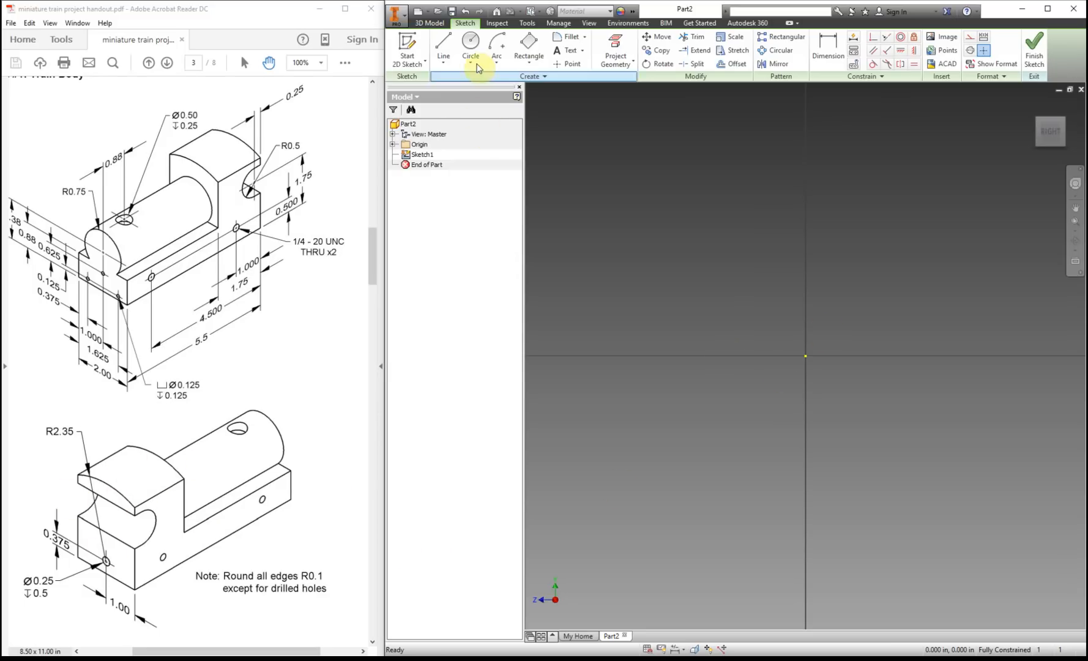
Draw a circle centred on the sketch origin with a diameter of 2.35*2, giving 4.7 in
click(471, 45)
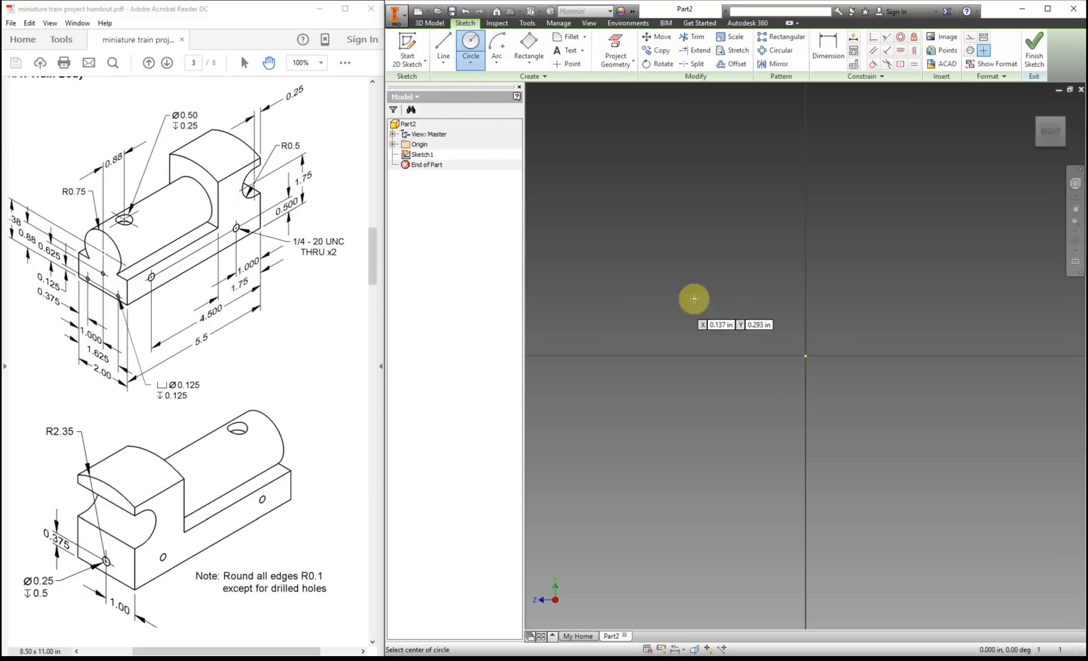
click(806, 356)
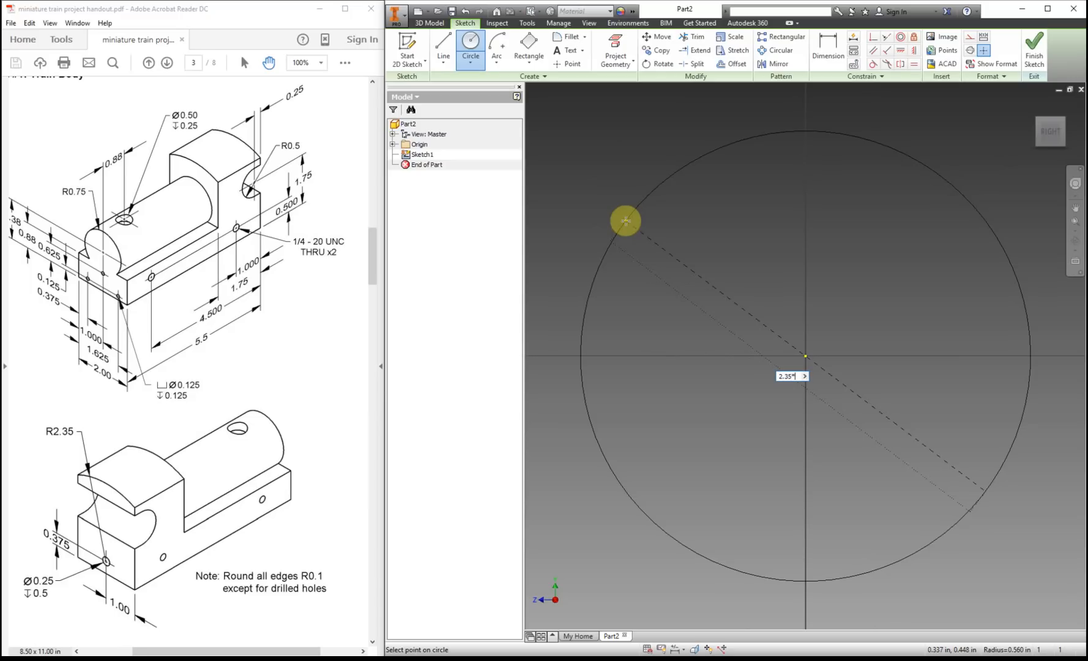
key(Return)
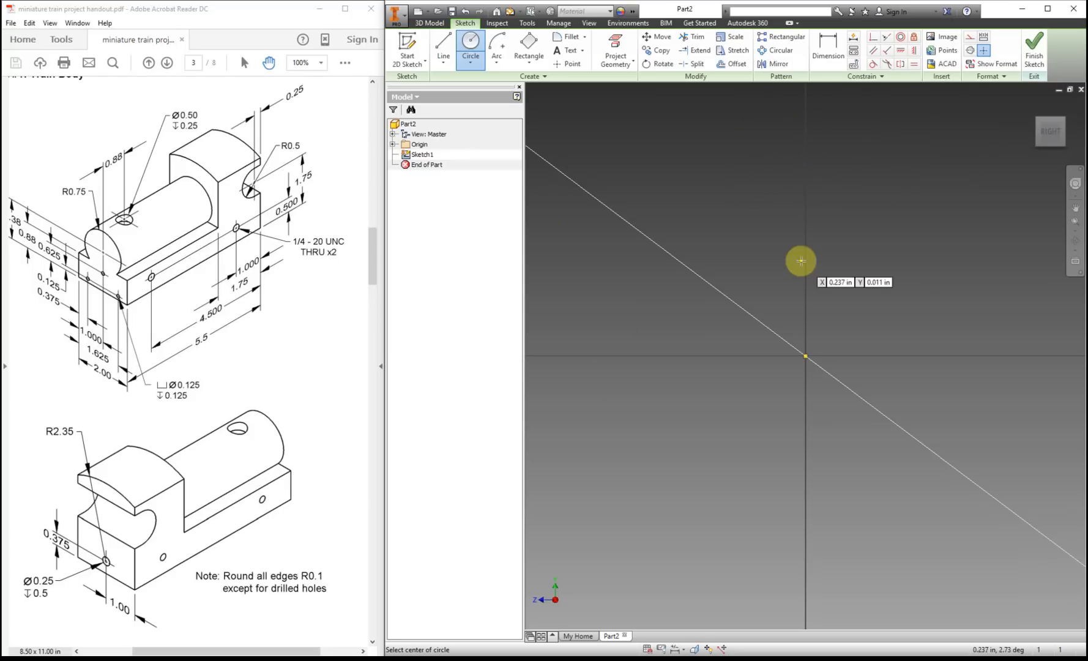
key(Home)
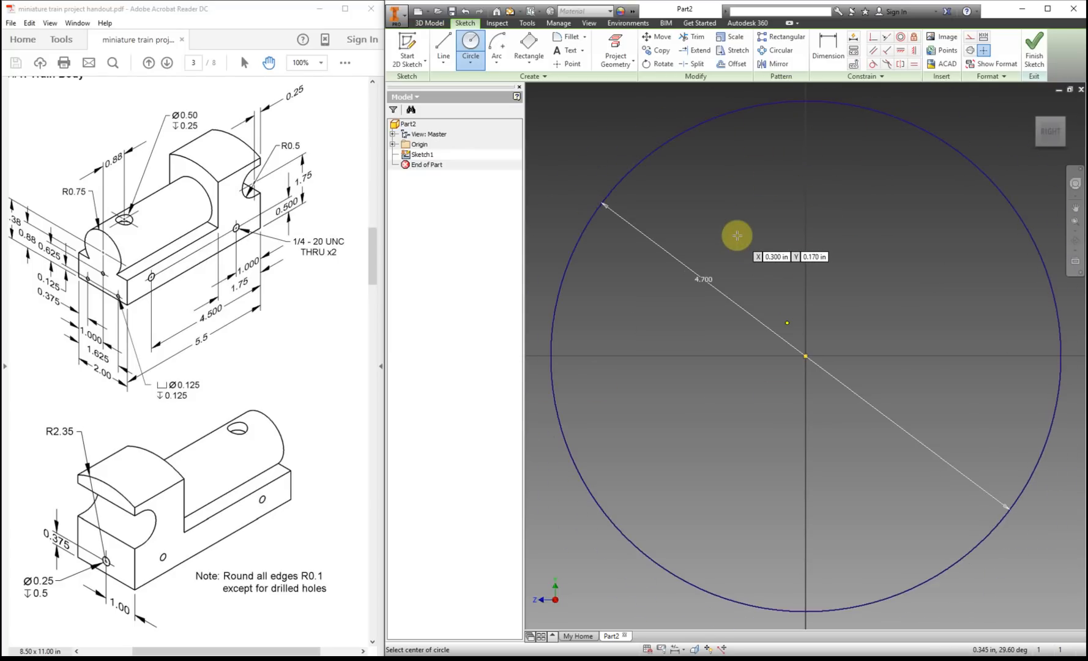
scroll(834, 422, down, 5)
key(Home)
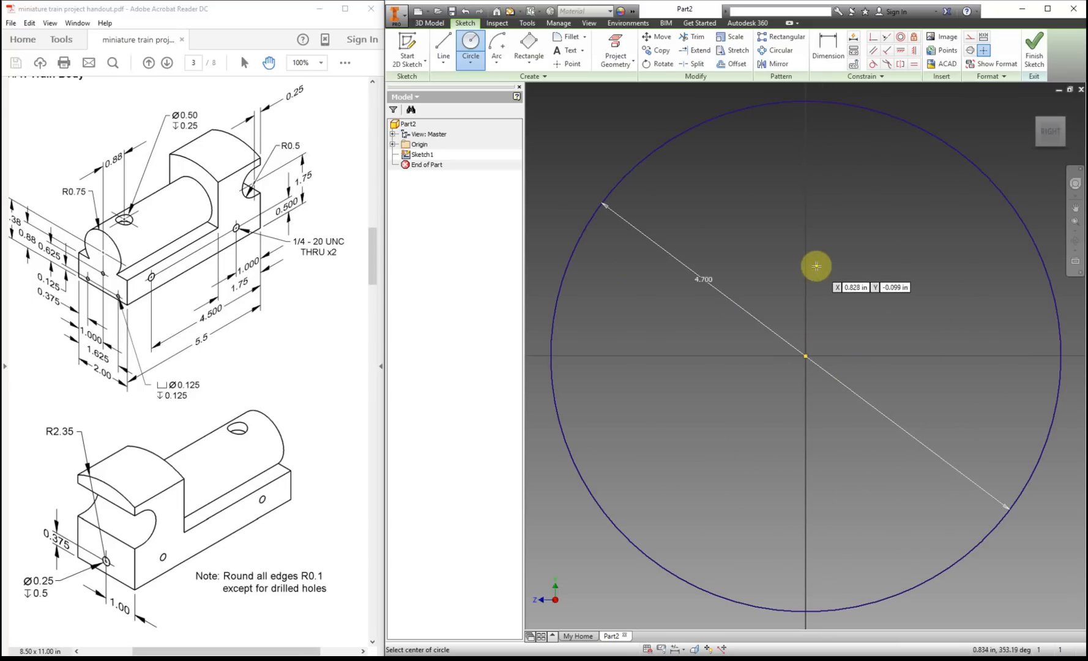
right_click(835, 233)
click(885, 236)
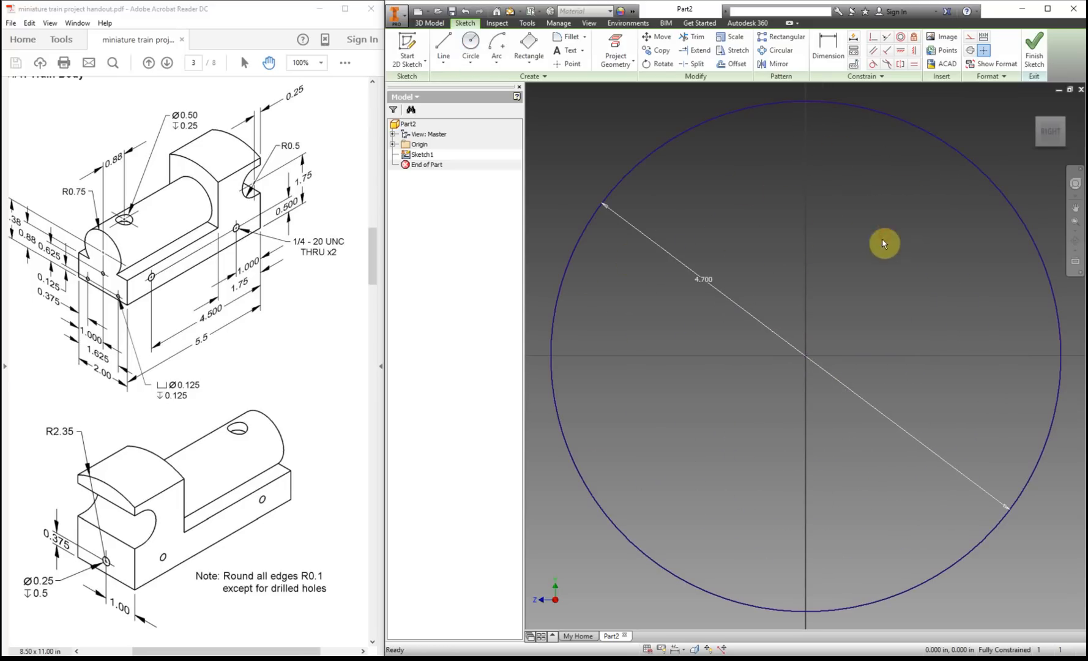
Draw a three-point rectangle about 2.63 in wide inside the circle, with both upper corners on the circle
click(528, 61)
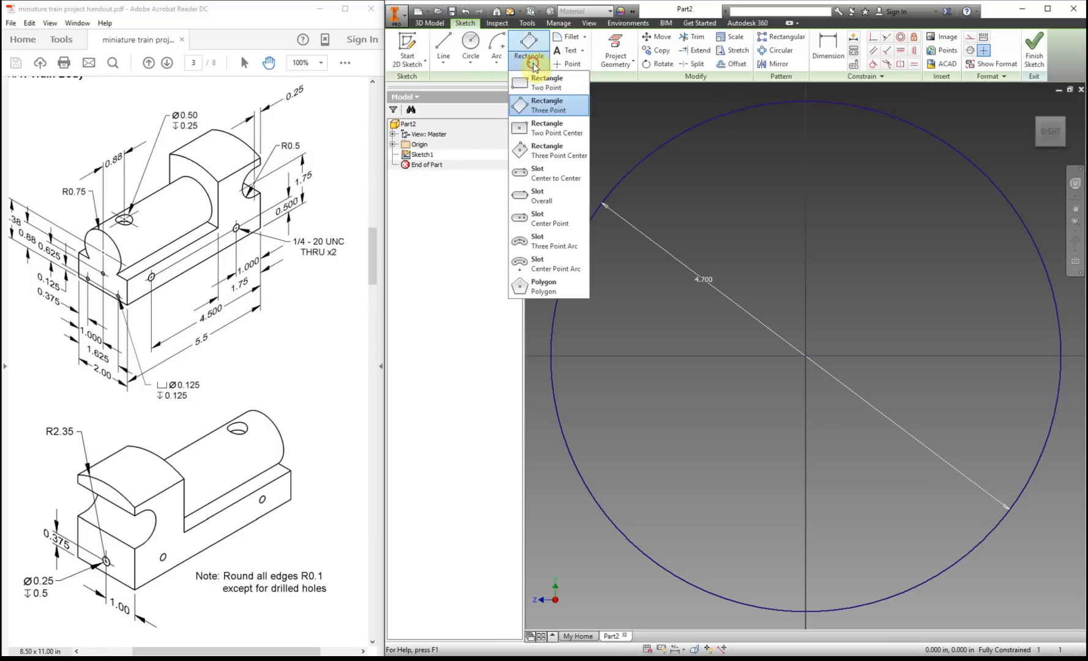
click(566, 112)
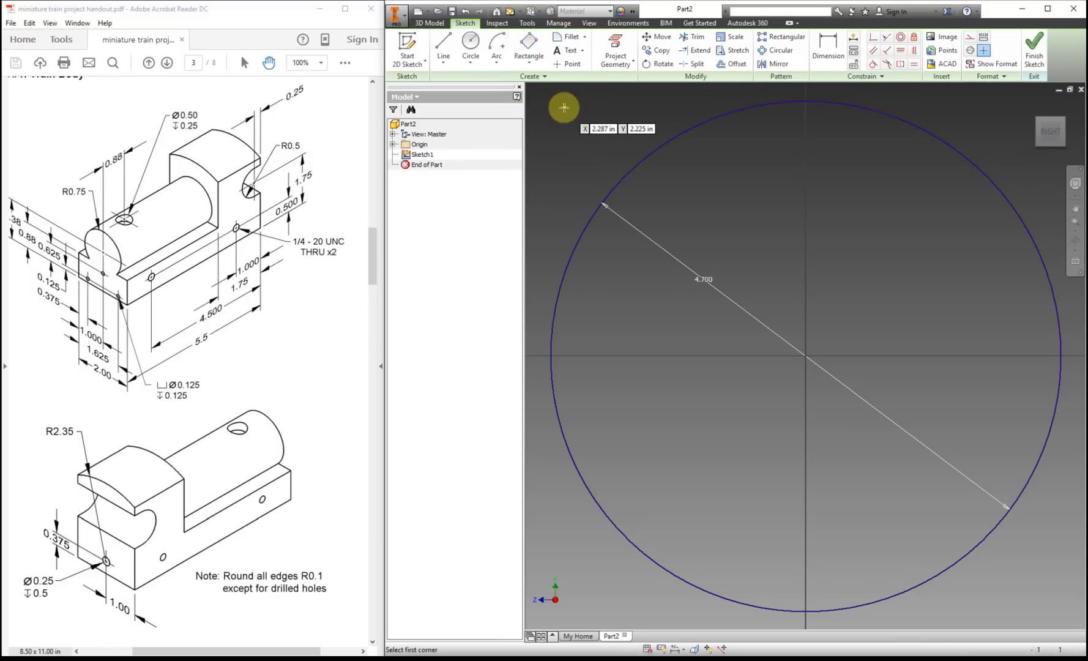
click(663, 145)
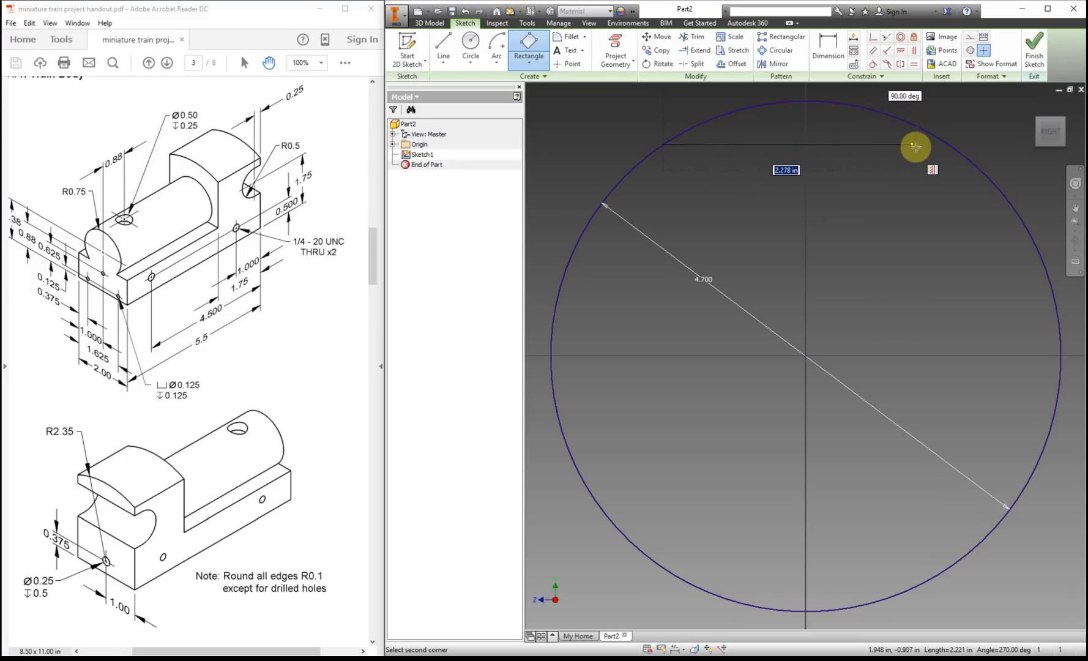
click(949, 145)
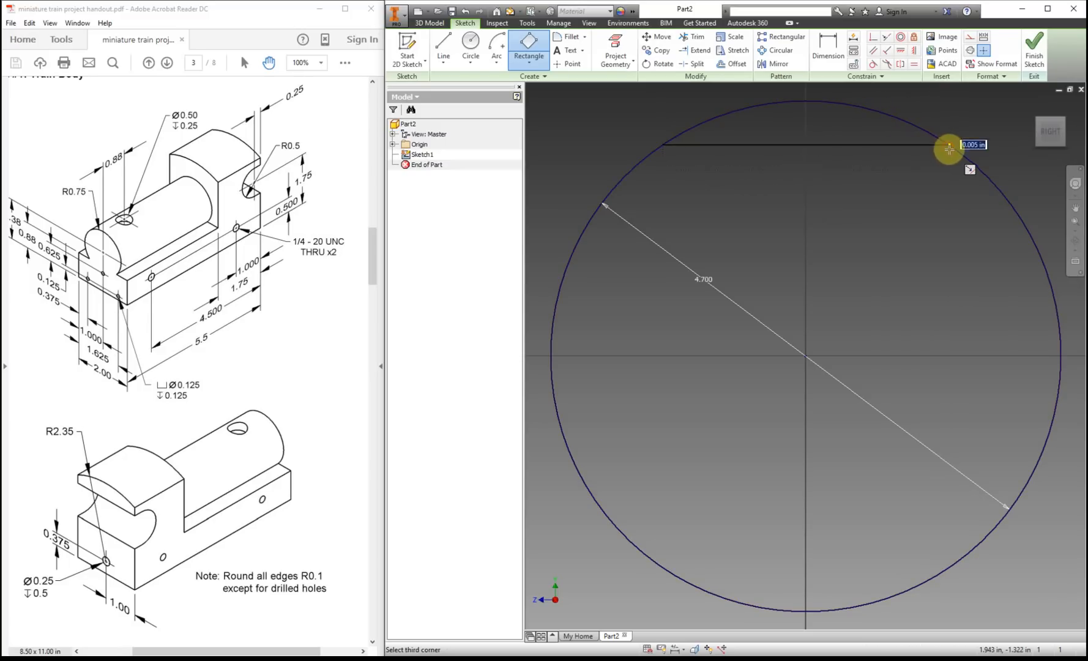
click(931, 486)
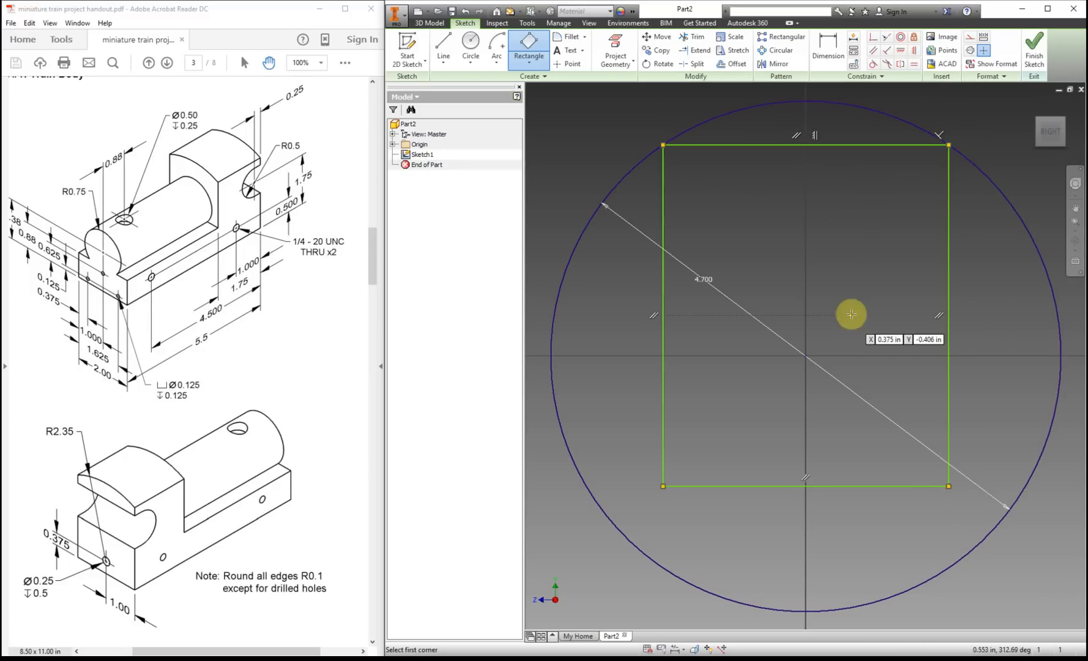
right_click(867, 285)
click(909, 286)
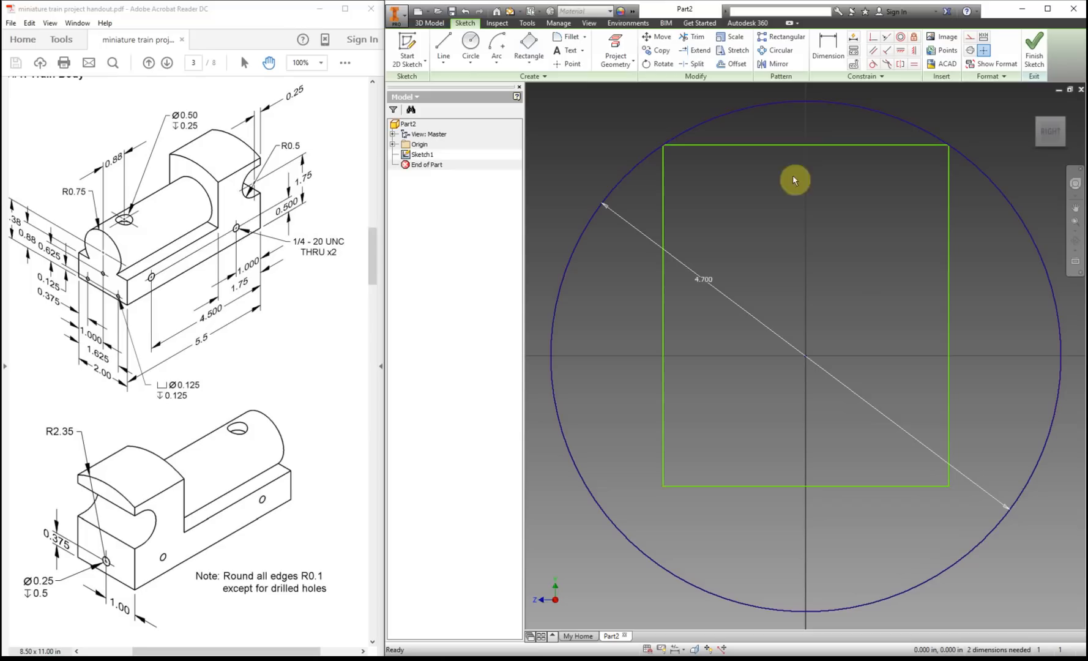
Dimension the rectangle's bottom edge to a width of 2 in
click(829, 56)
click(835, 486)
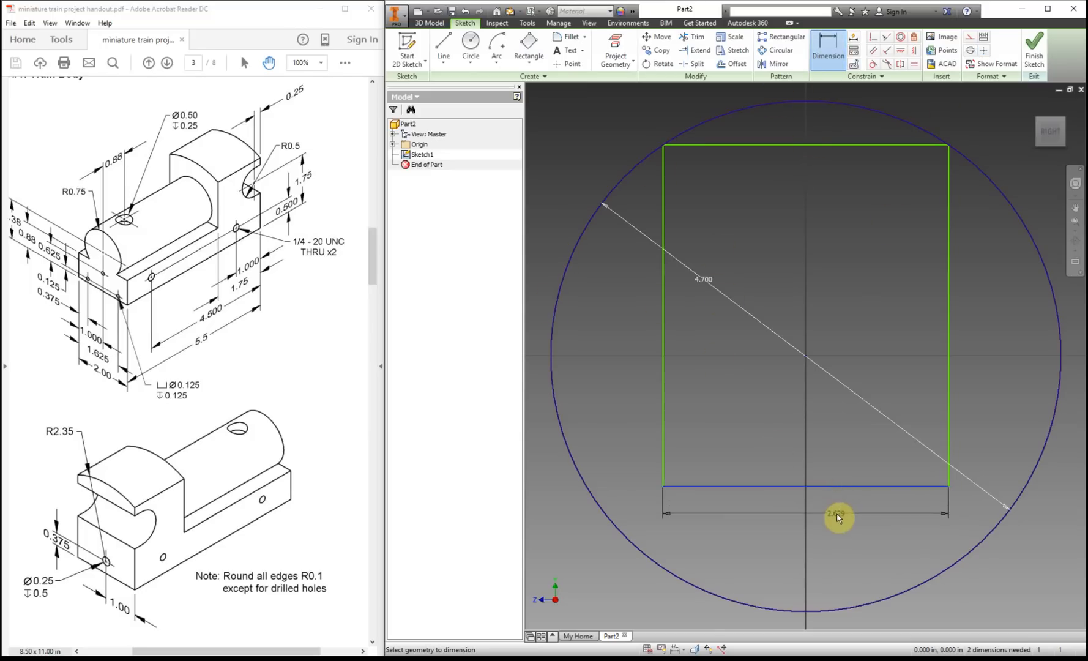
click(838, 518)
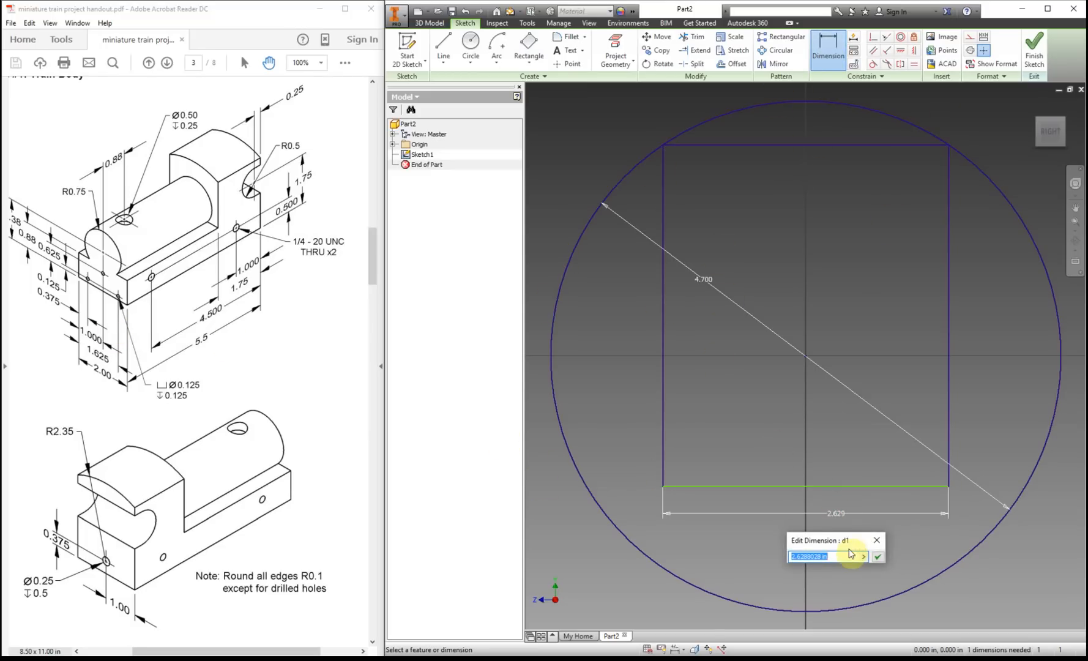
text(2)
key(Return)
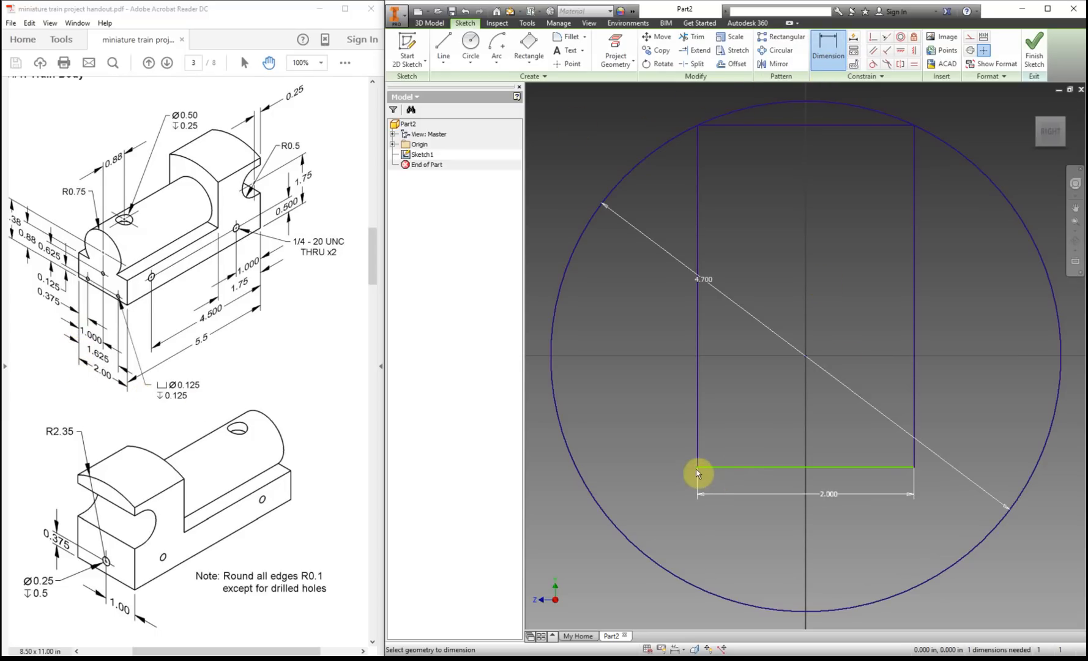
Dimension the rectangle's bottom edge .375 in below the origin and test whether its sides can still move
click(698, 467)
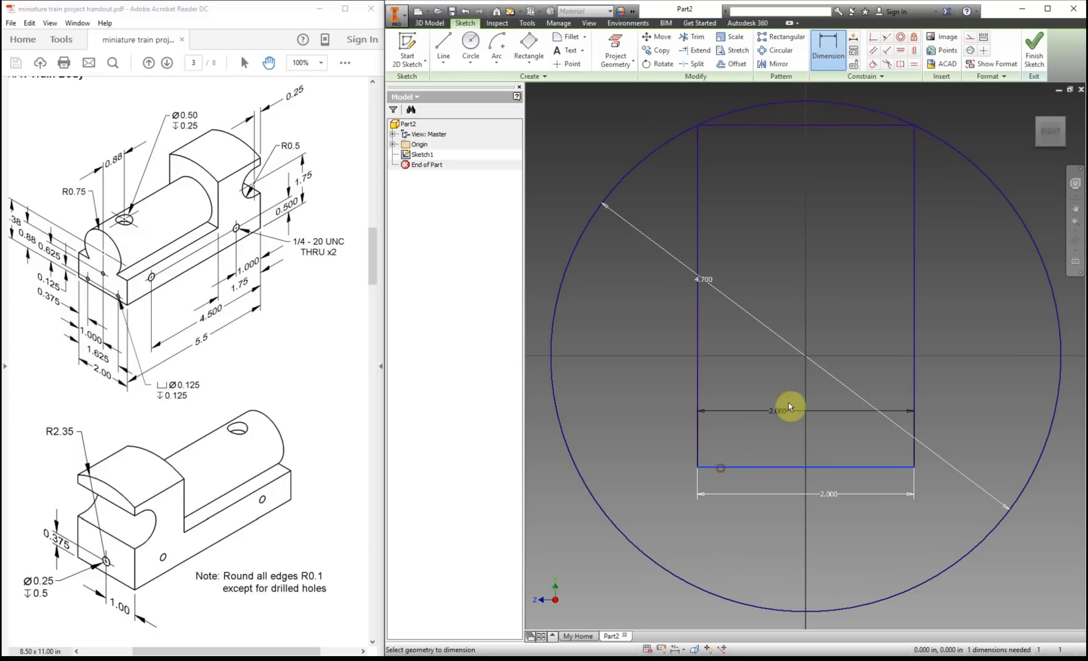
click(806, 357)
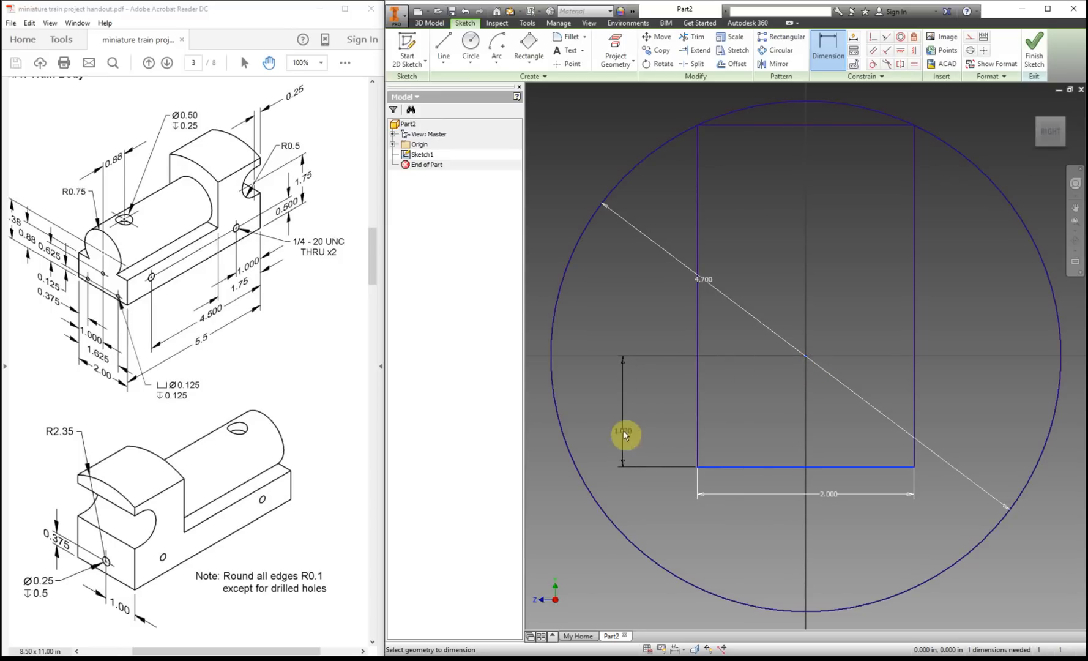
click(624, 431)
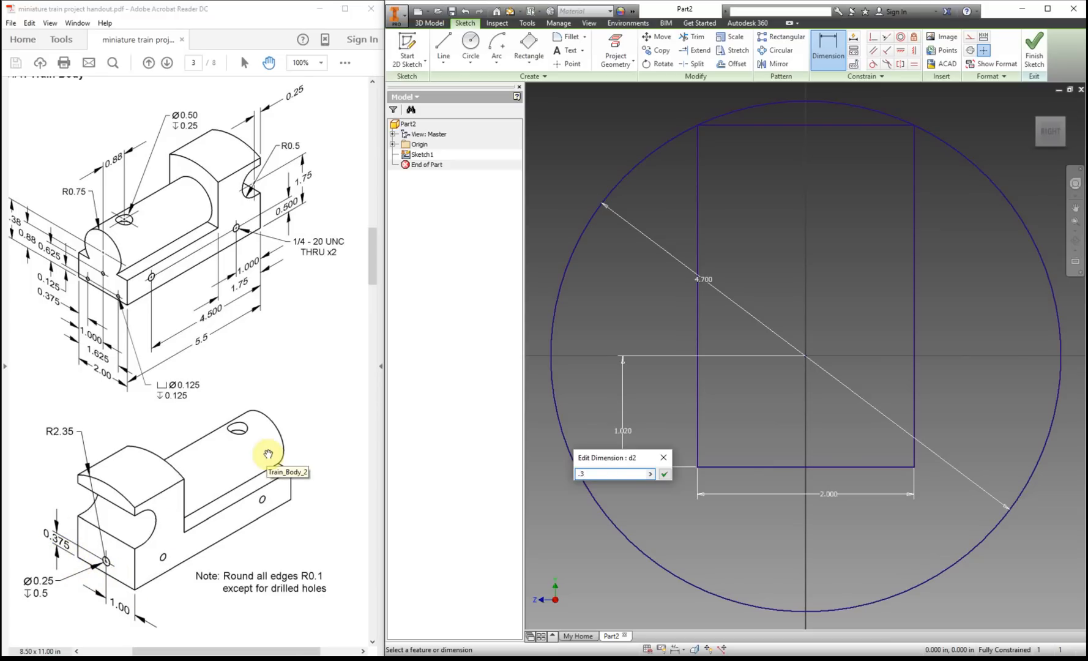
key(Return)
right_click(612, 311)
click(638, 314)
drag(698, 397, 730, 400)
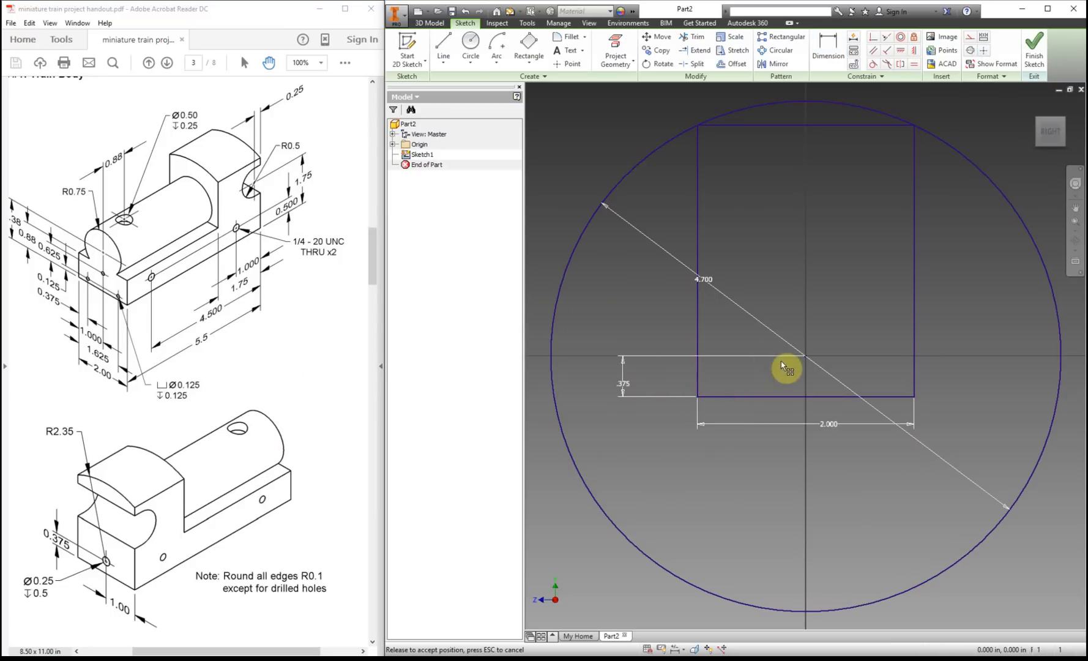
click(915, 356)
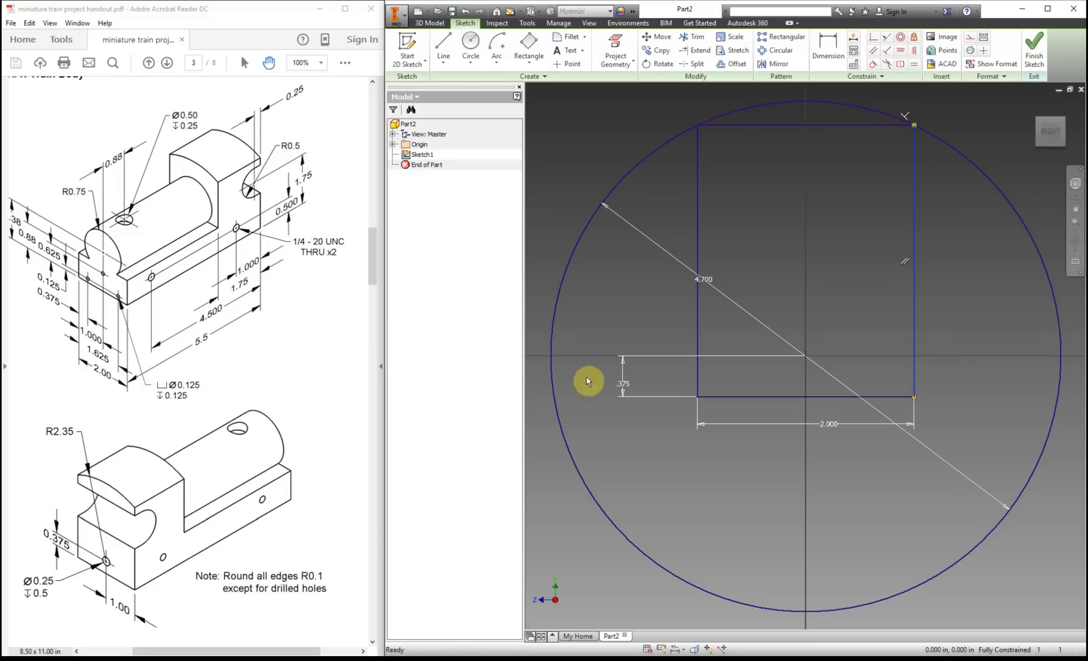
Trim away the part of the circle outside the rectangle, keeping only the arc above its top edge
click(695, 40)
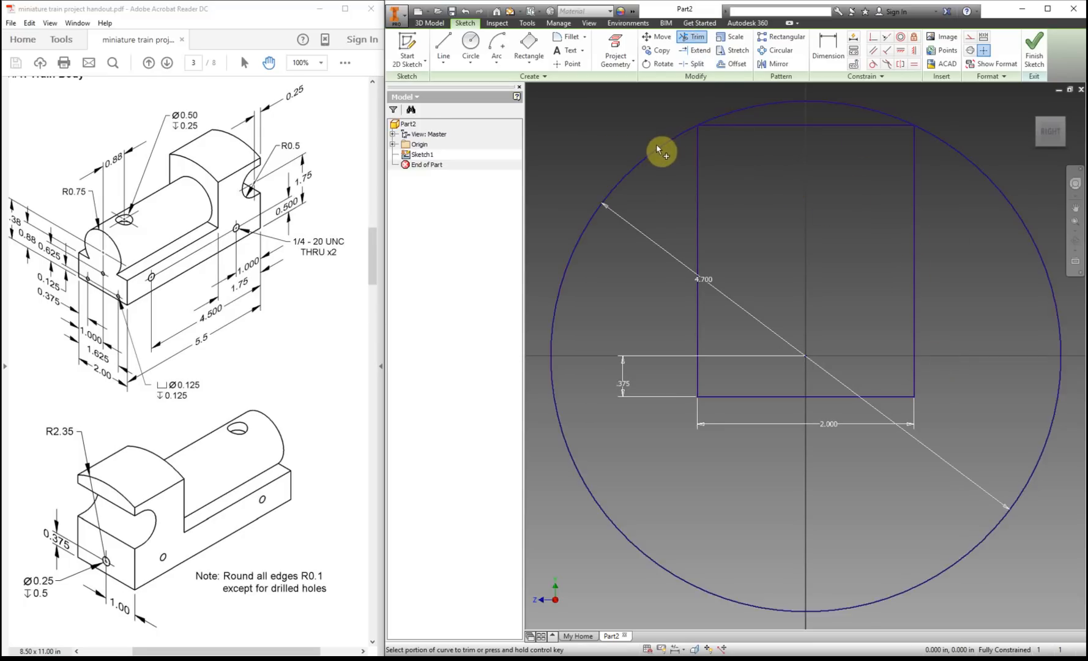
click(662, 148)
right_click(769, 180)
click(801, 176)
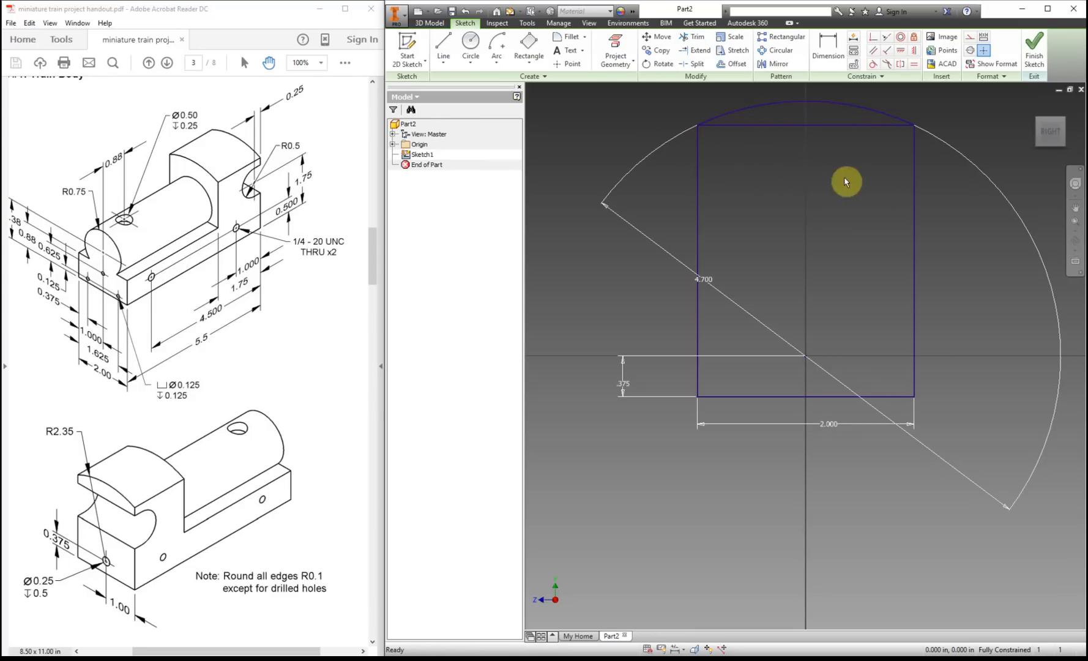
Convert the rectangle's top edge to a construction line and finish the sketch
click(830, 126)
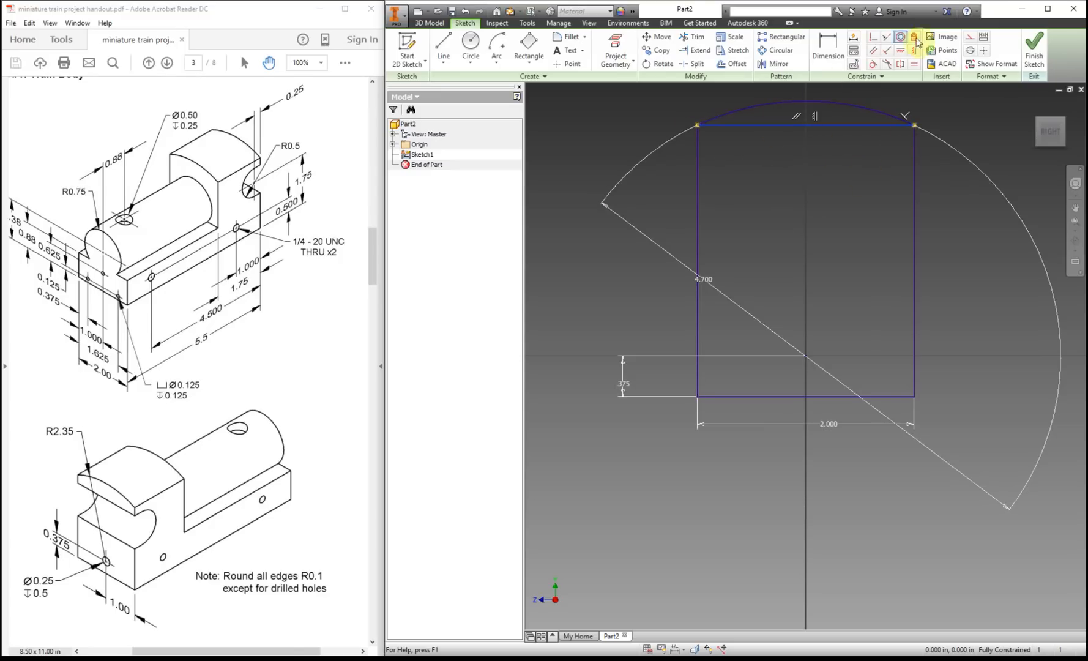
click(969, 39)
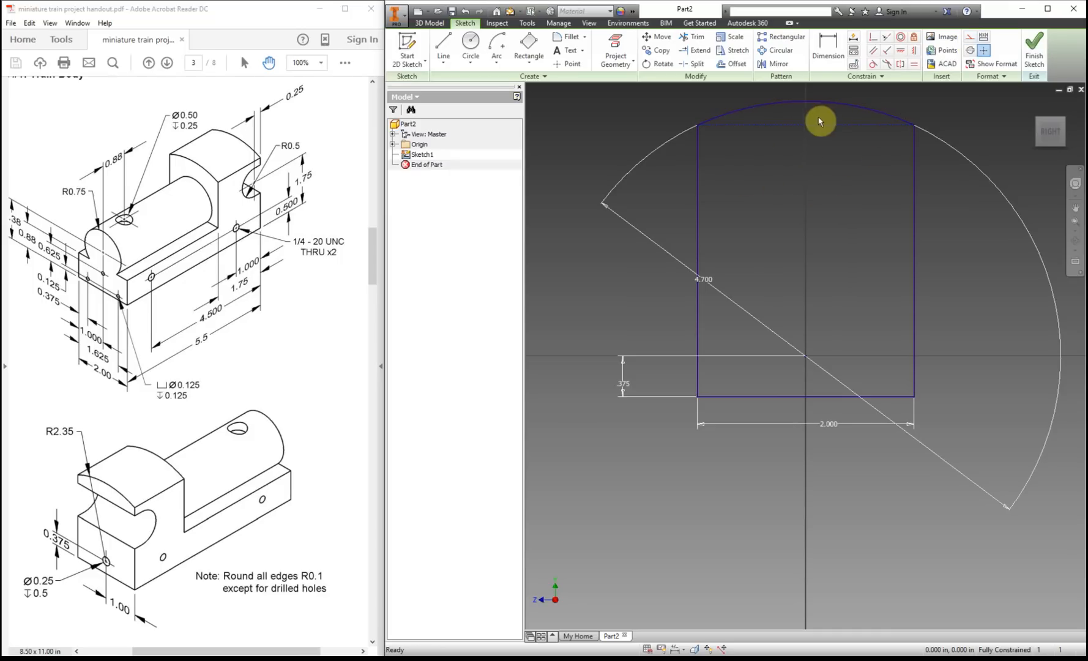
click(1031, 59)
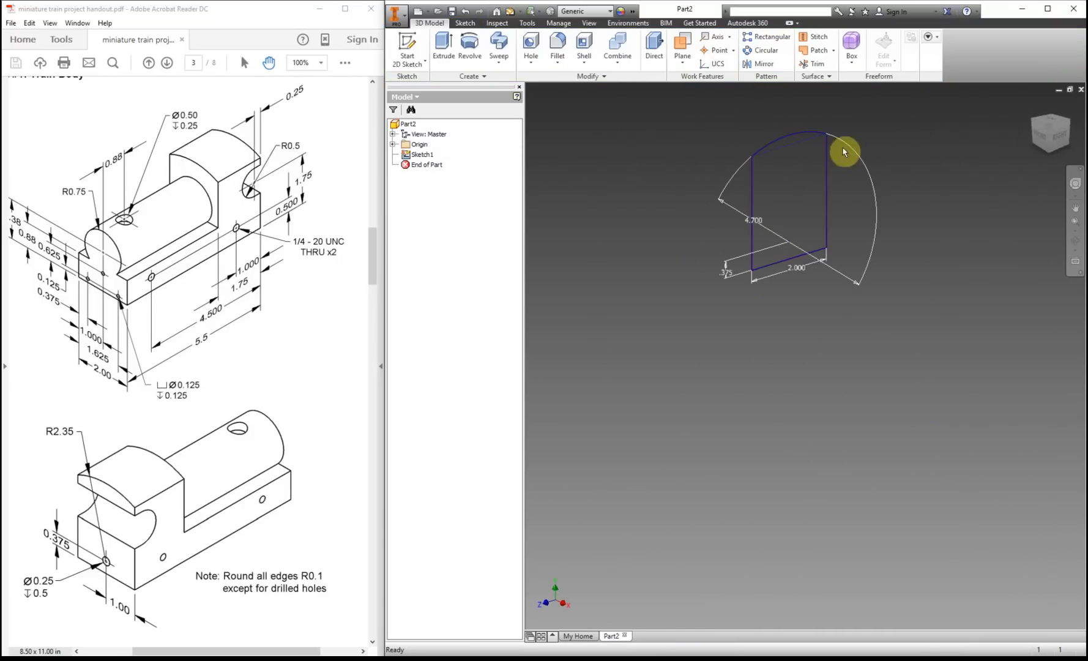
Extrude the arched profile 1.75 in
click(447, 40)
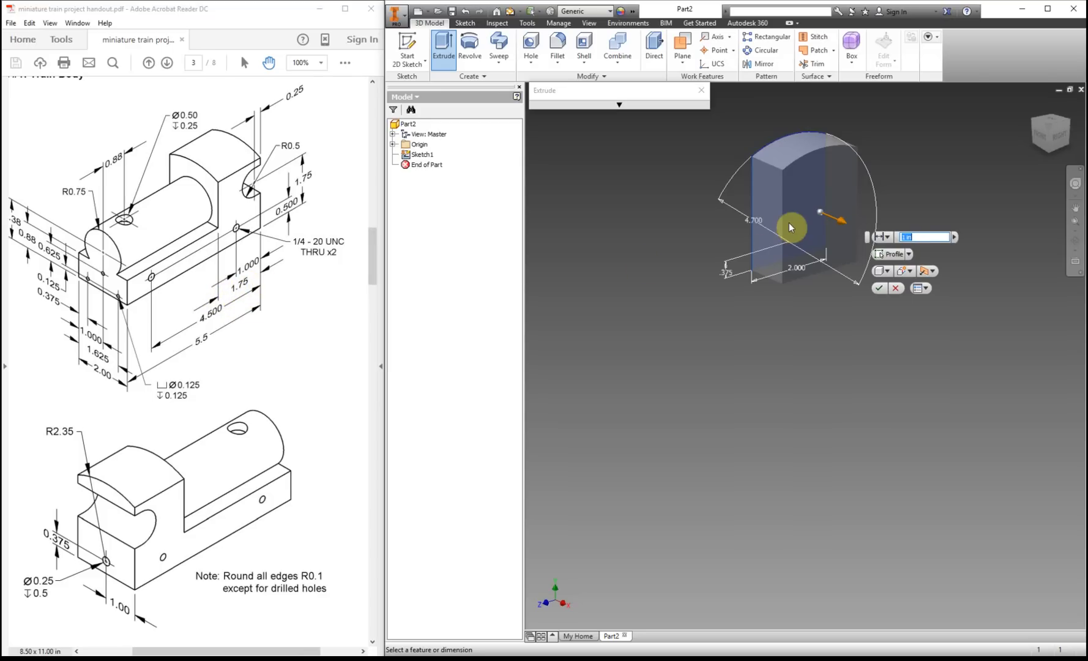
text(1.5)
key(Return)
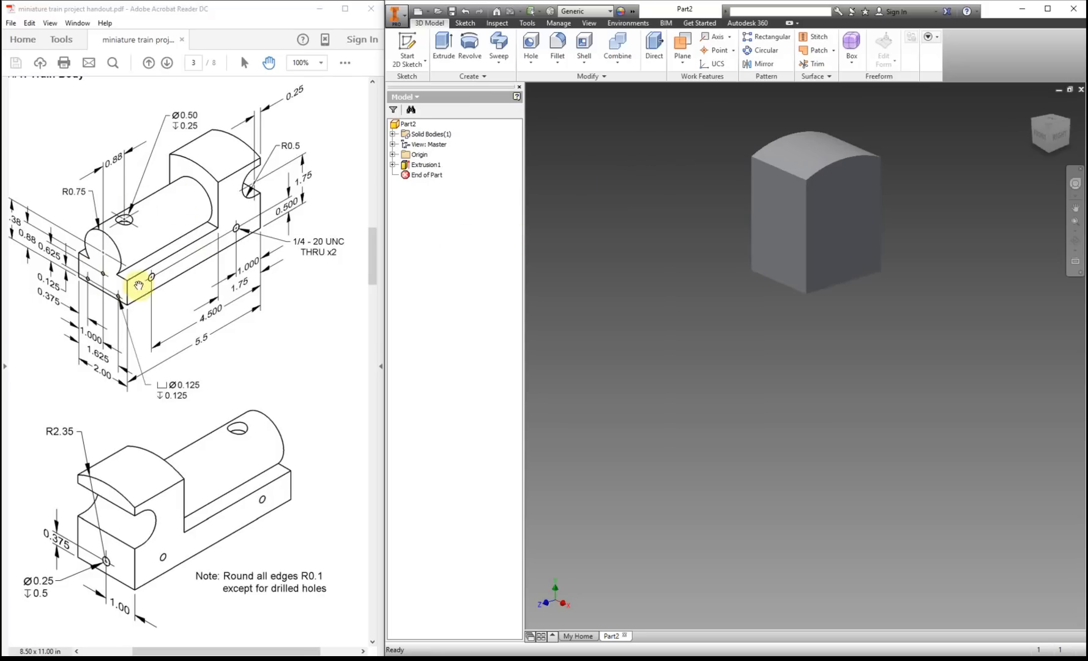
Start a sketch on the arched front face of the extruded block and project the face's outline into it
click(407, 49)
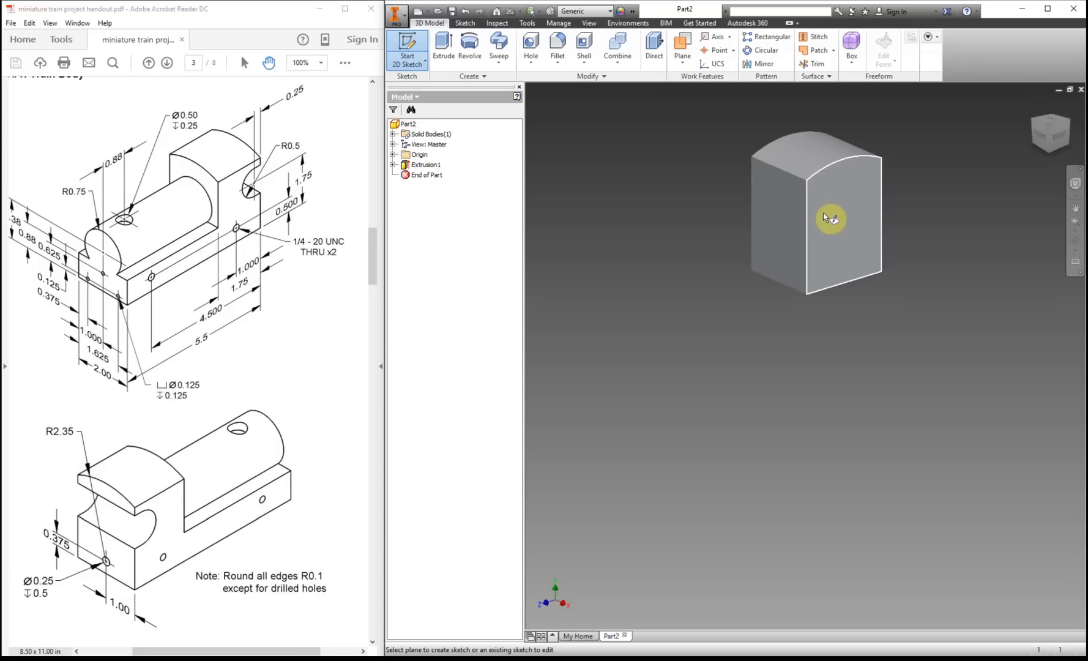
key(Escape)
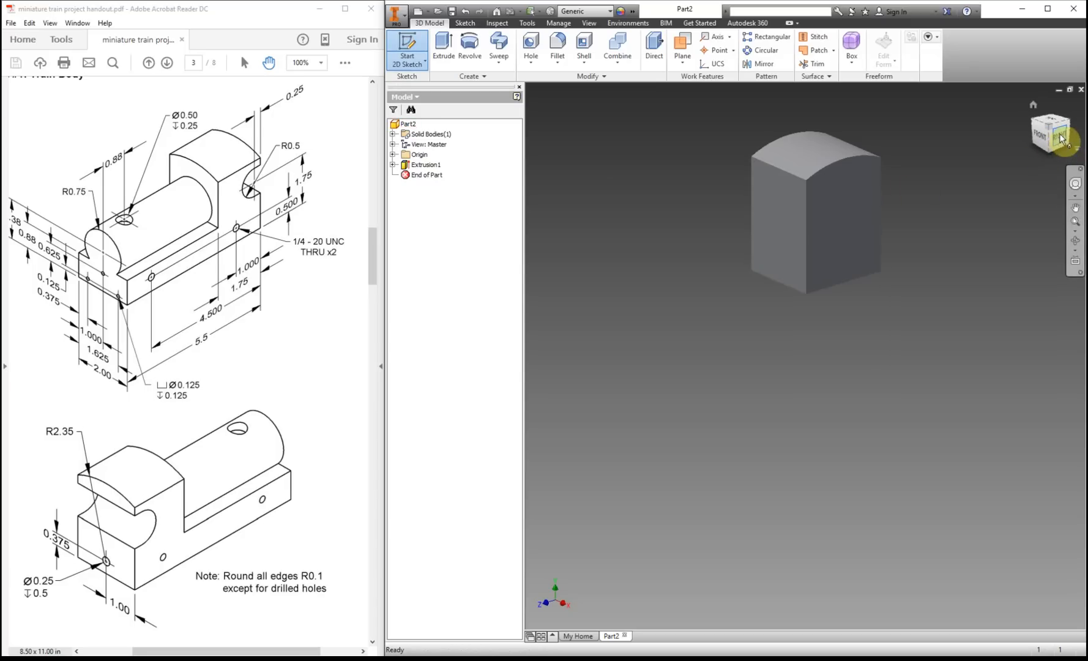
click(820, 248)
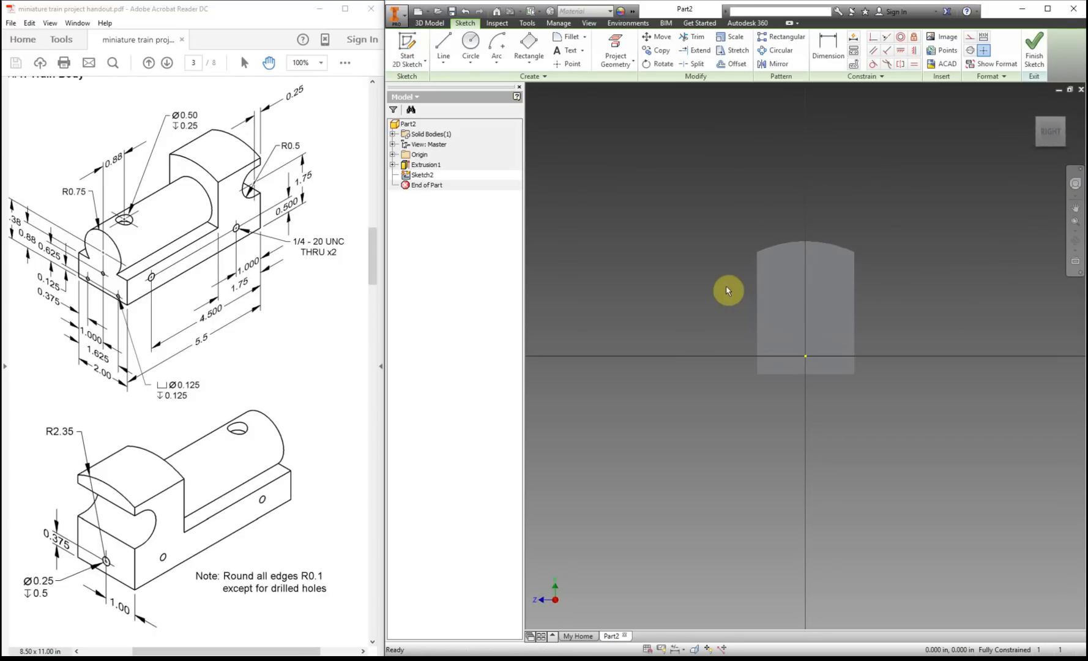
click(622, 44)
click(817, 327)
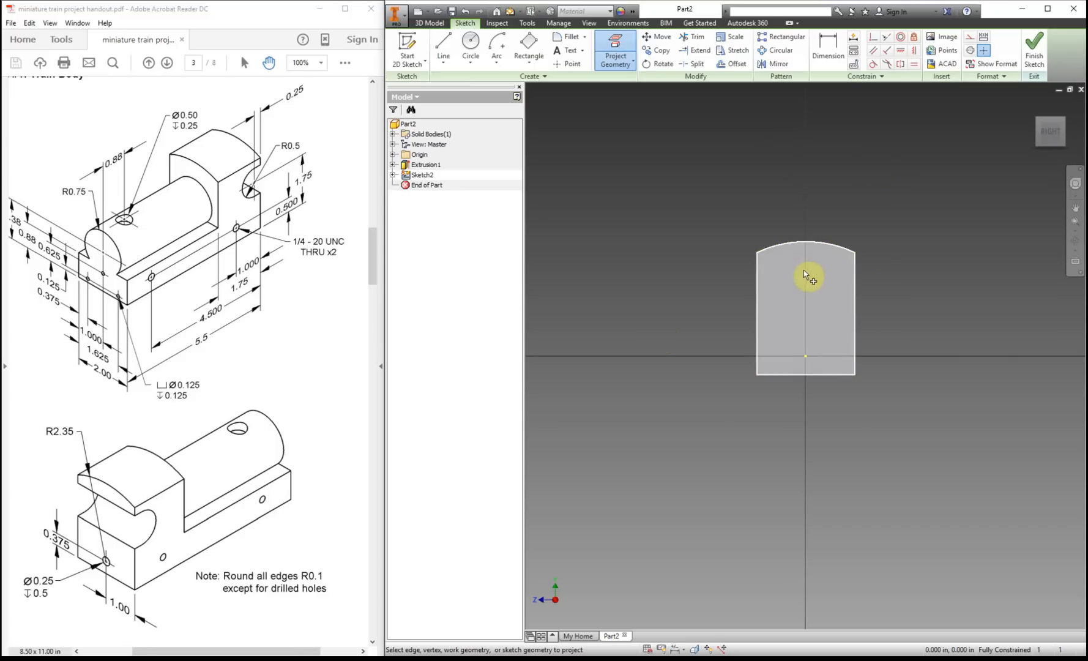
right_click(628, 214)
click(676, 185)
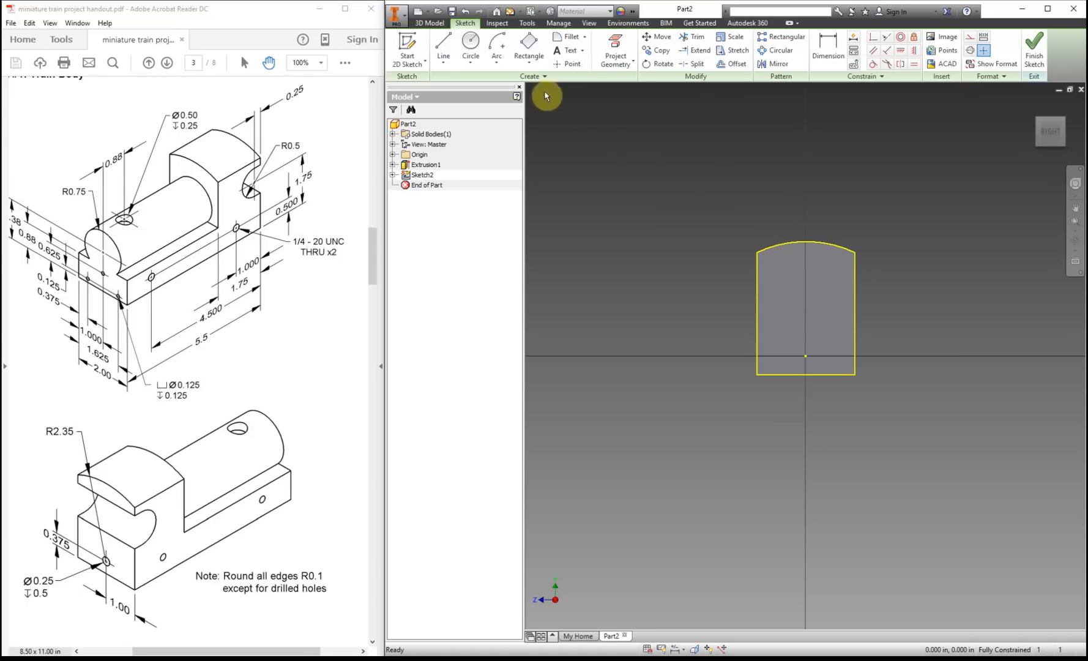
Draw a three-point rectangle across the full 2 in bottom edge of the projected face, rising partway up its sides
click(531, 43)
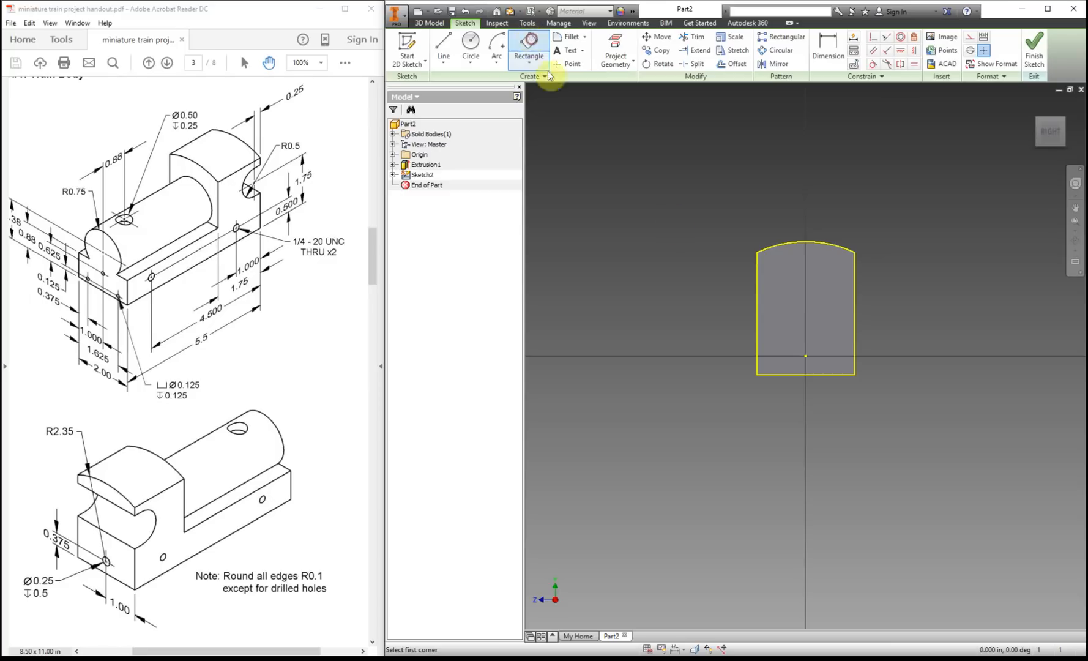
click(757, 375)
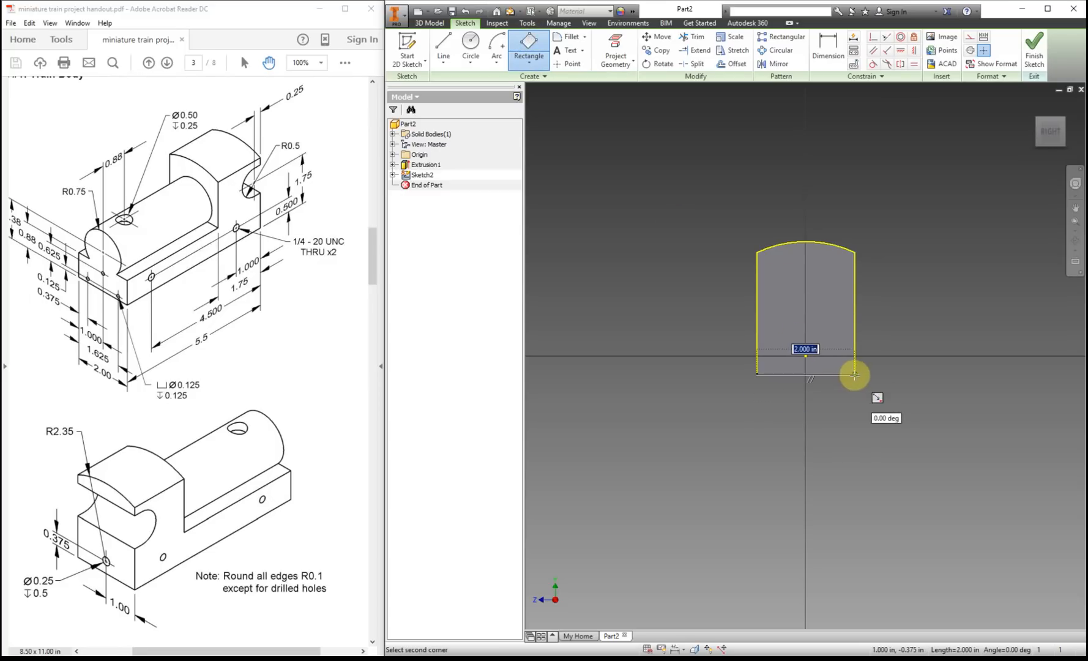
click(854, 375)
click(852, 335)
right_click(597, 302)
click(637, 302)
Dimension the rectangle's height between its top and bottom edges as 0.88 in
click(828, 48)
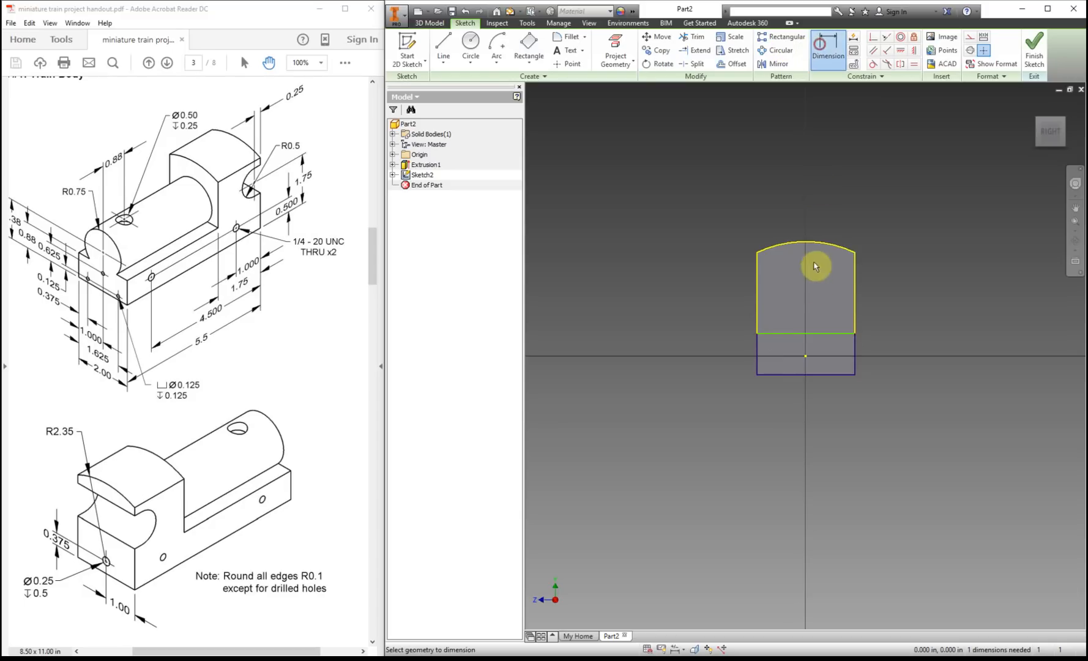
click(773, 335)
click(774, 375)
click(686, 367)
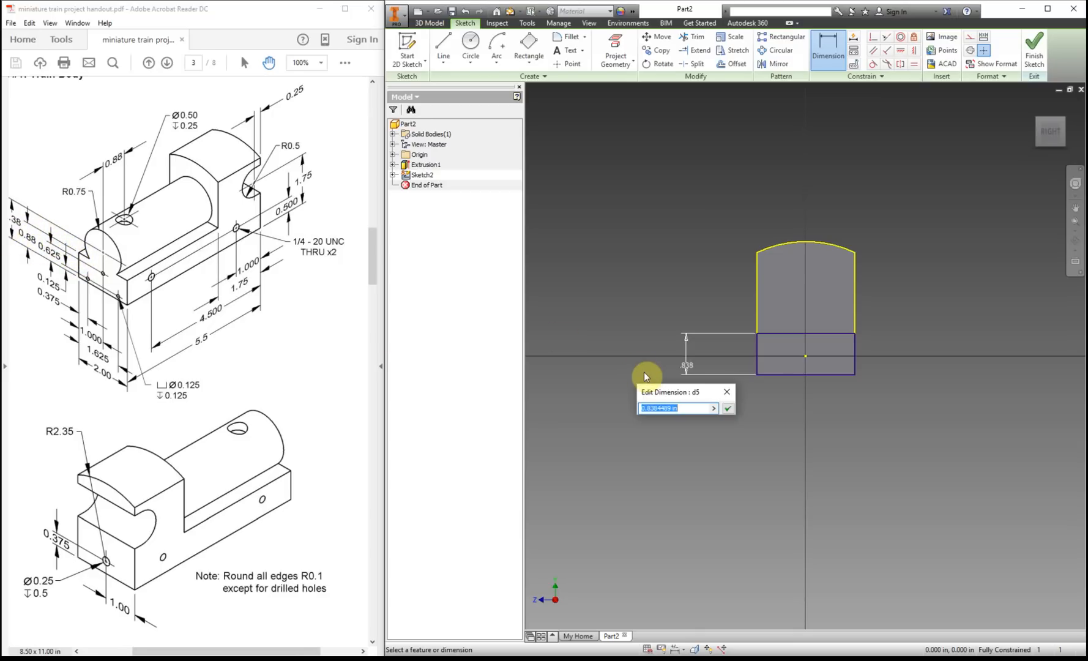
text(.)
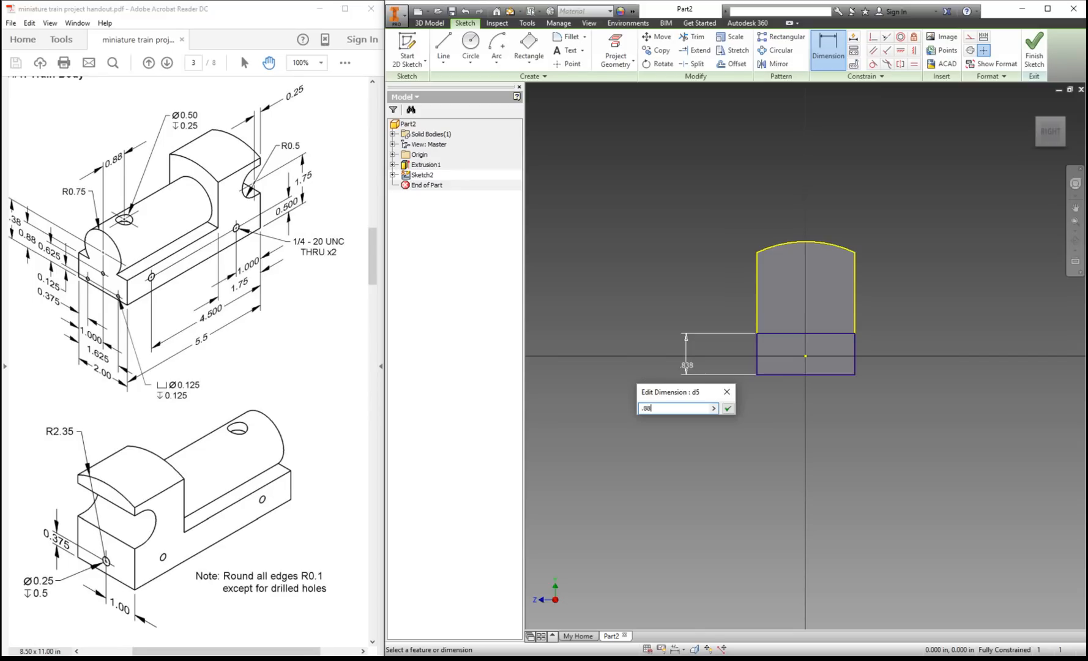
text(88)
key(Return)
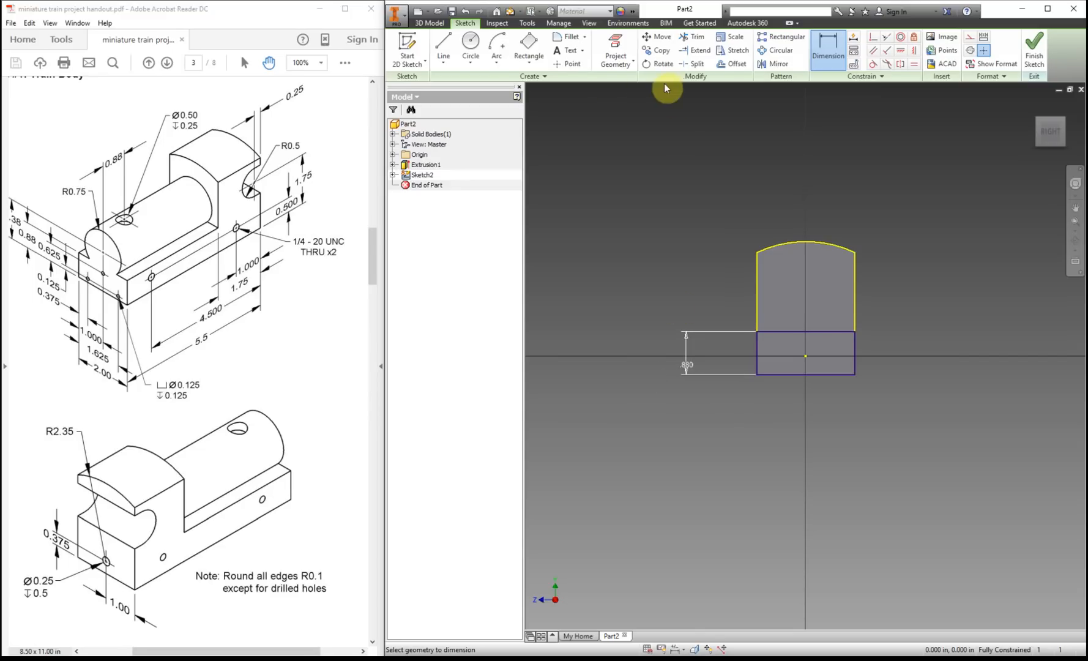
Draw a circle about 1.57 in in diameter, centred on the vertical axis above the rectangle and overlapping its top edge
click(472, 42)
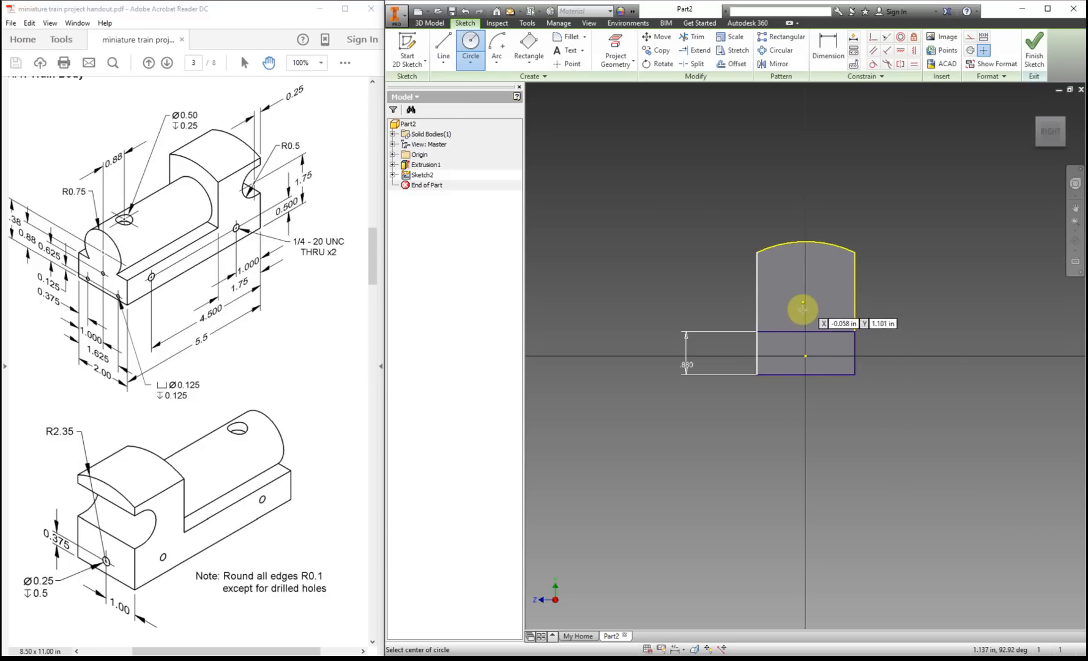
scroll(804, 322, up, 5)
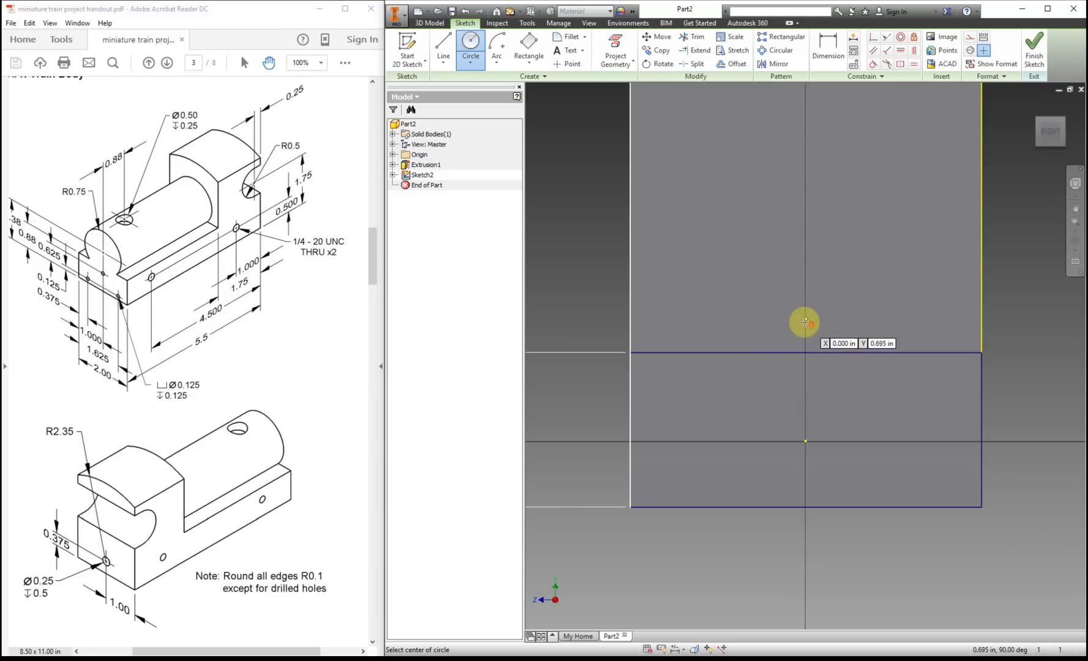
click(806, 272)
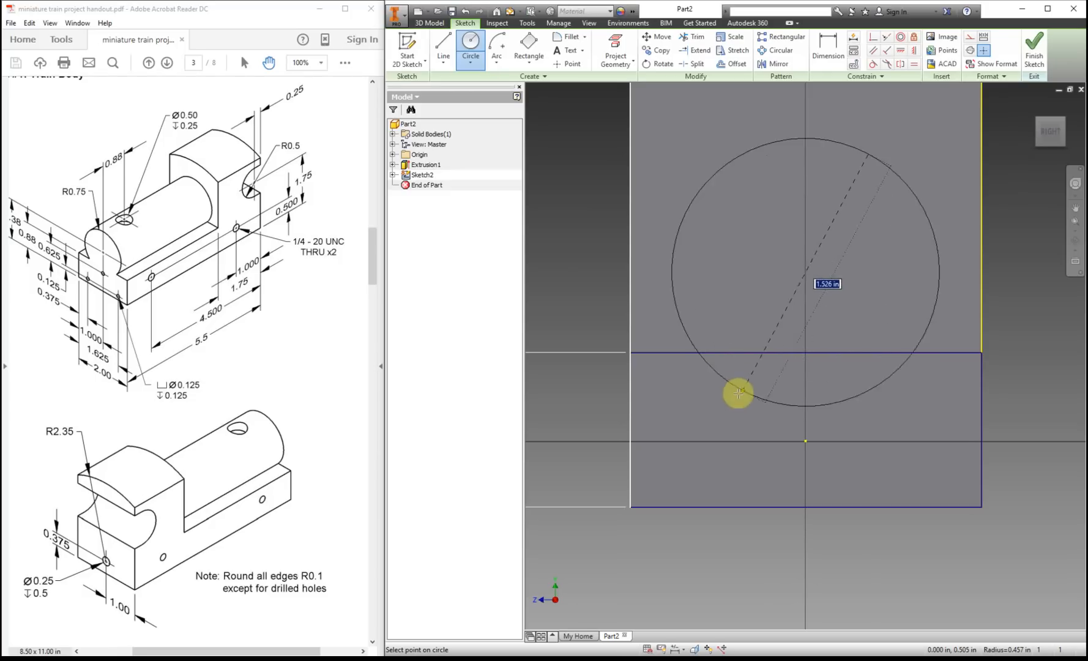
click(735, 391)
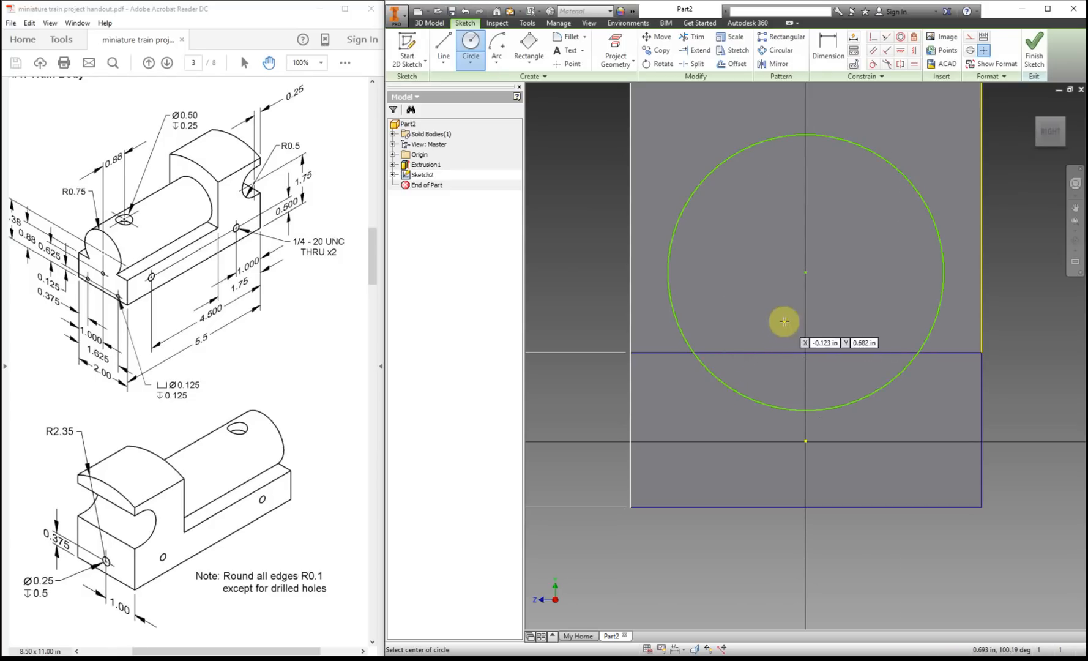
scroll(790, 335, down, 3)
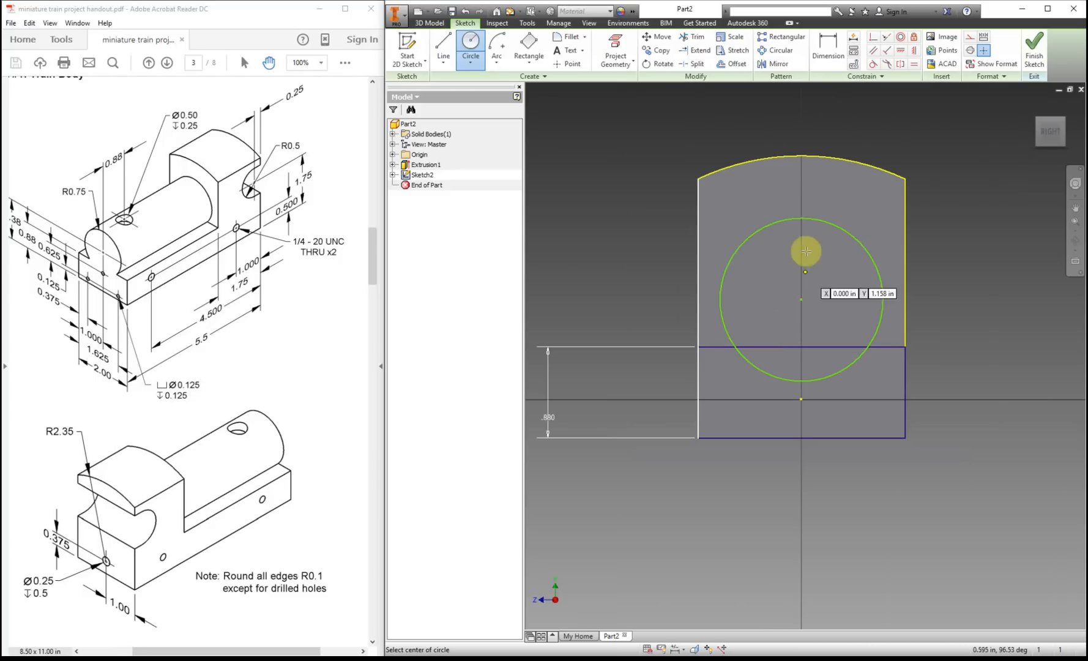
Dimension the circle's centre horizontally 1 in from the left edge of the face
click(829, 49)
click(698, 379)
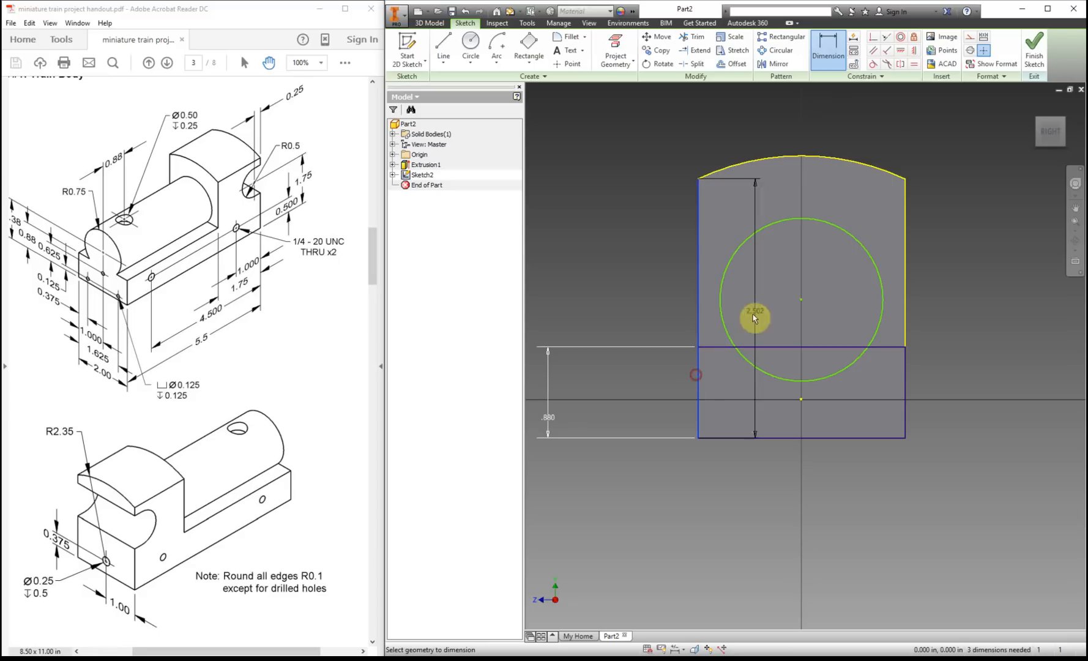
click(801, 299)
click(765, 491)
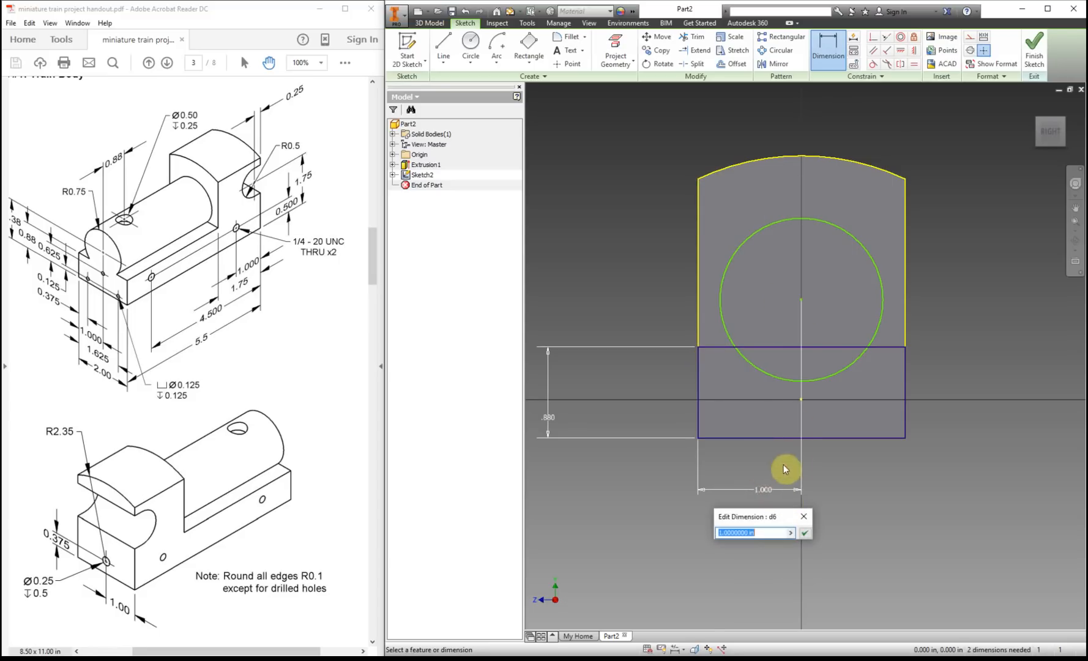
click(805, 534)
Dimension the circle's centre 1.38 in above the bottom edge, following the height given in the handout drawing
click(801, 299)
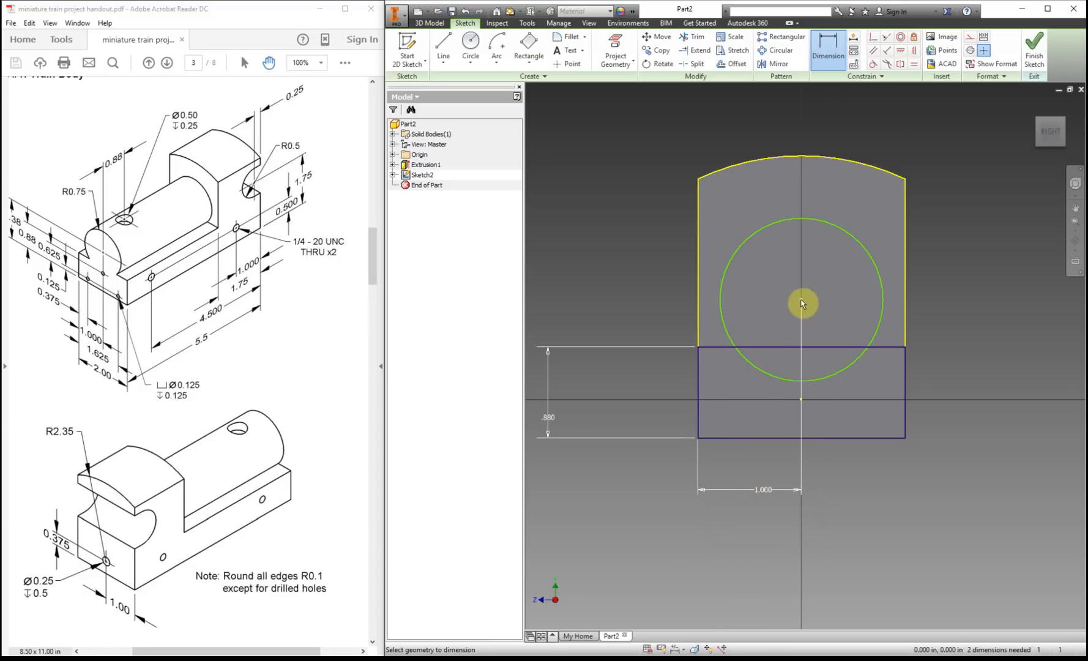
click(795, 437)
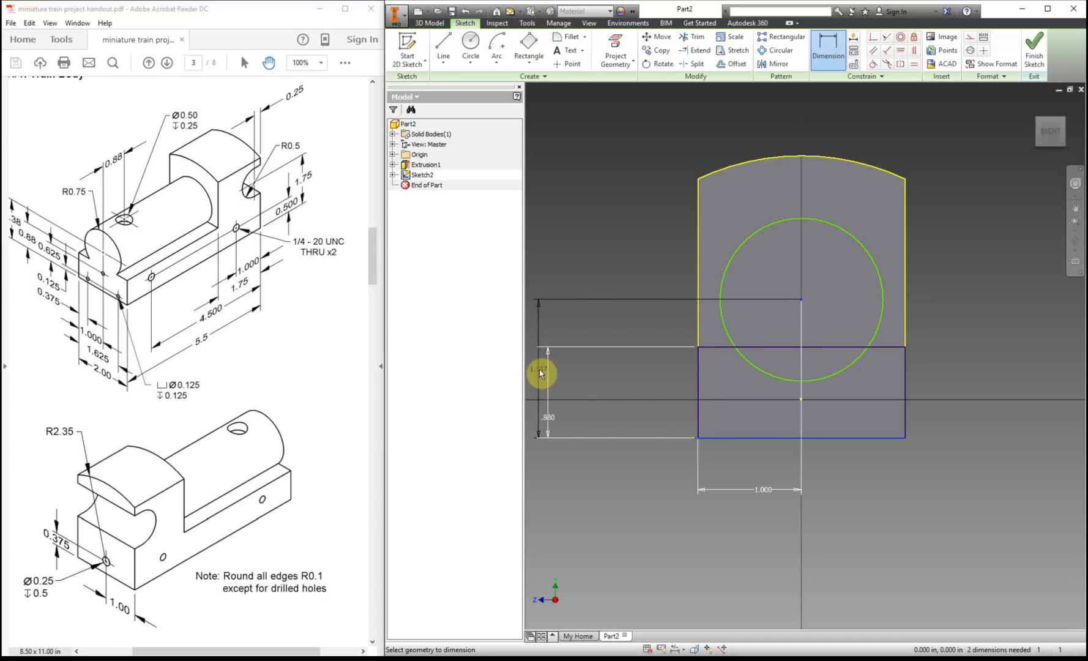
click(541, 373)
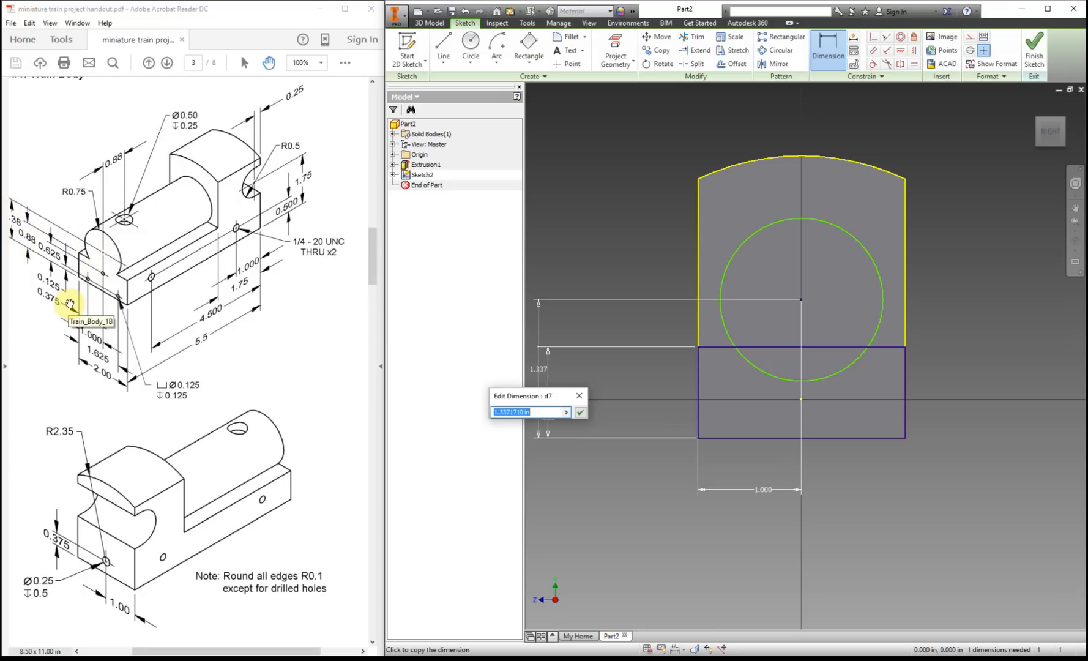
mouse_move(48, 280)
mouse_down()
mouse_move(66, 252)
mouse_move(79, 263)
mouse_up()
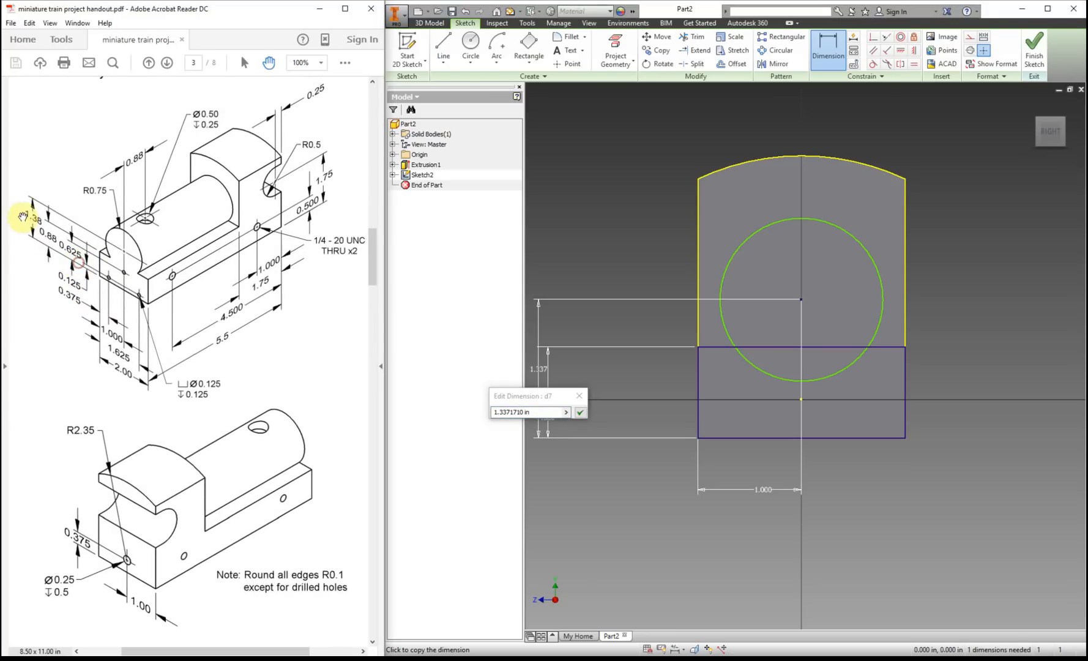
click(544, 410)
text(1.38)
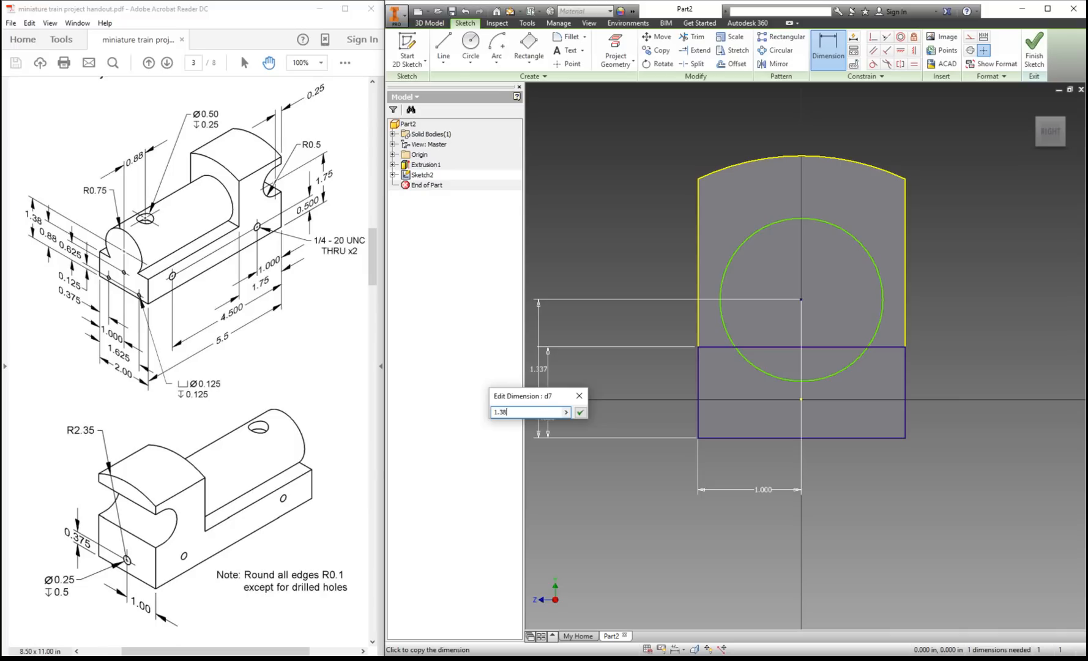
key(Return)
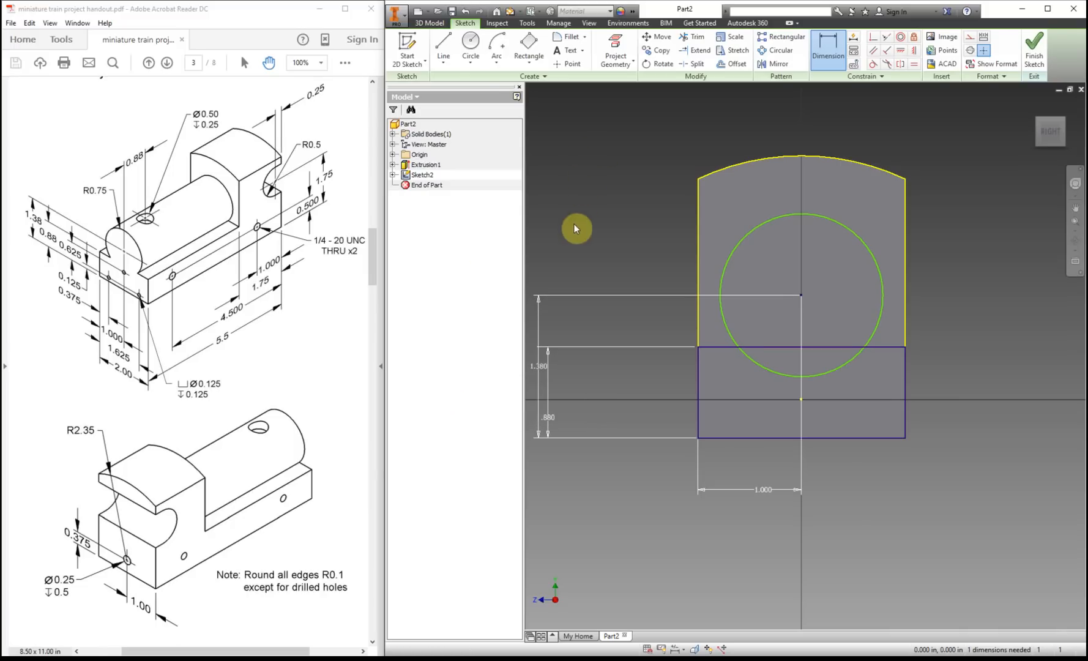
Set the circle's diameter to 1.5 in and finish the sketch
click(736, 256)
click(658, 237)
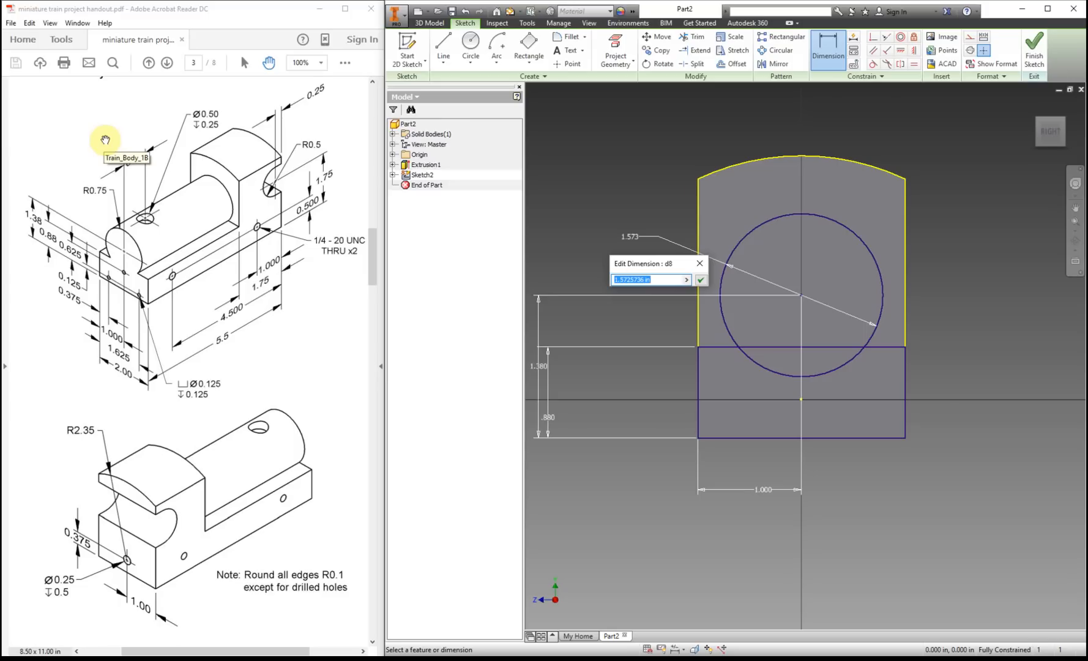
key(Return)
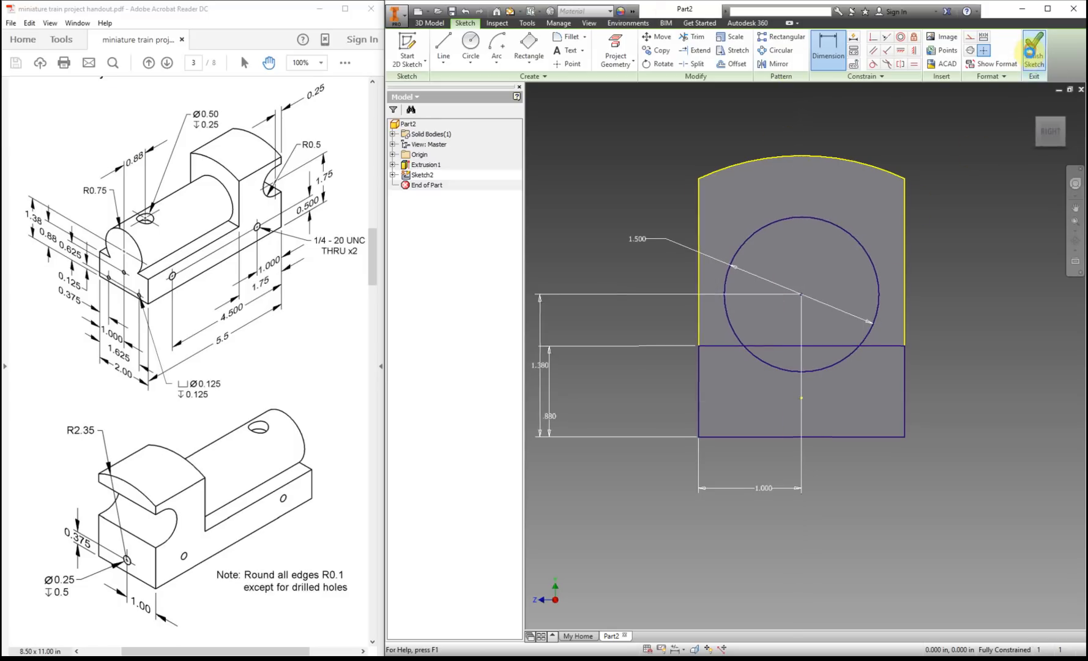
click(1034, 49)
Extrude the circle and the rectangle together outward from the cab face by a distance of 5.5-1.75 in
click(444, 43)
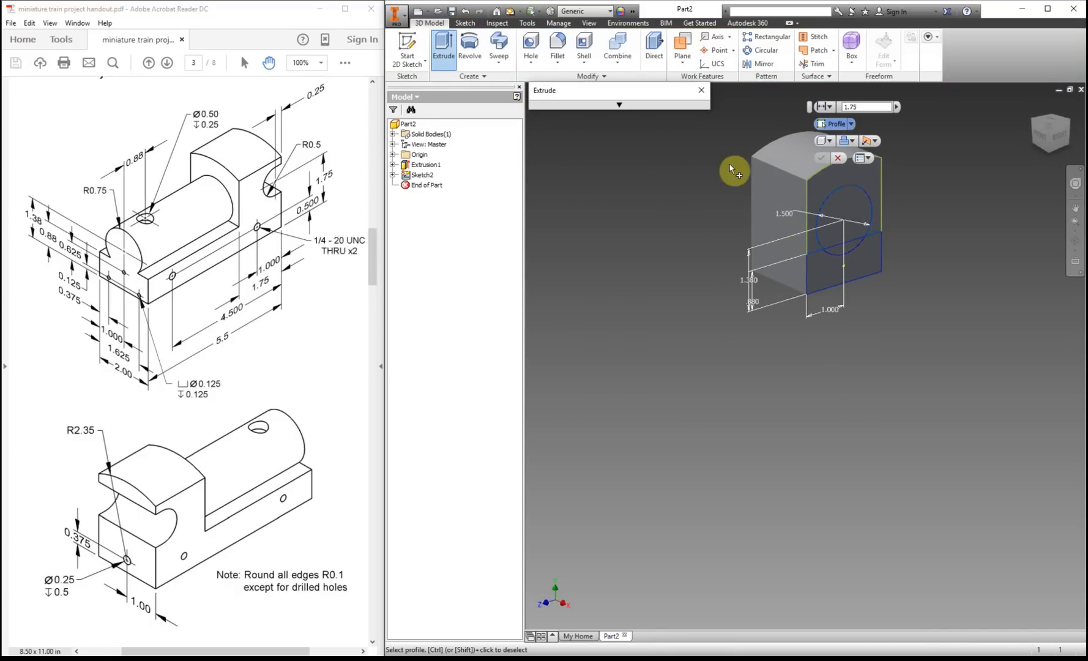
click(835, 245)
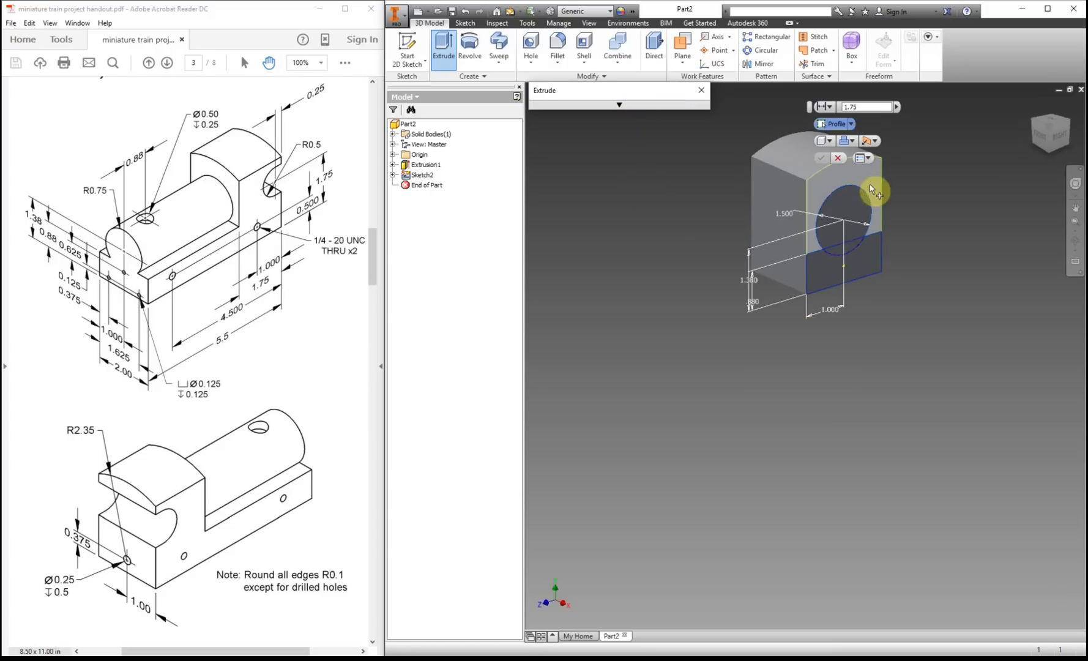
click(832, 281)
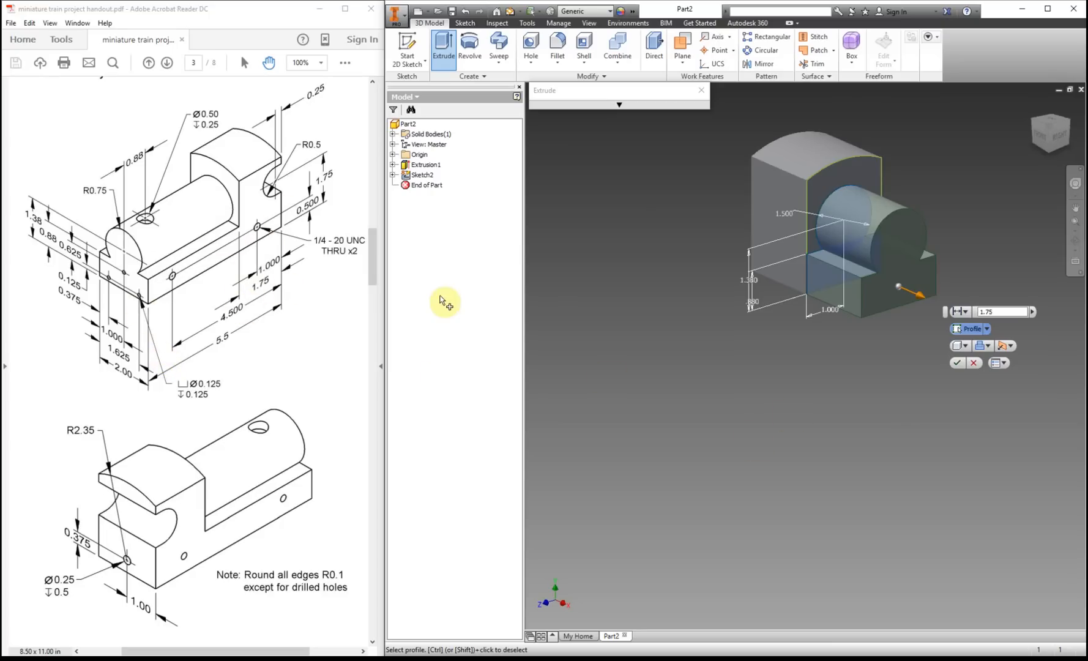
click(980, 312)
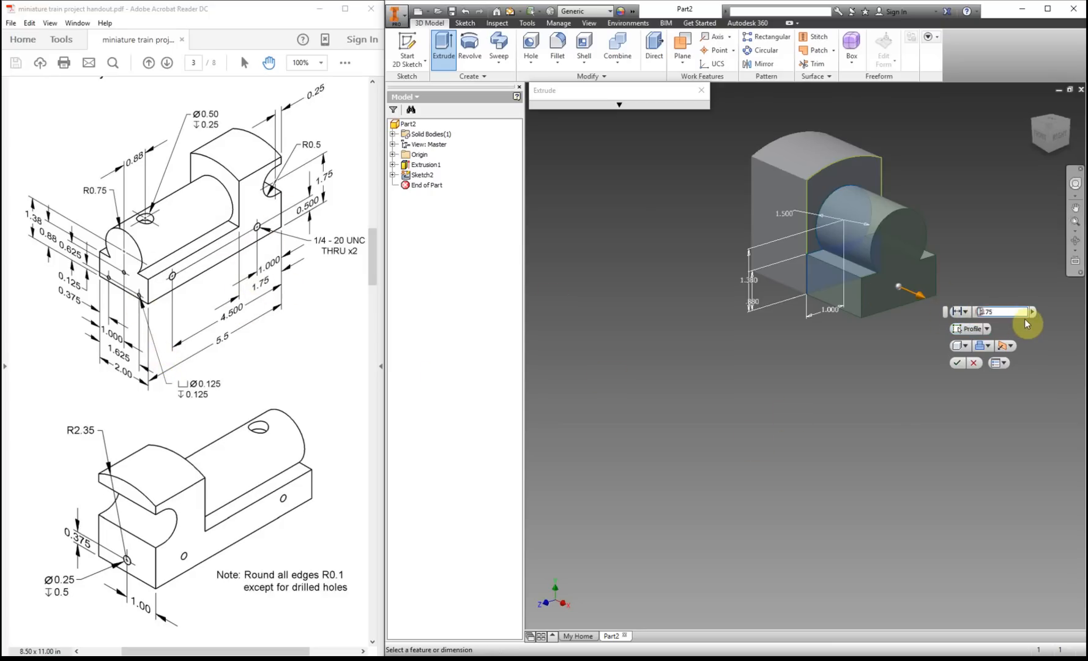
text(5.5-)
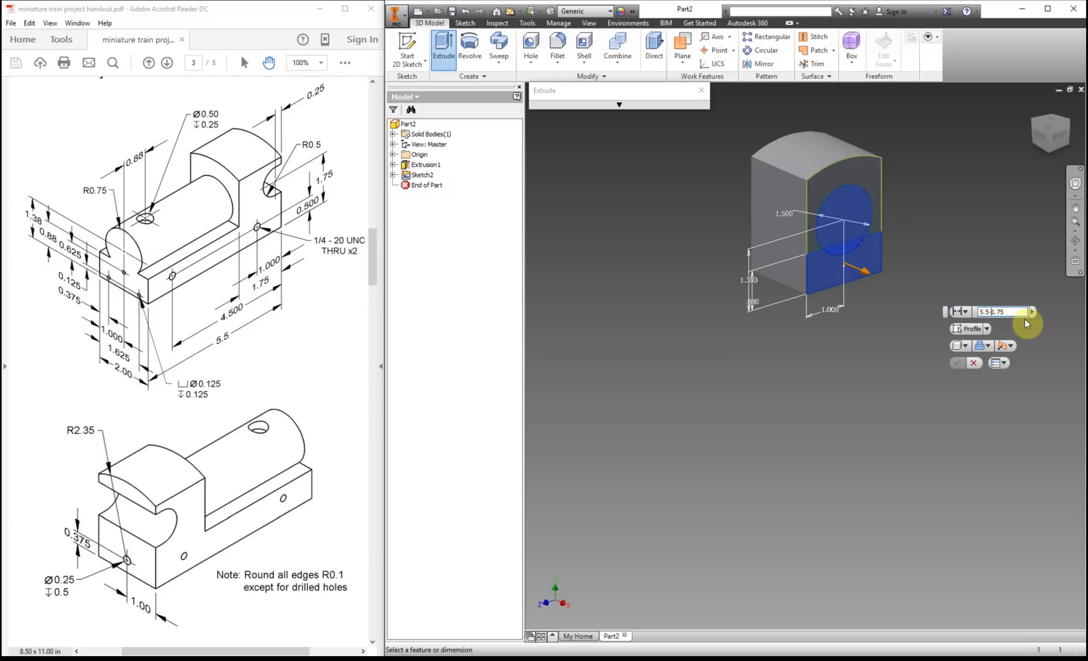
click(1004, 311)
click(978, 312)
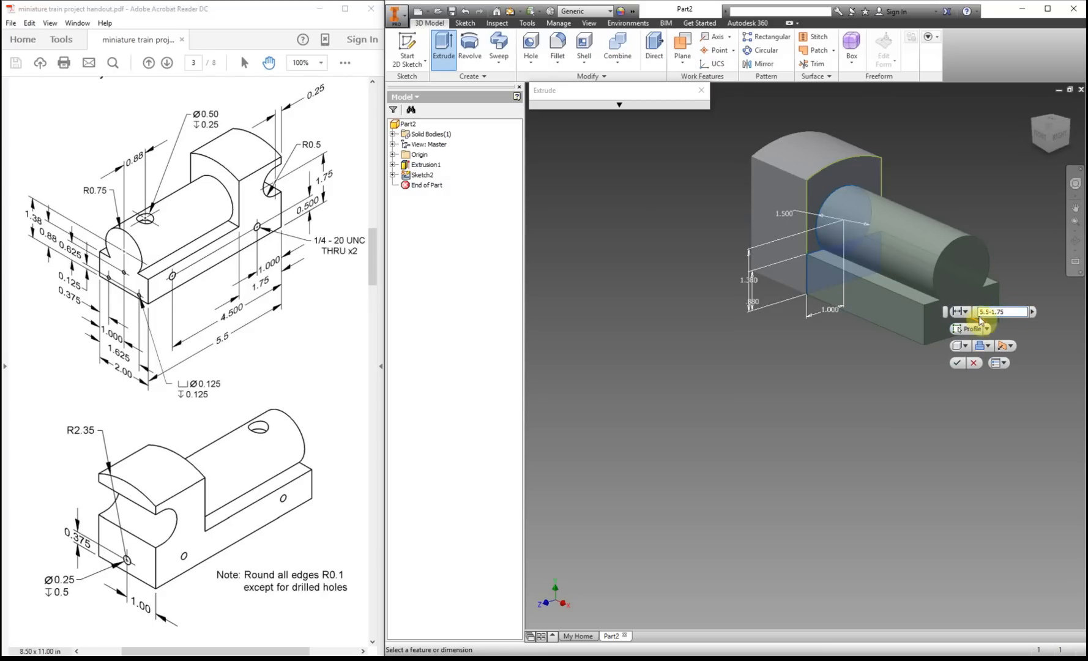
click(987, 311)
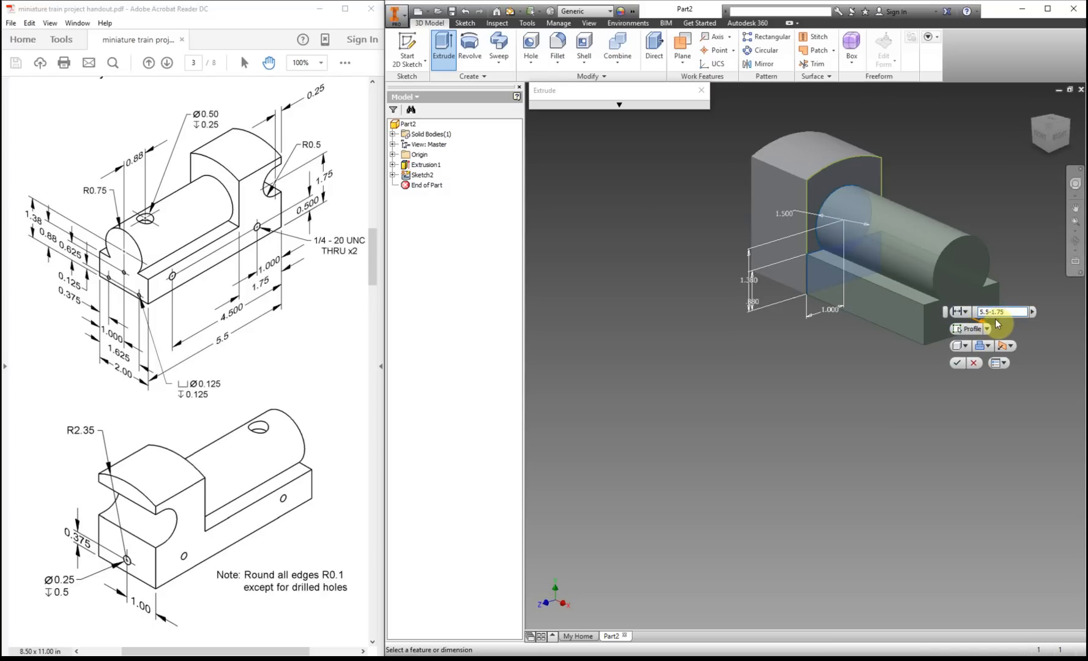
click(957, 364)
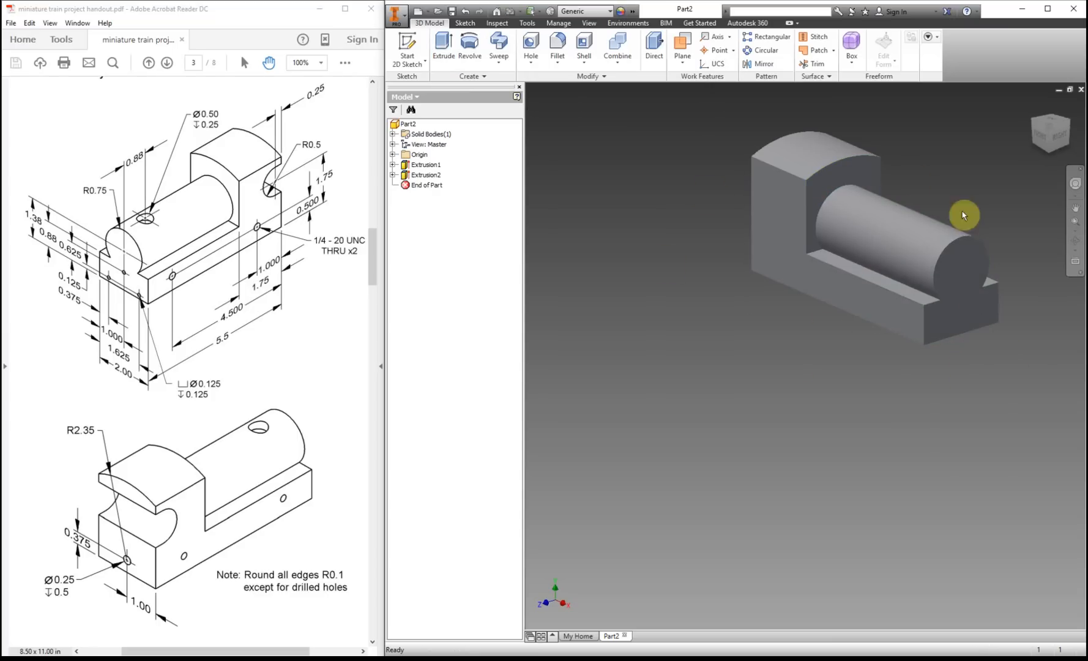
Start a sketch on the flat side face of the cab and base and project the face's outline into it
scroll(1054, 223, up, 5)
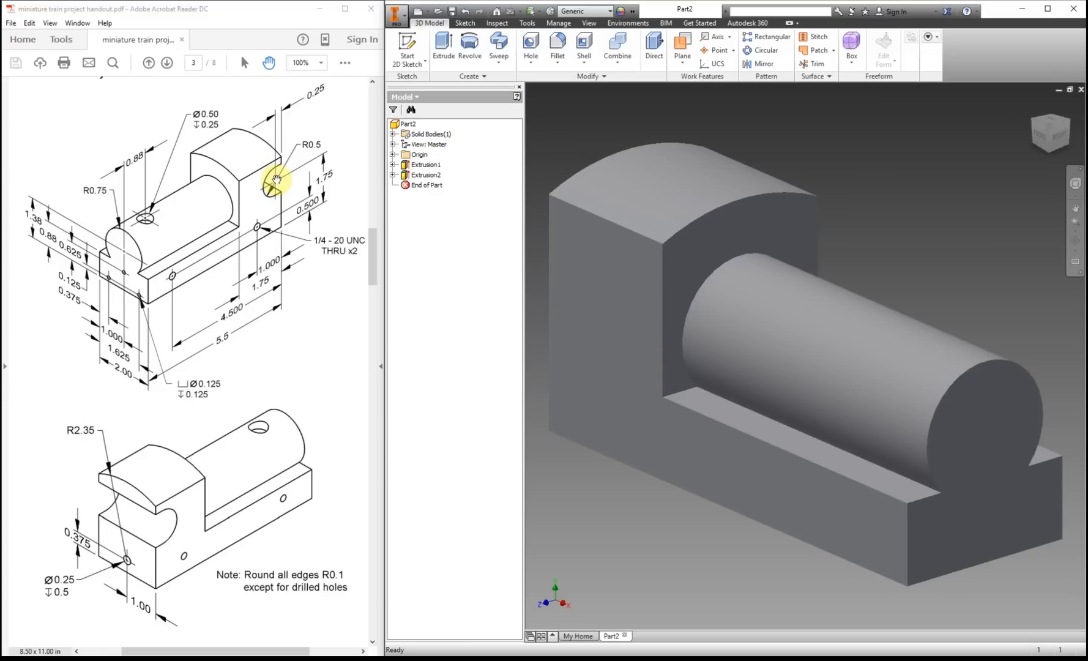
click(408, 40)
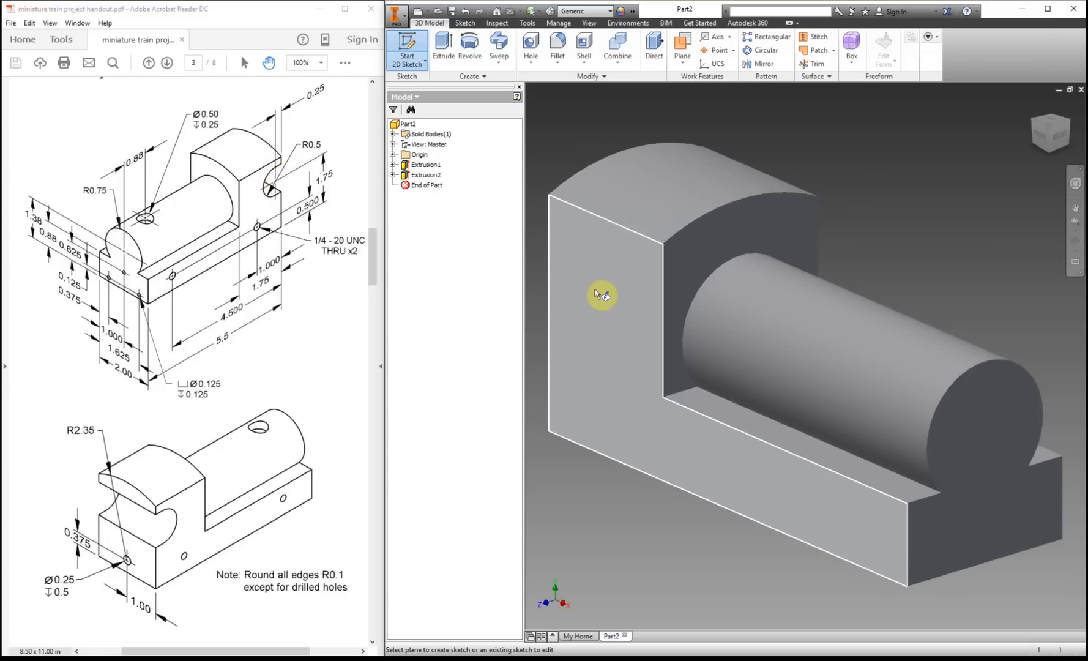
click(594, 288)
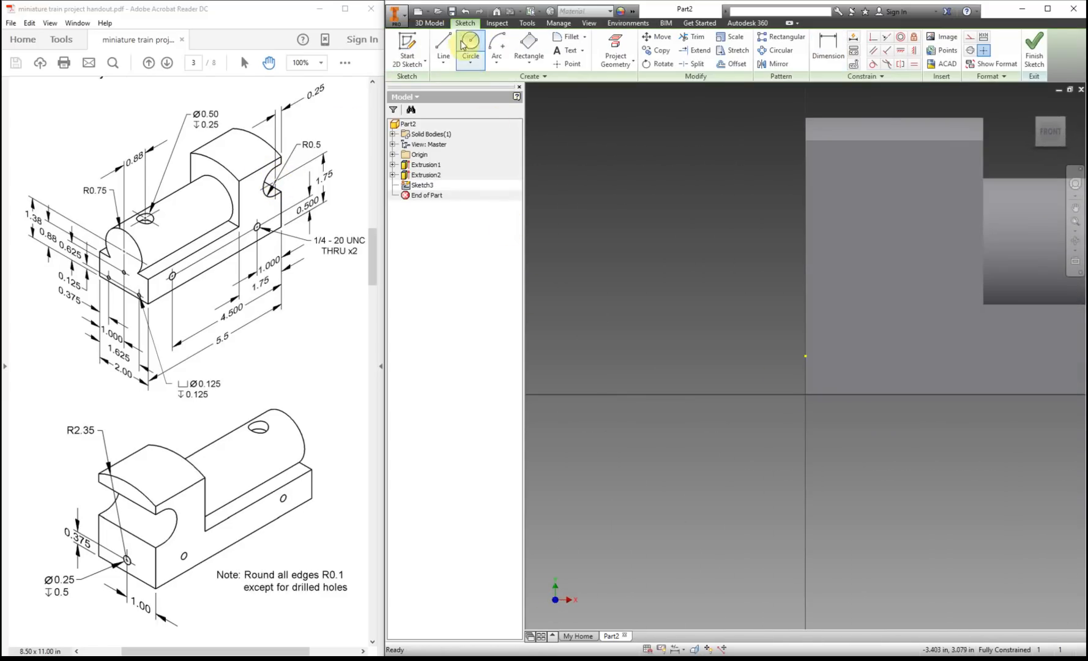
click(472, 47)
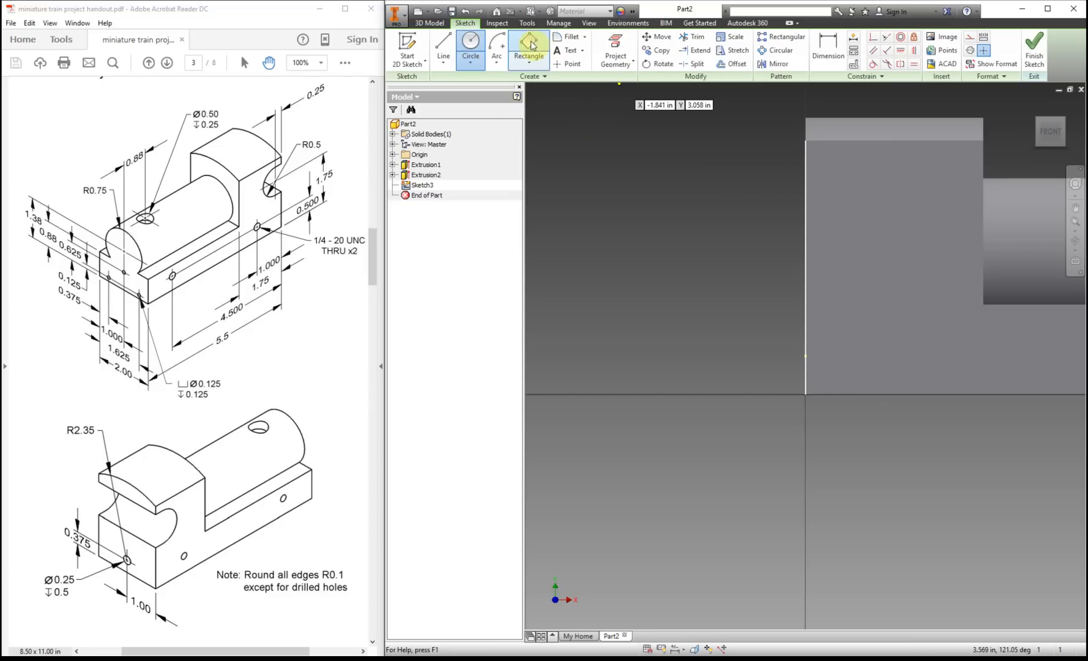
click(615, 49)
click(895, 300)
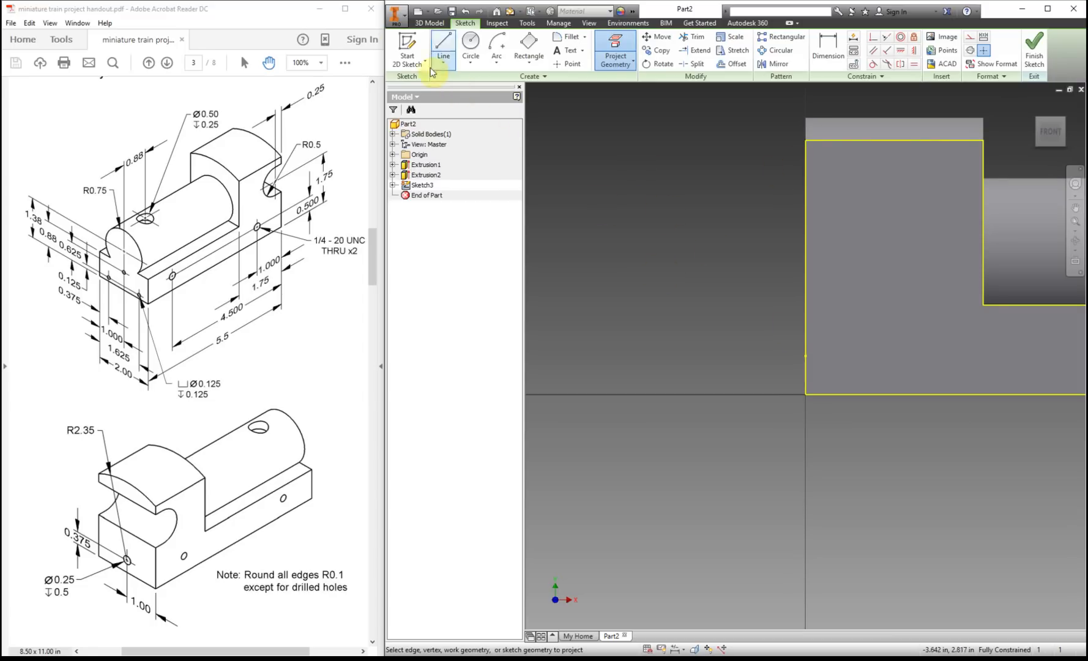
Sketch a rectangle about 0.88 in wide and 0.72 in tall against the cab's rear edge, below the roof
click(529, 44)
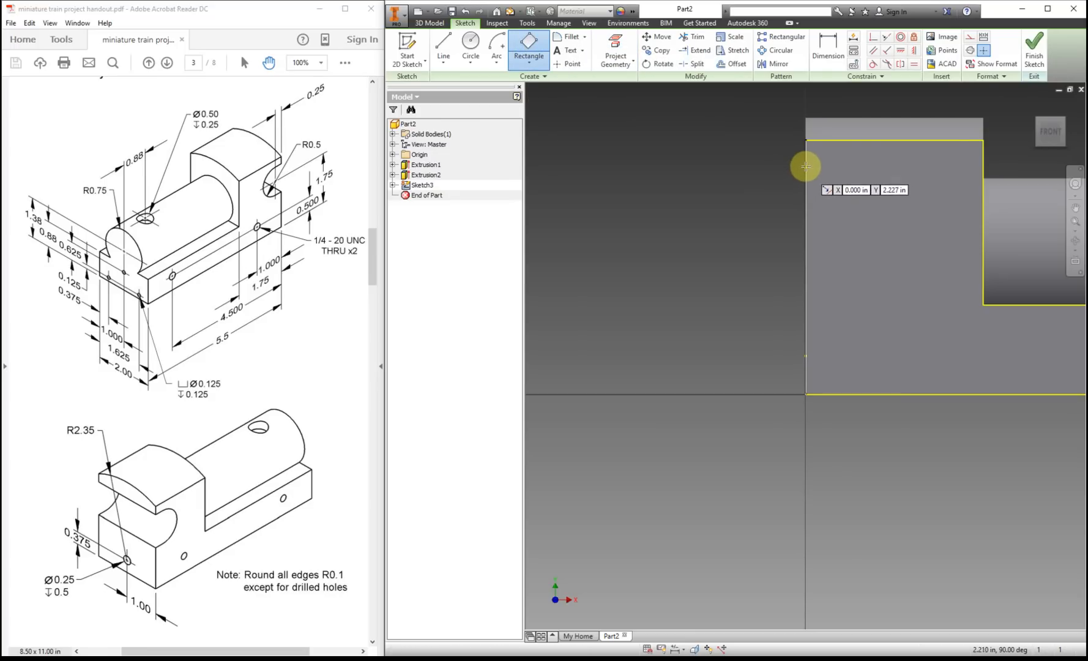
click(806, 166)
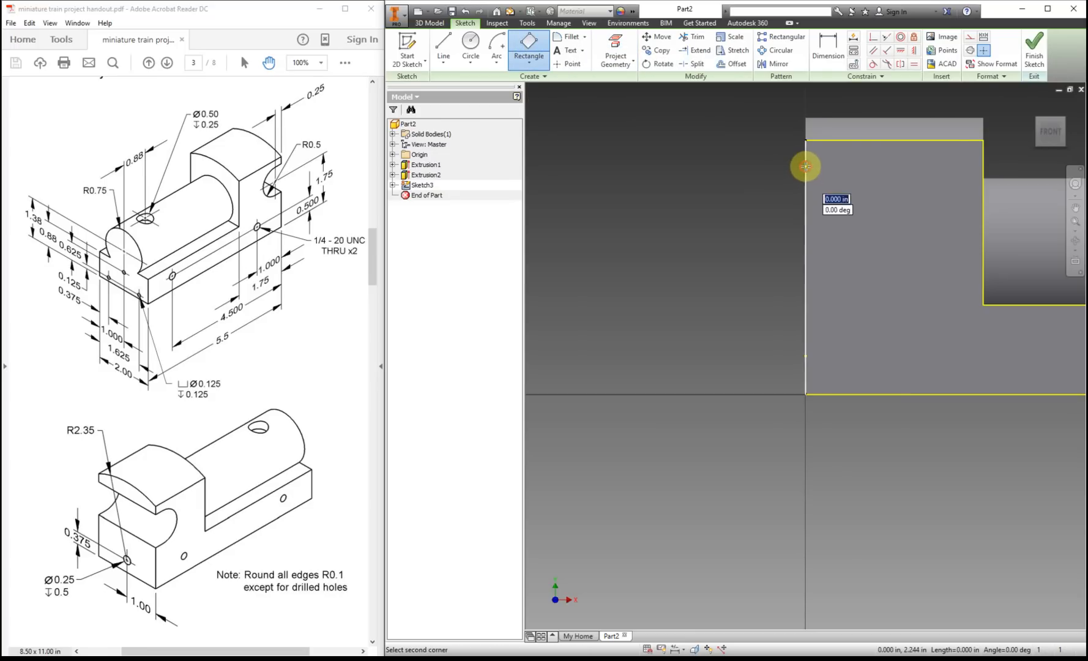
click(807, 239)
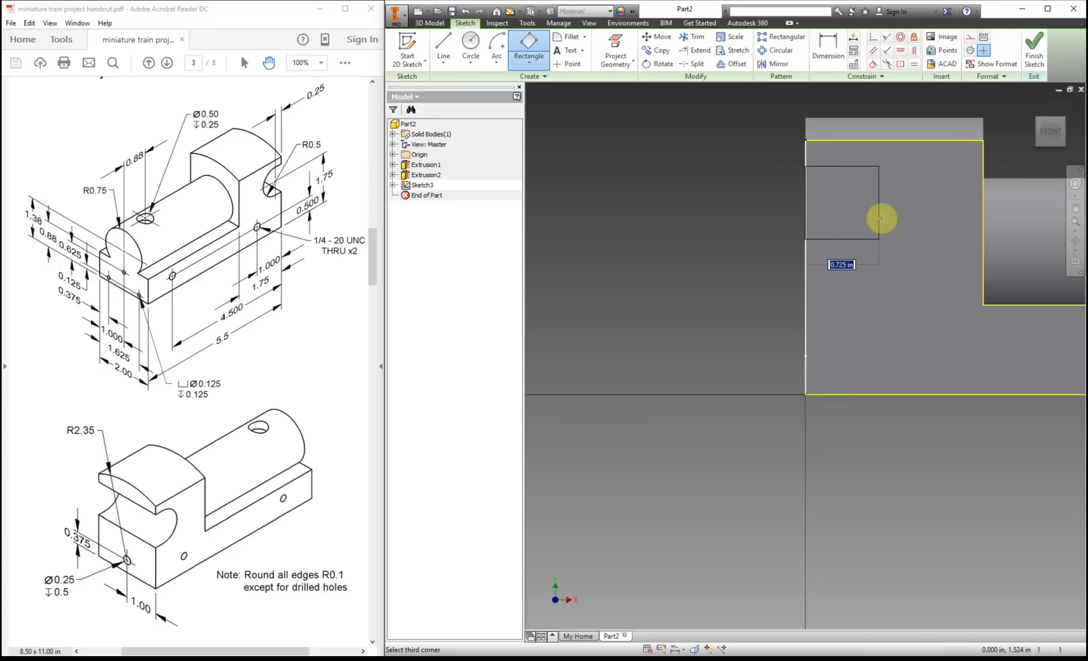
click(891, 238)
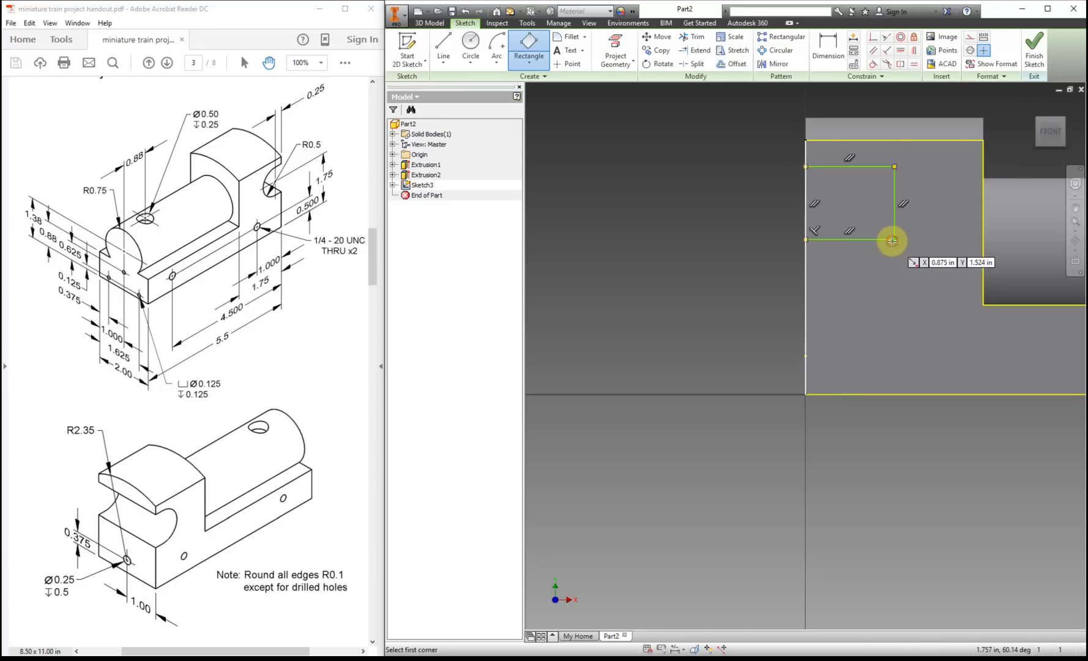
key(Escape)
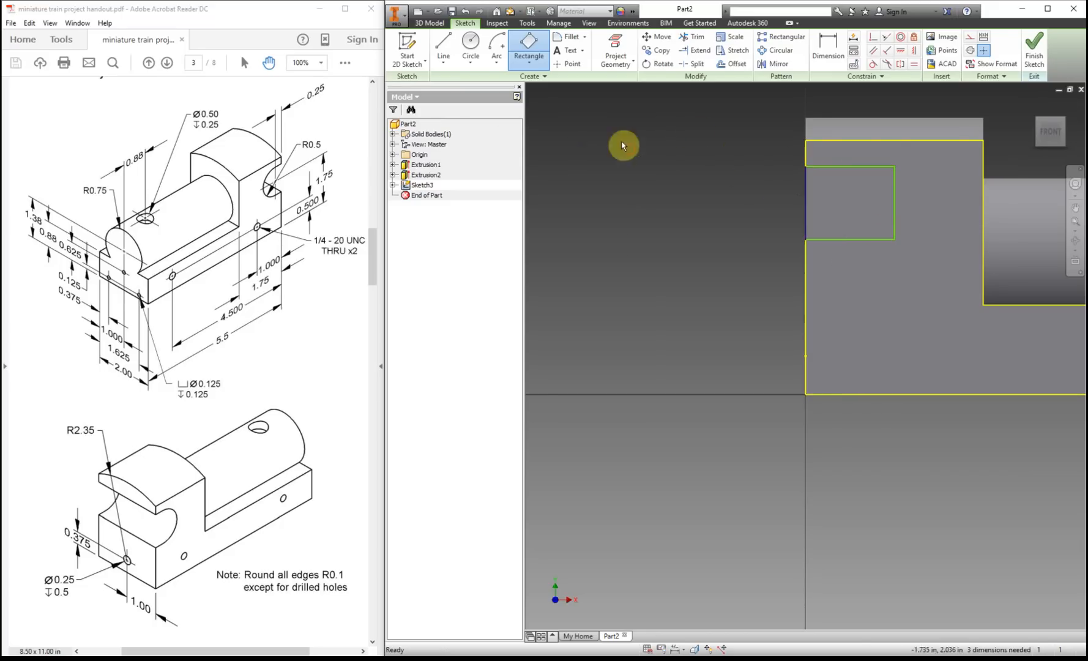
click(529, 64)
click(553, 82)
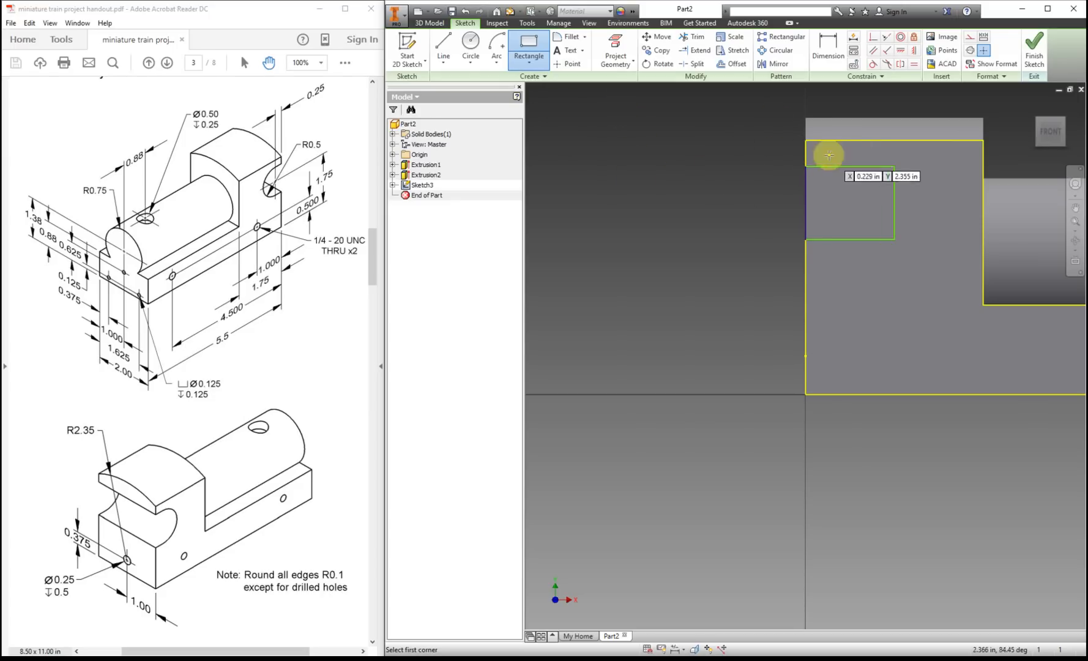
Set the rectangle's width to 0.25 in, following the handout drawing
key(d)
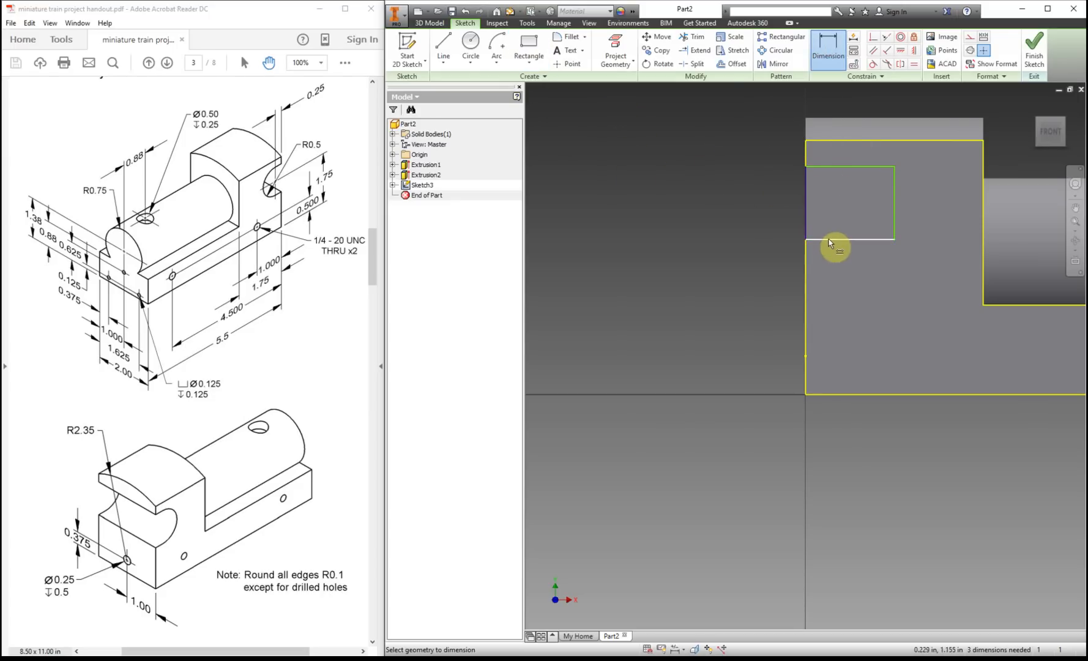
click(827, 240)
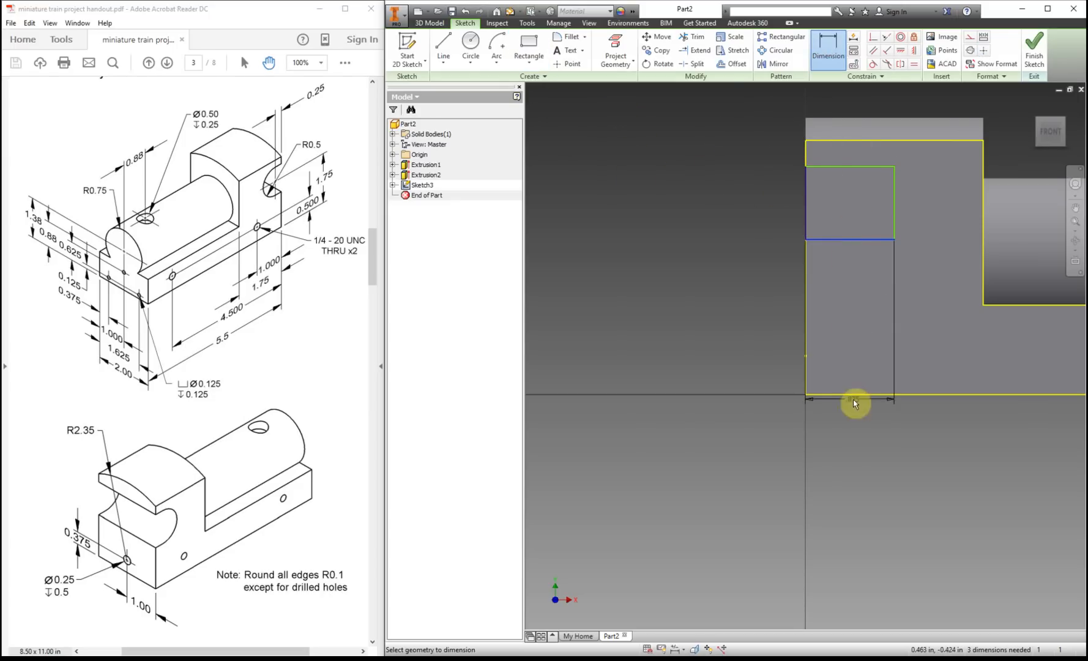
click(843, 476)
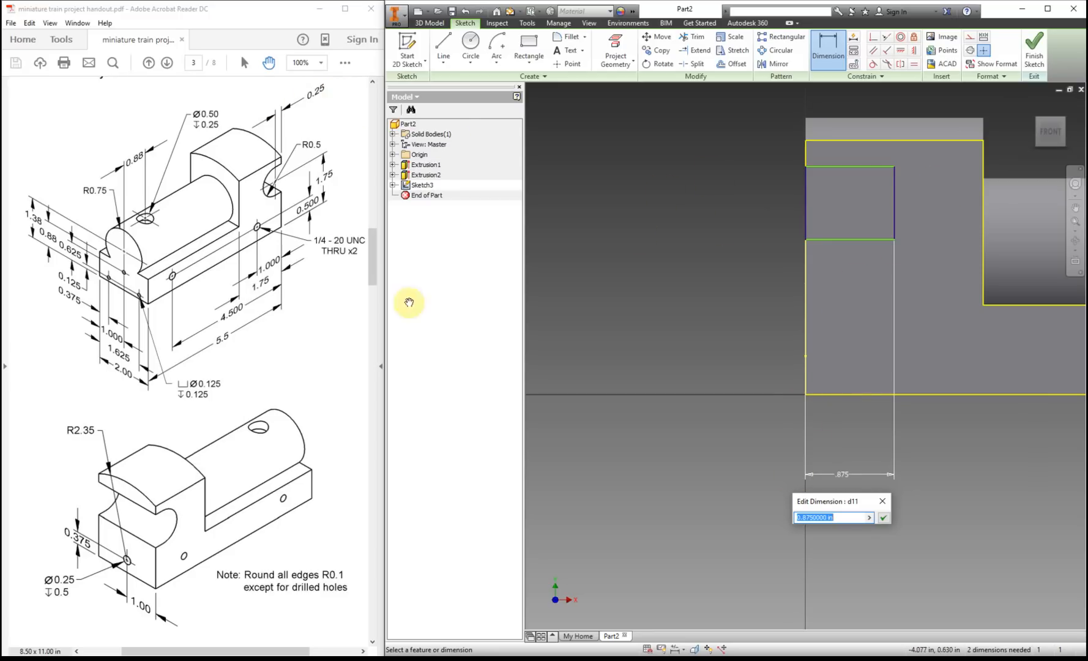
text(5)
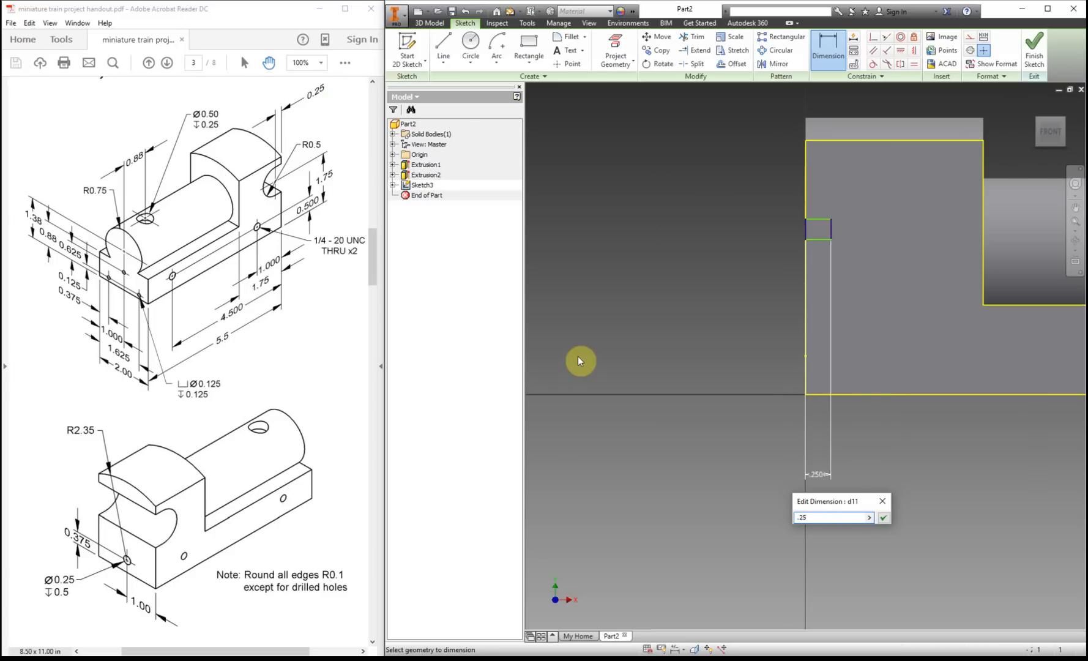
key(Return)
click(815, 58)
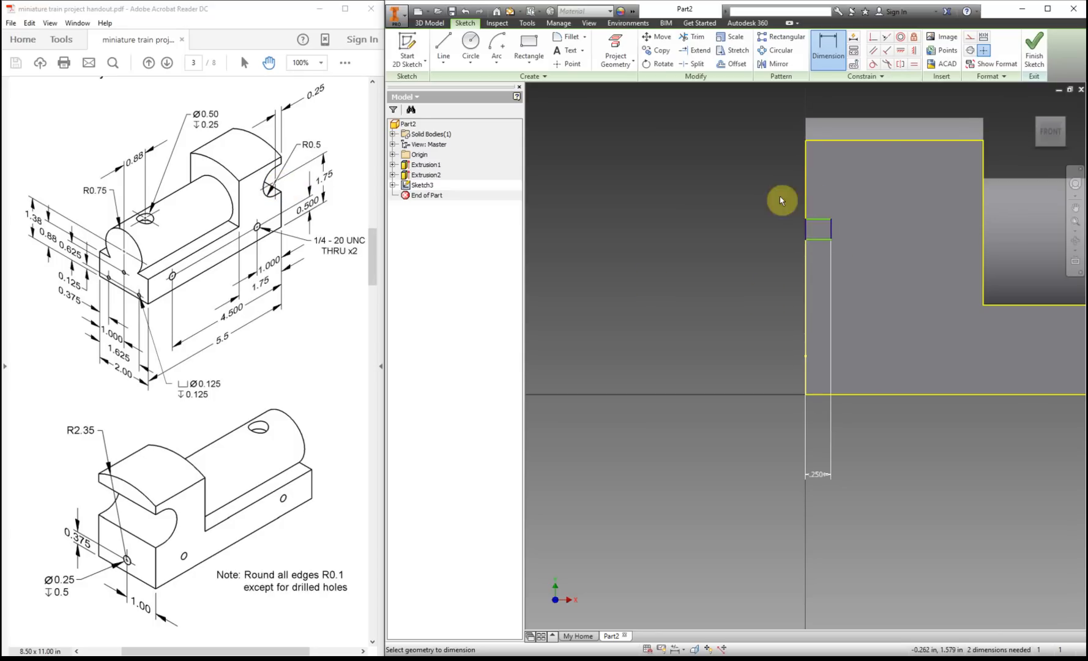
right_click(648, 221)
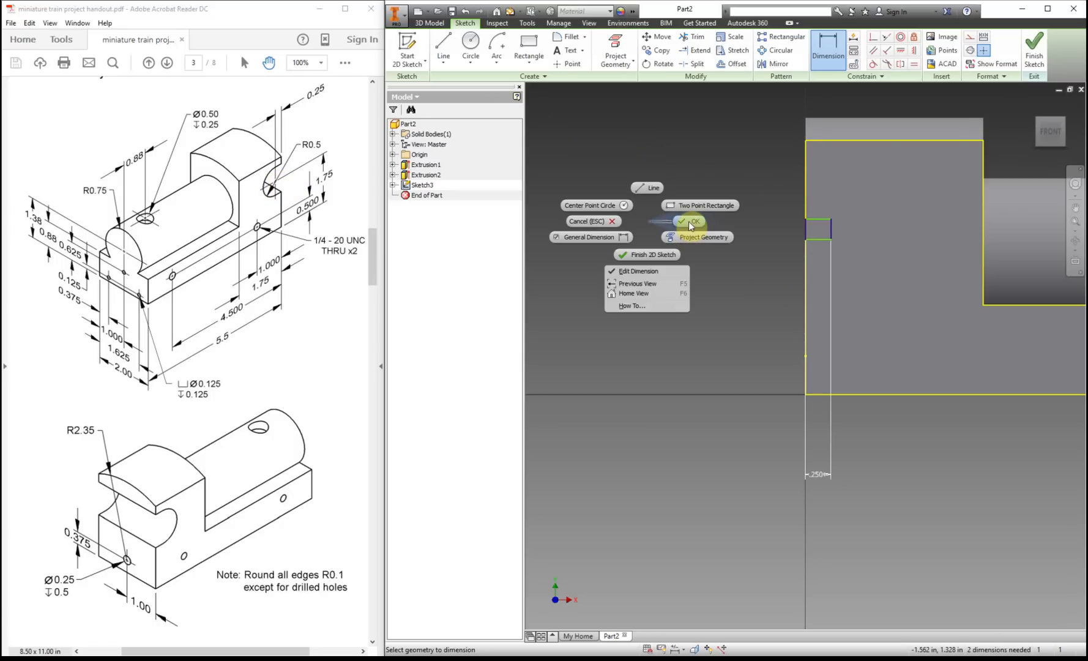
click(689, 221)
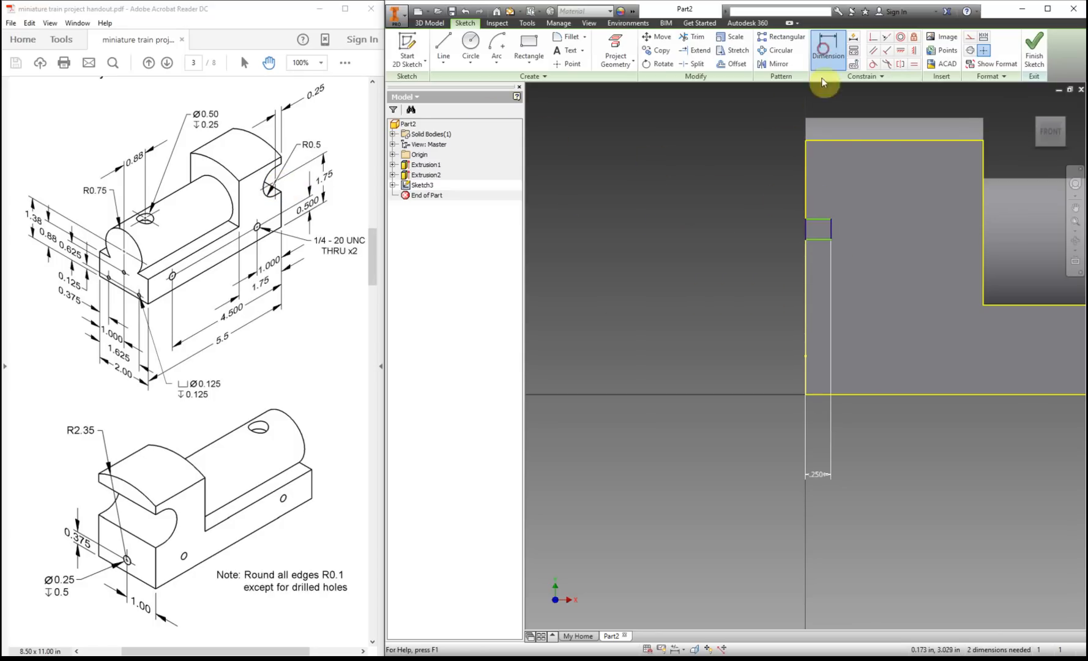
Set the rectangle's height to 1 in and move it down along the cab's rear edge, clear of the roof
click(806, 228)
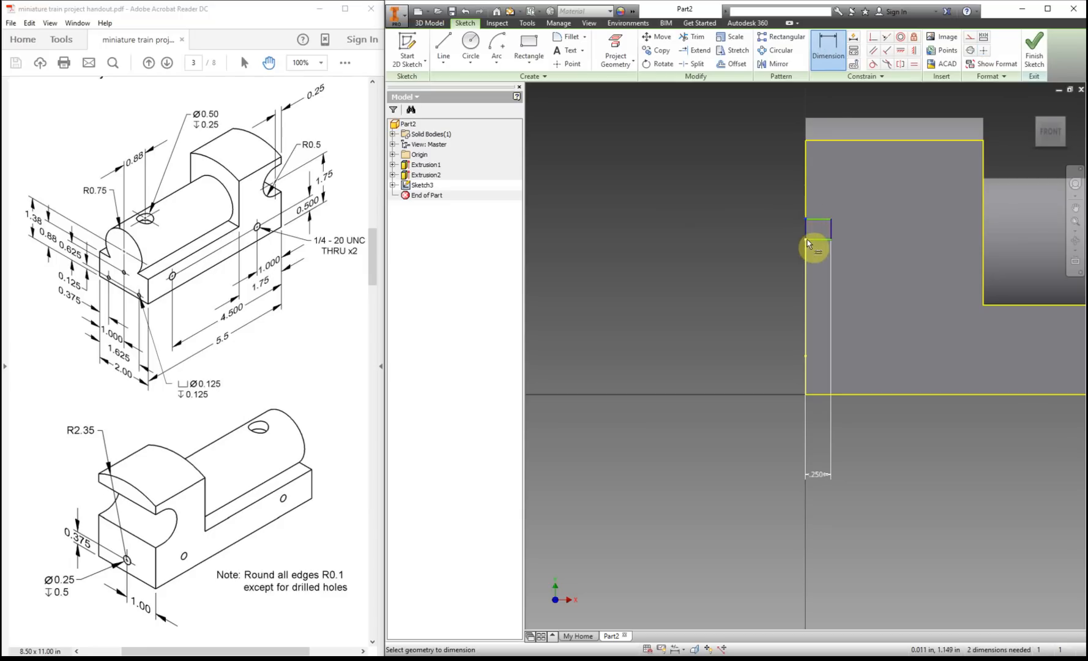
click(715, 227)
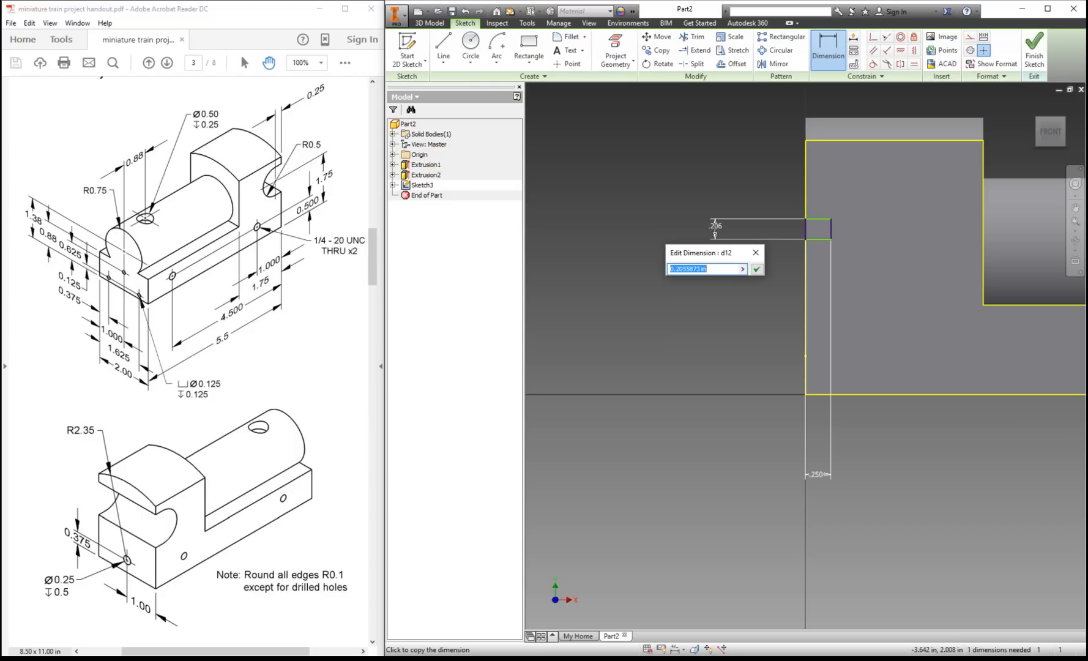
key(Return)
right_click(659, 220)
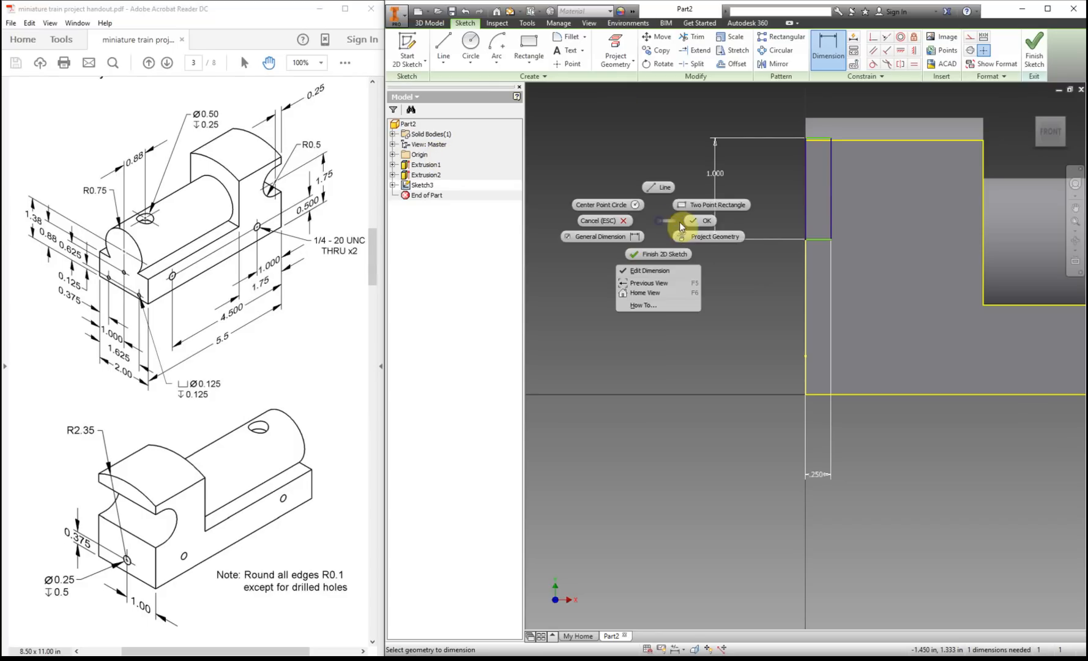
click(690, 219)
mouse_move(823, 244)
mouse_down()
mouse_move(826, 281)
mouse_move(823, 245)
mouse_move(823, 270)
mouse_up()
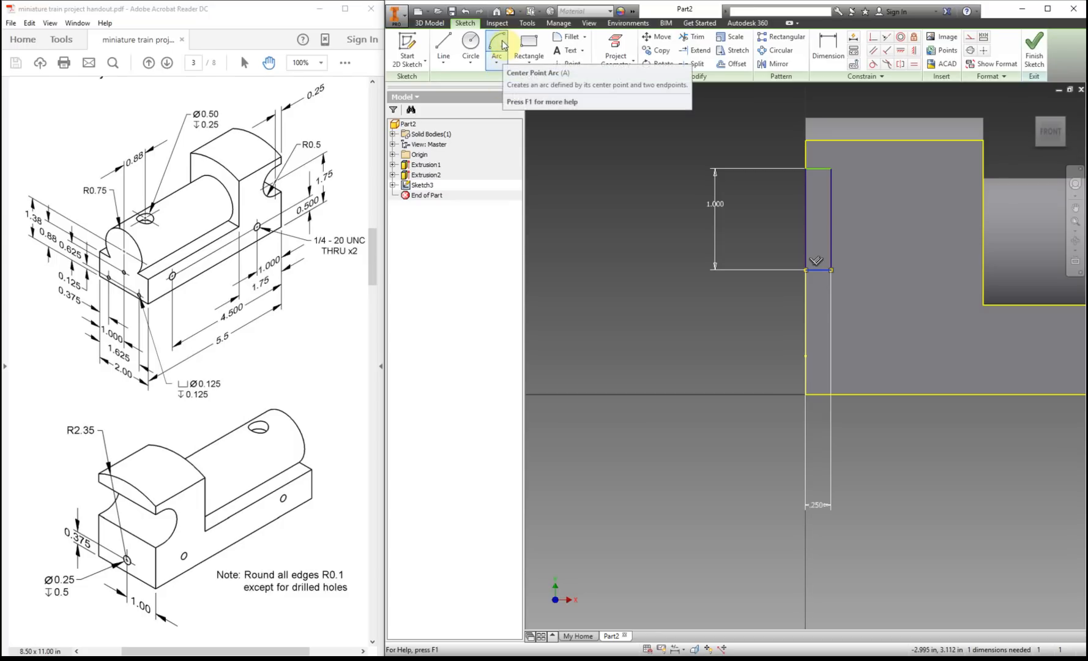
Draw a centre-point arc centred on the midpoint of the rectangle's inner vertical side, from its upper to its lower corner, bulging into the cab
click(501, 61)
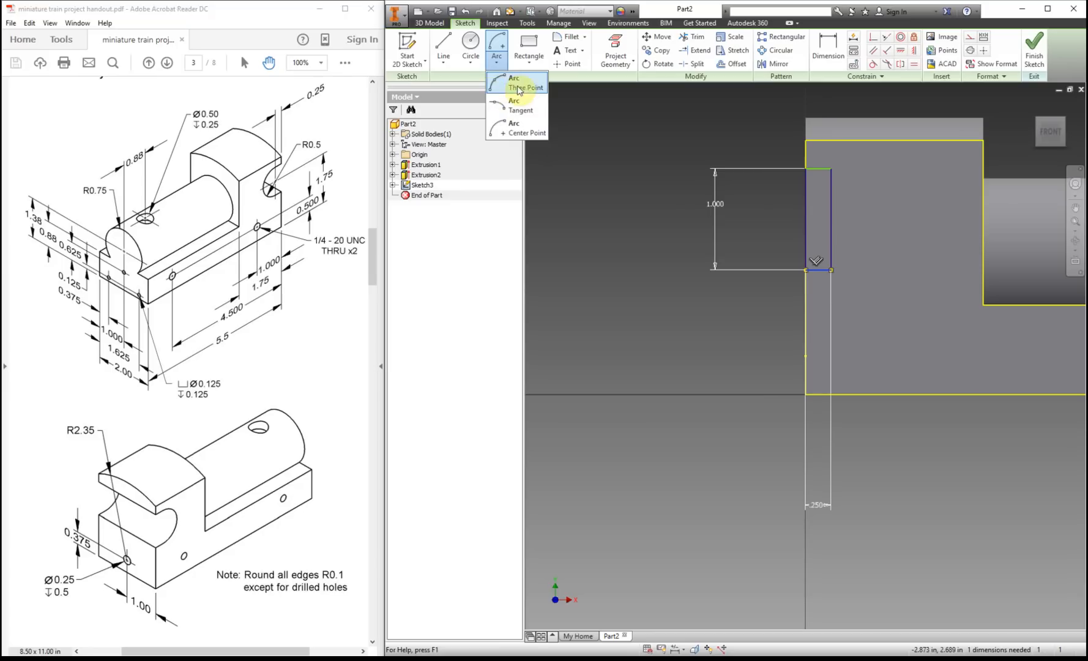
click(529, 134)
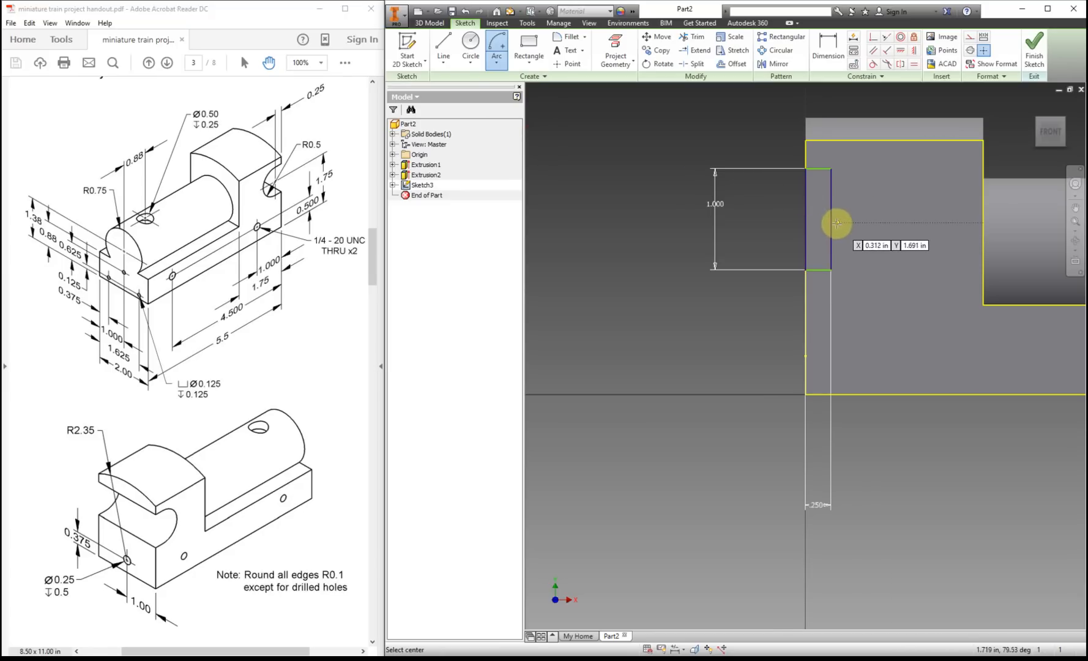
click(831, 219)
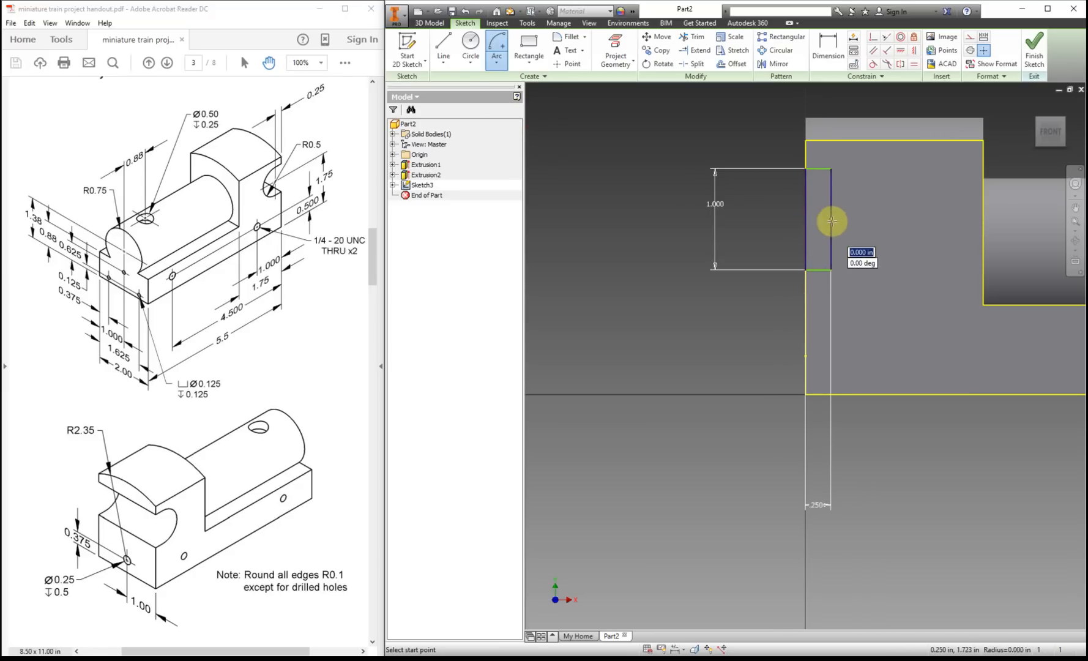
click(829, 167)
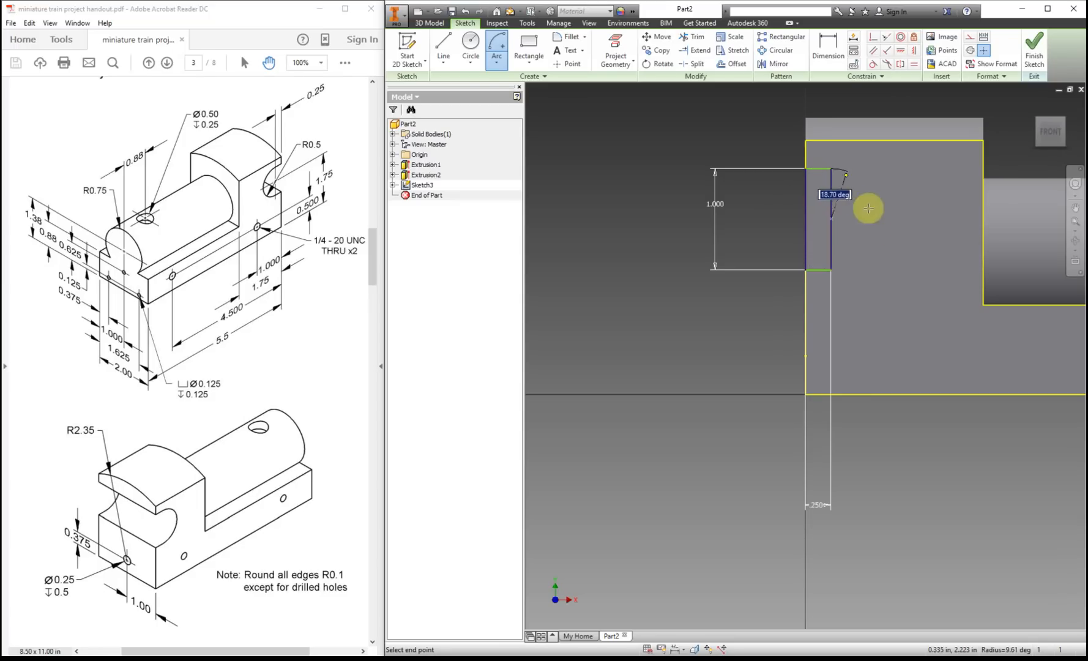
click(831, 269)
right_click(783, 202)
click(773, 174)
Dimension the arc's centre 1.75 in above the base's bottom edge and finish the sketch
click(827, 45)
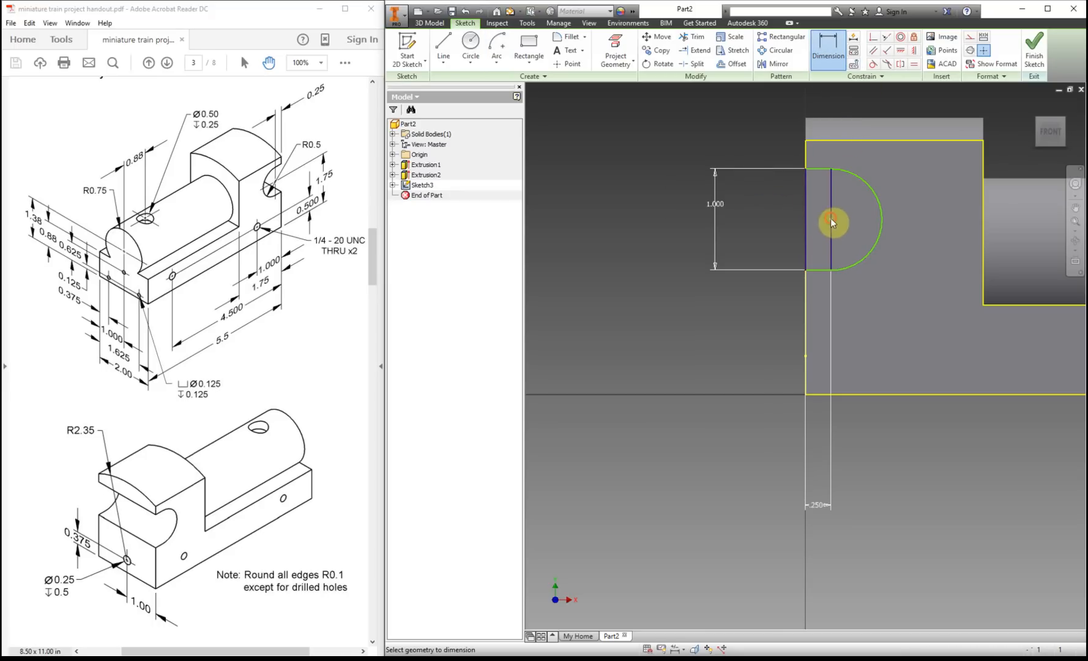
click(830, 220)
click(792, 386)
click(743, 364)
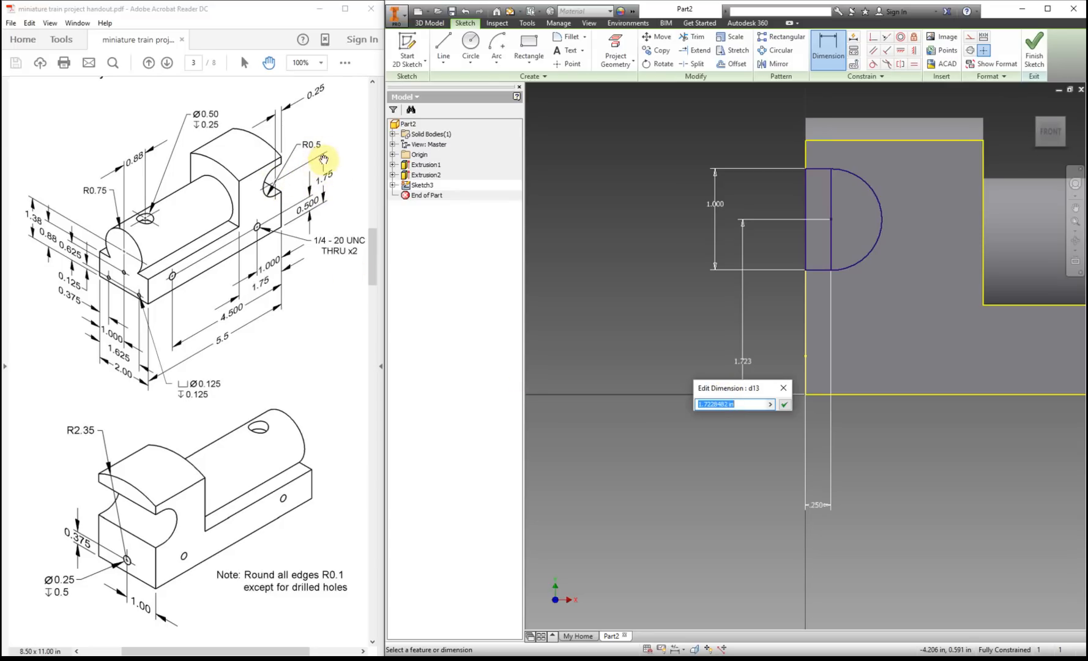
text(1.75)
key(Return)
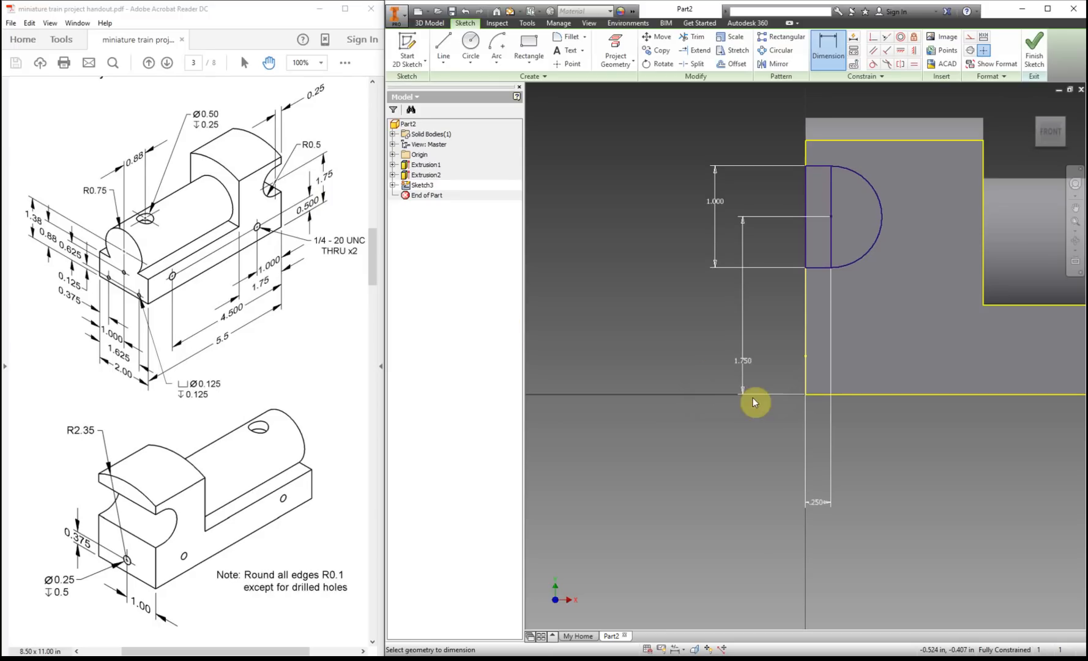
click(1034, 56)
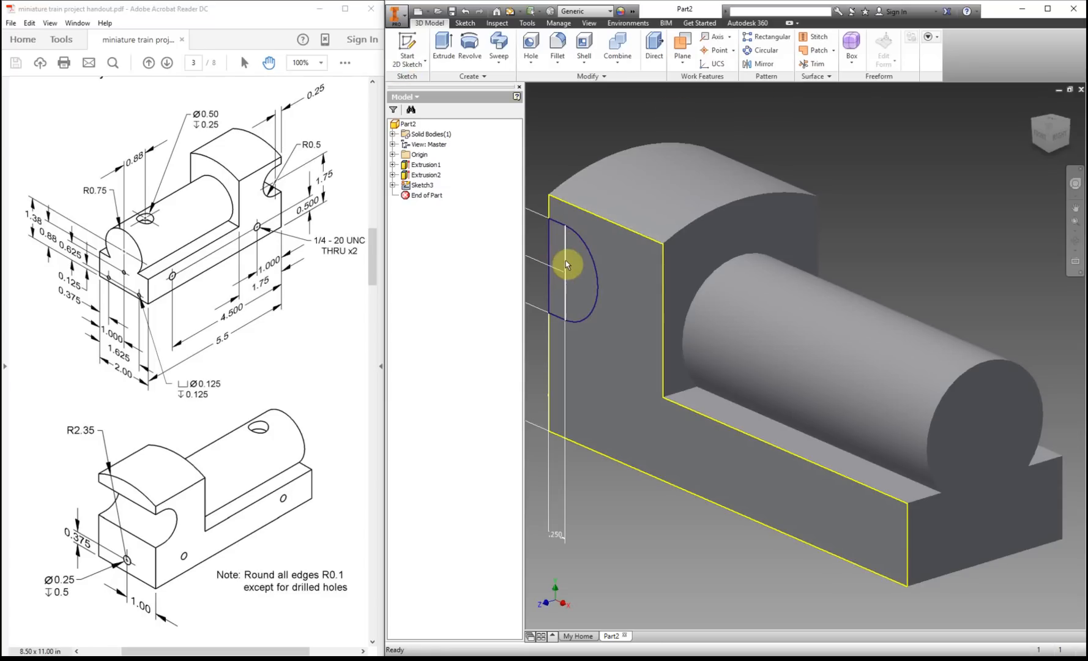
Reopen the window sketch, convert the vertical line between the rectangle and the arc to construction, and finish the sketch
click(444, 49)
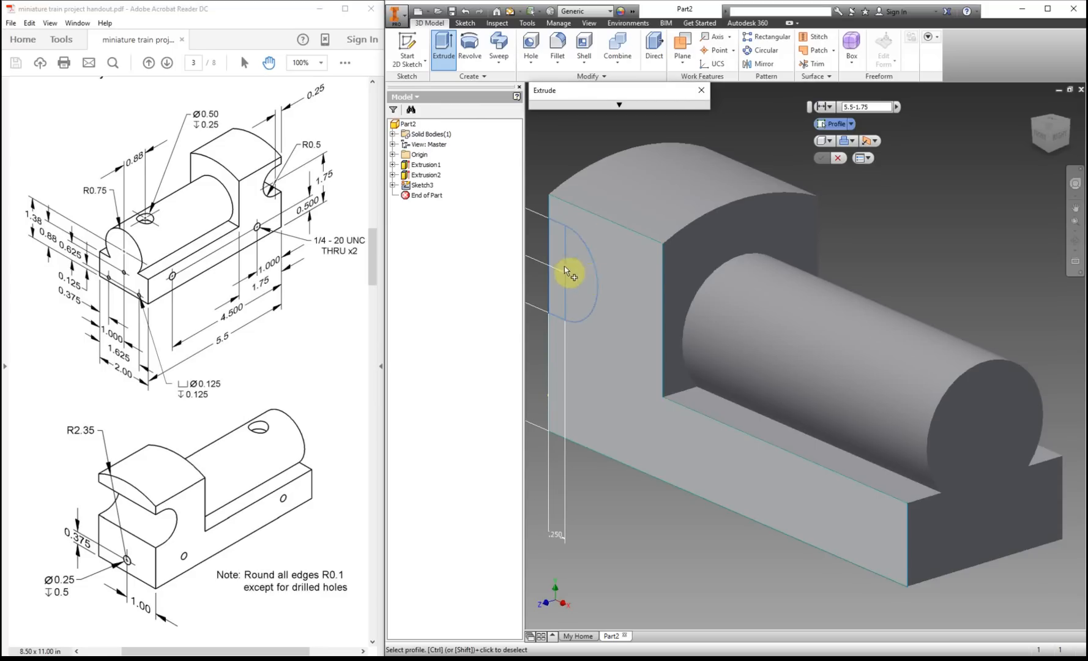
click(701, 90)
double_click(408, 184)
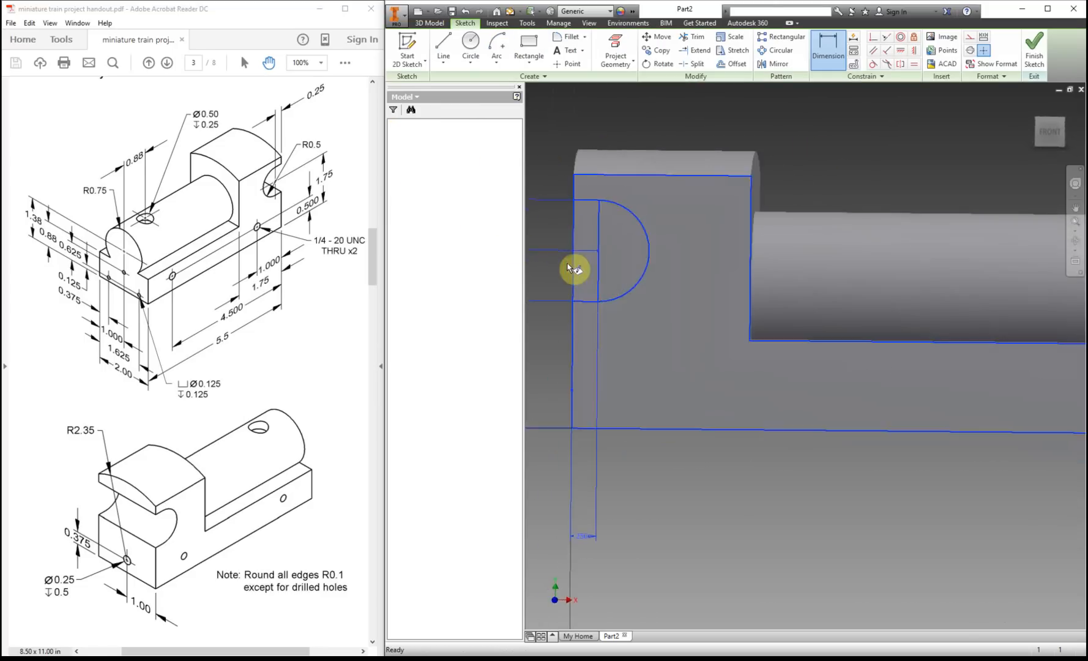
click(600, 222)
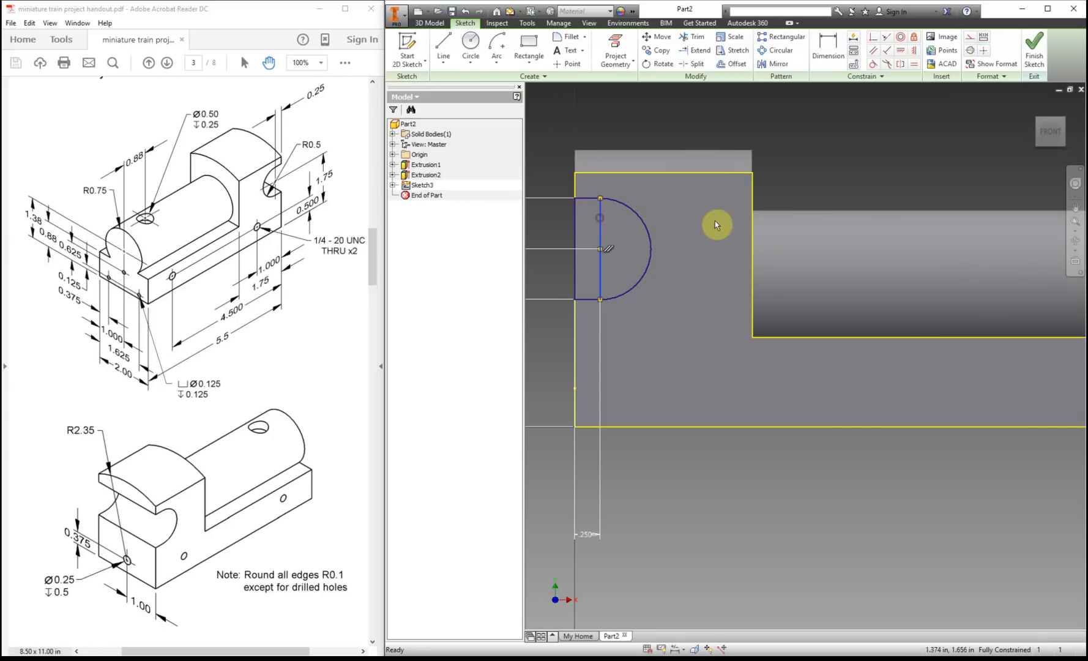
click(973, 42)
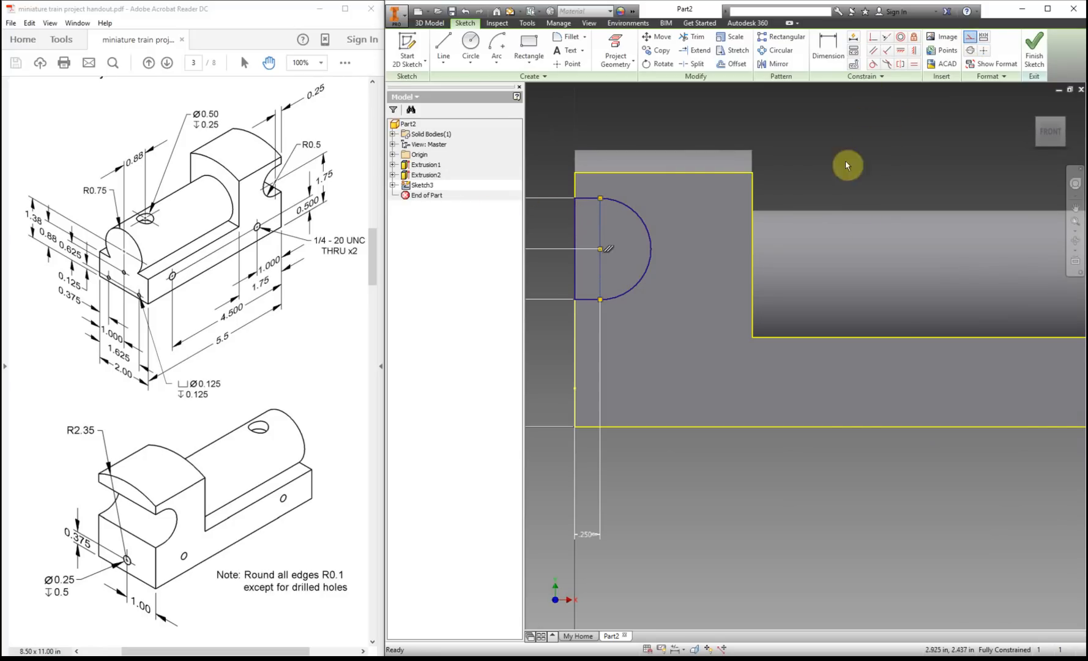
click(1025, 54)
Cut the rounded window profile through the cab with an Extrude cut whose extents are set to All
click(443, 49)
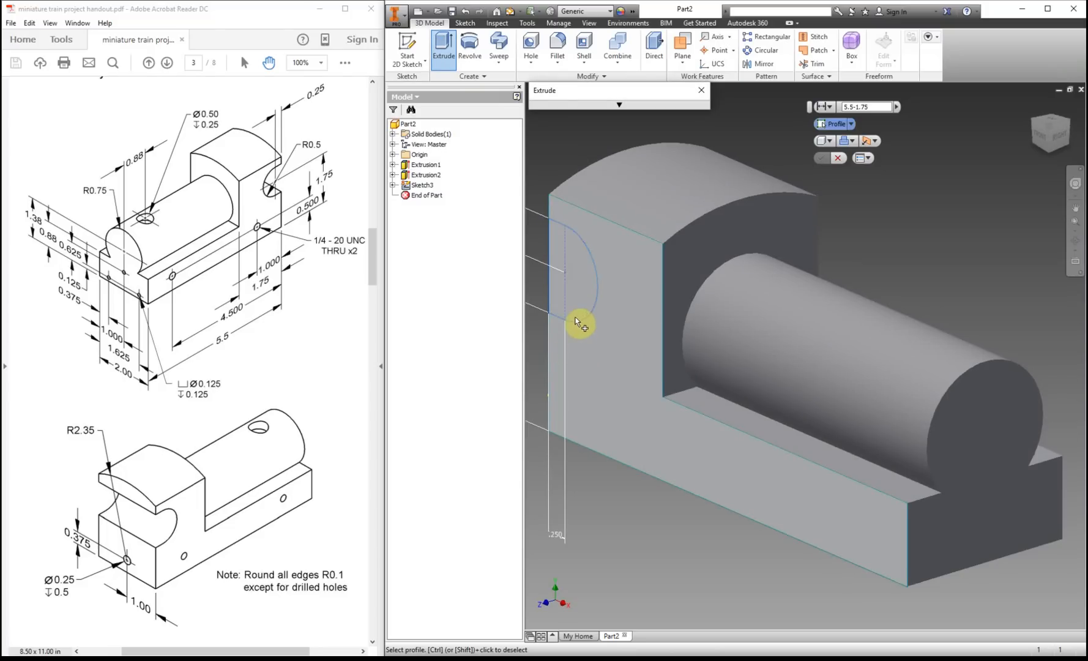
click(570, 240)
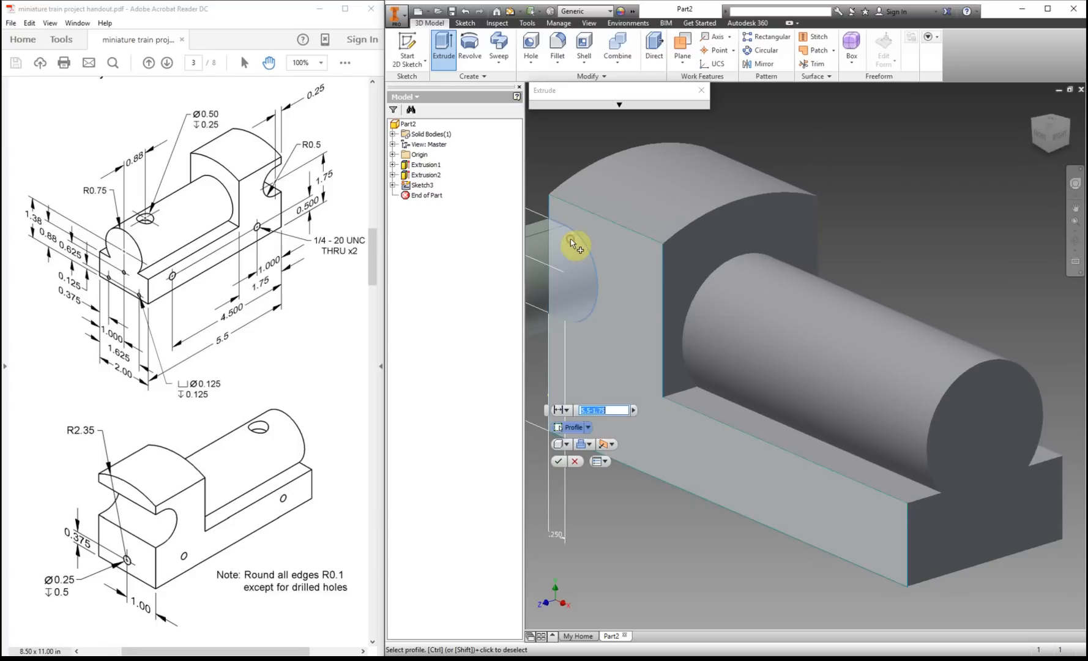
click(600, 105)
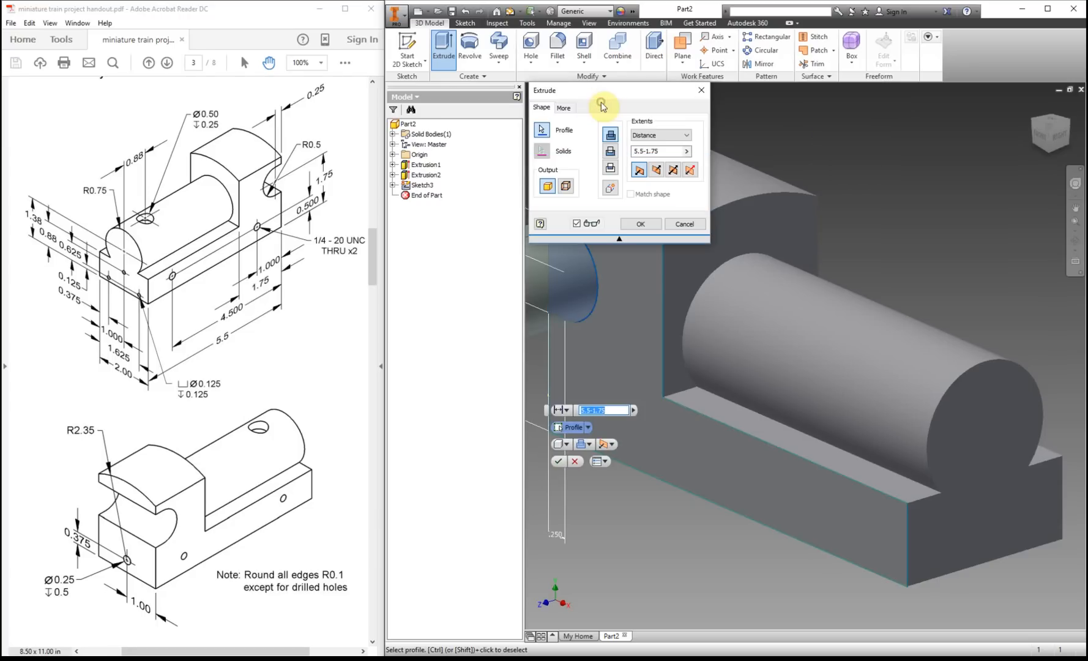
click(646, 136)
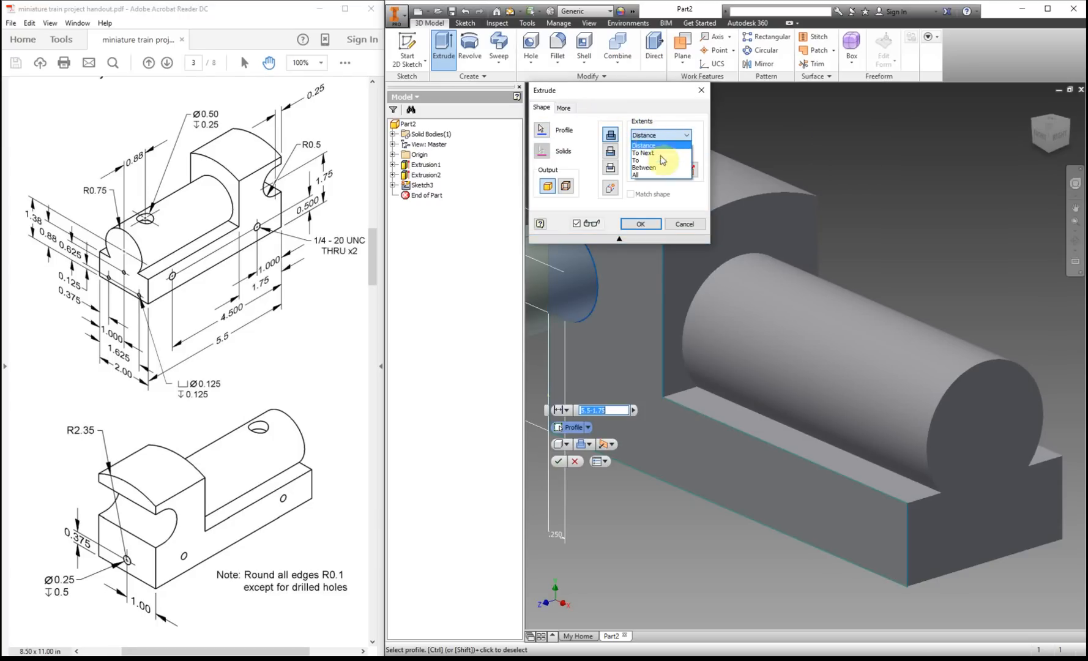
click(640, 175)
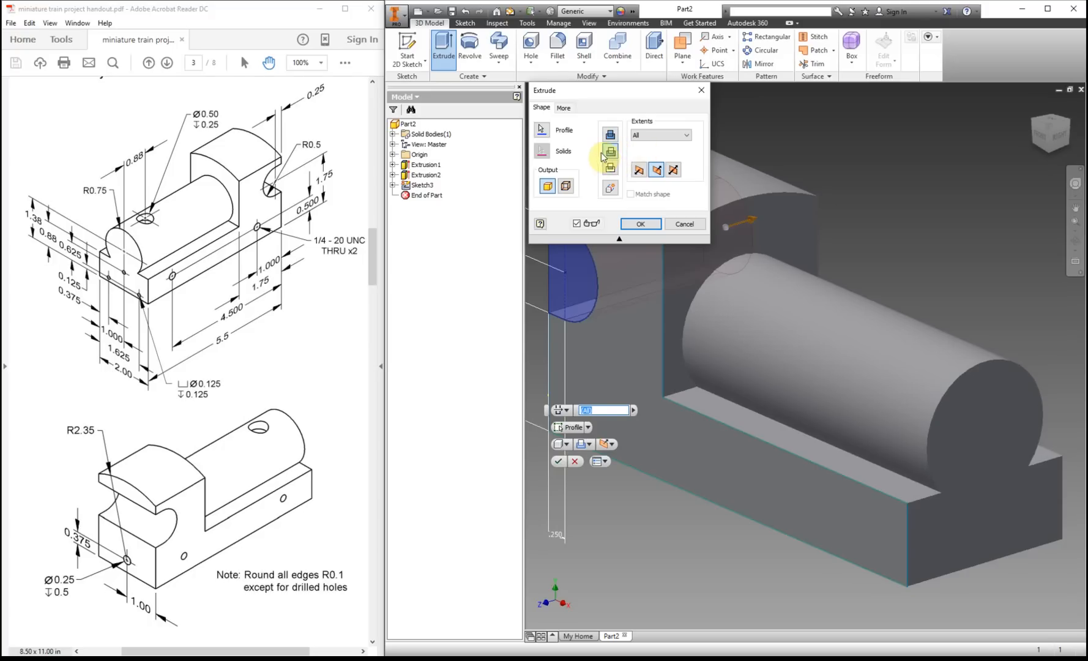
click(615, 153)
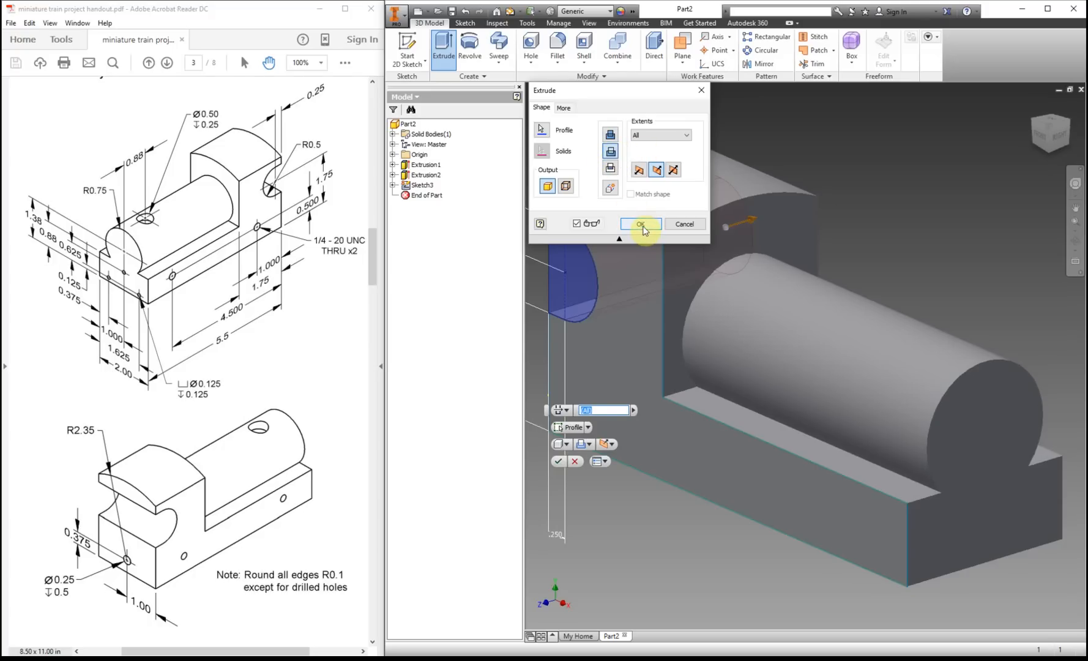
click(640, 226)
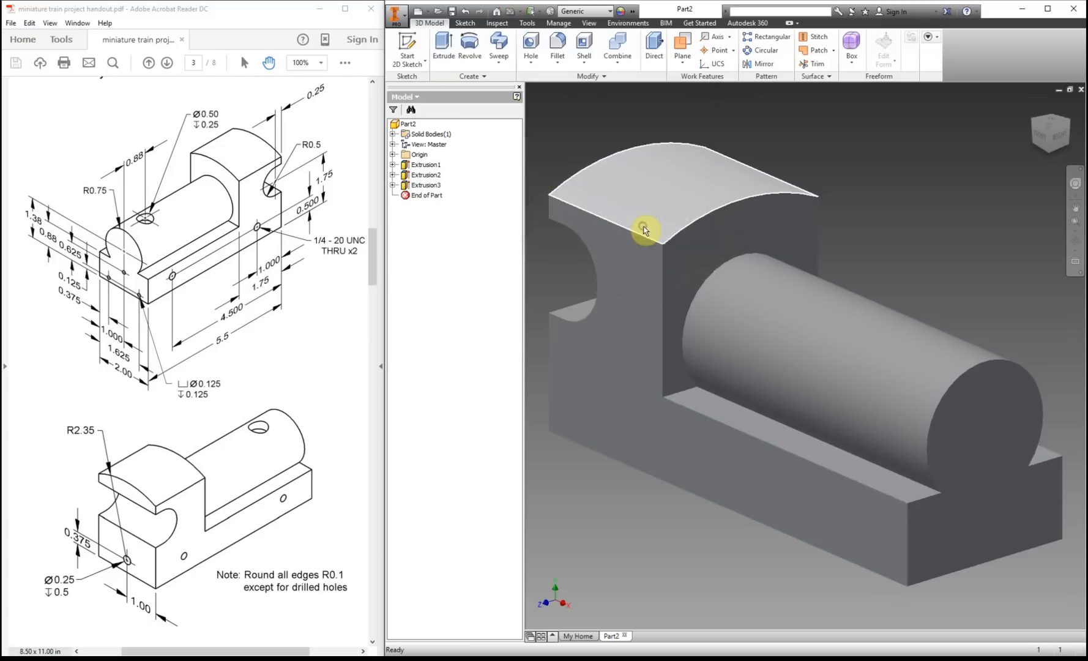
Fillet all inside and outside edges of the train body at 0.125 in using the All Fillets and All Rounds options
click(1034, 123)
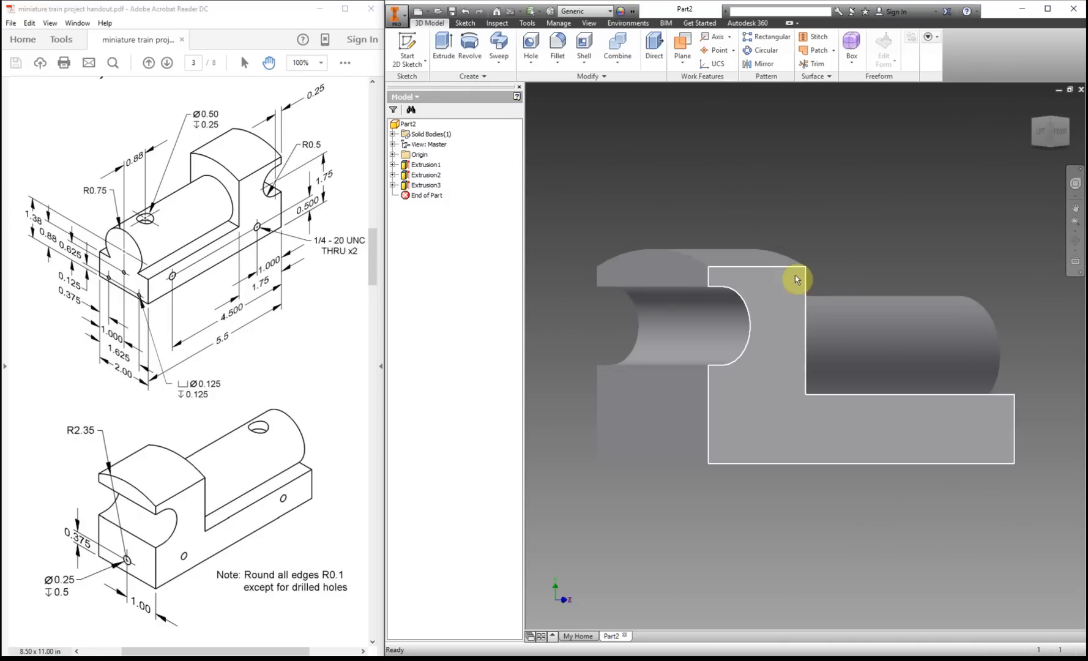
click(1069, 124)
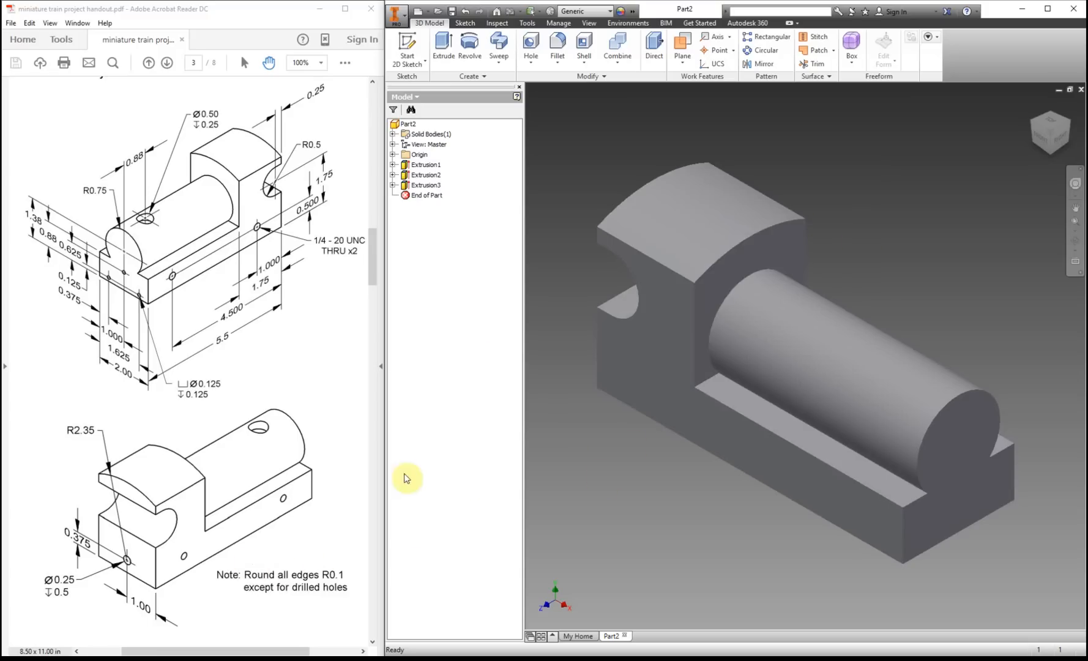
click(559, 44)
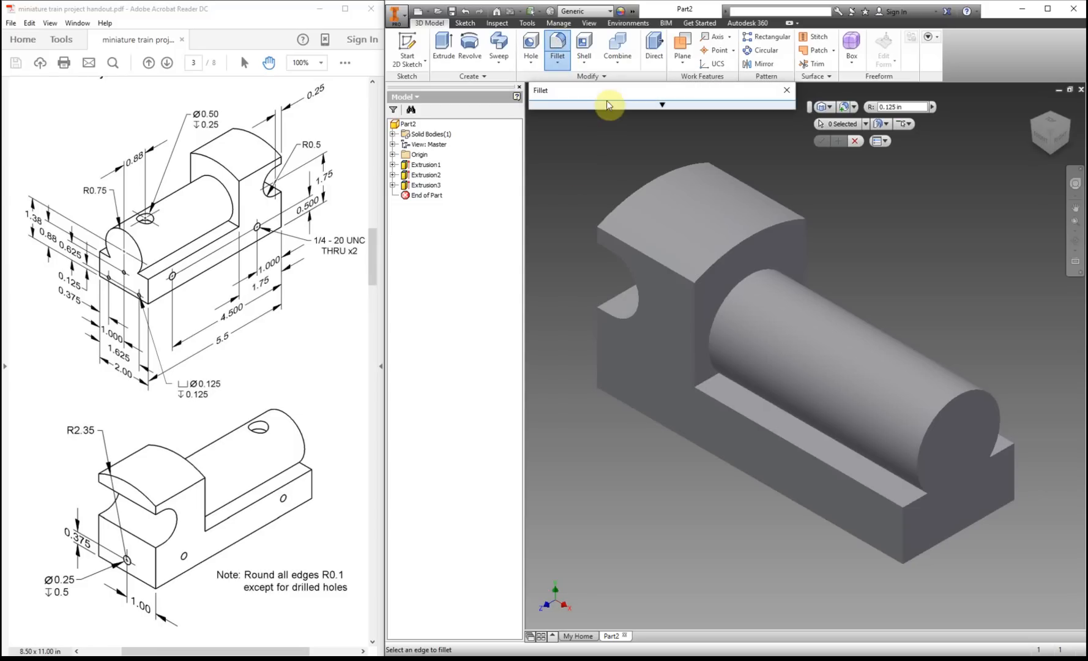
drag(663, 90, 511, 74)
click(555, 190)
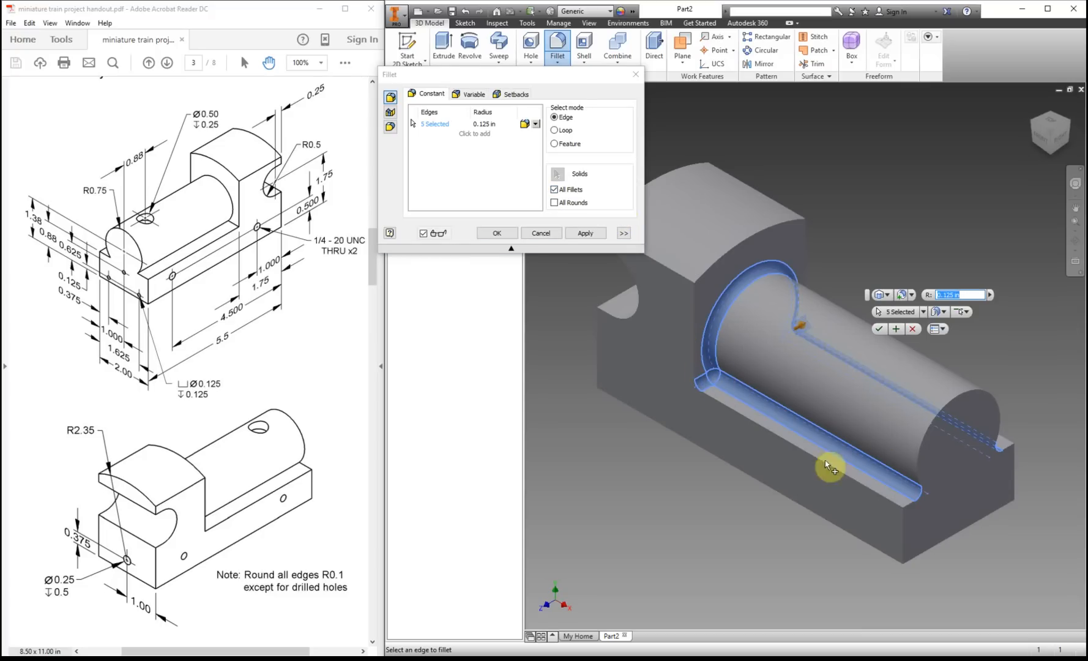
click(554, 190)
click(555, 203)
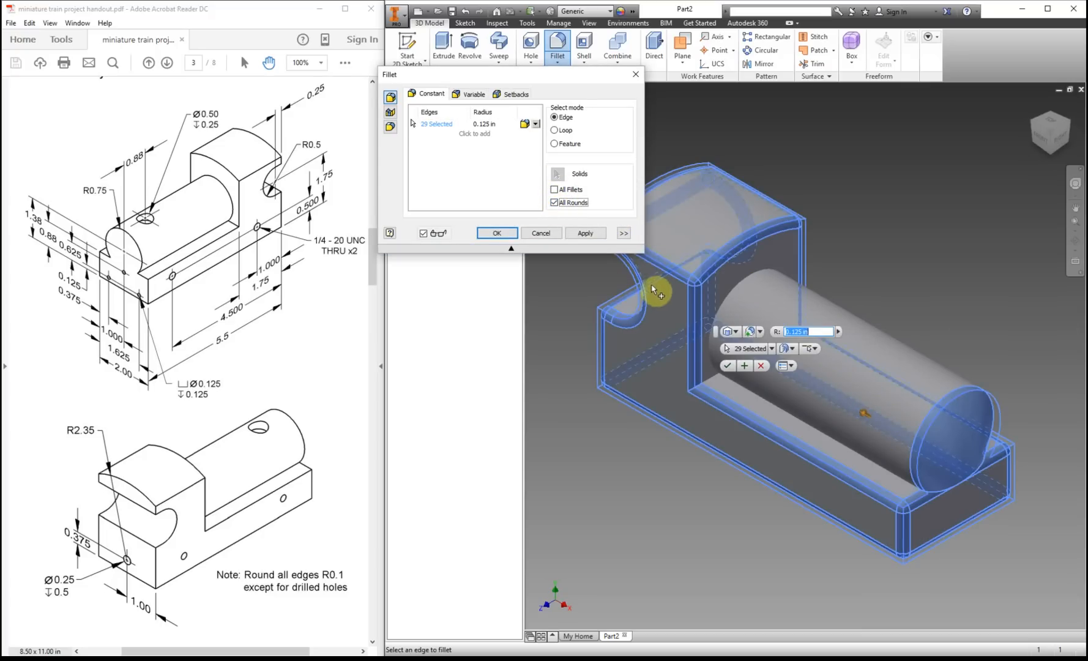
click(555, 202)
click(555, 189)
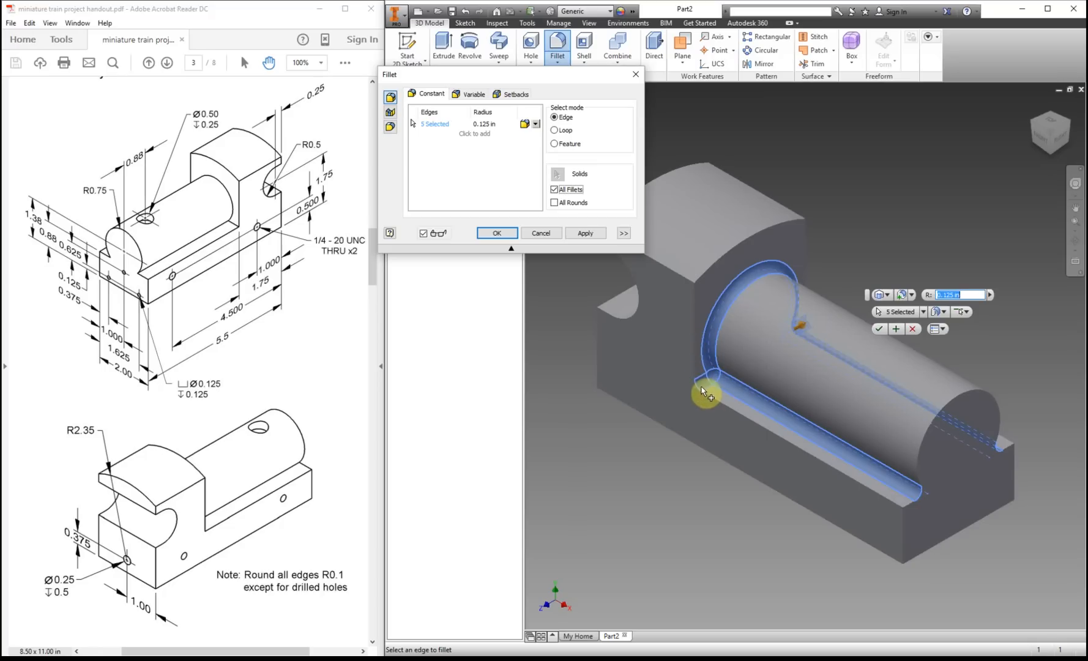
click(554, 190)
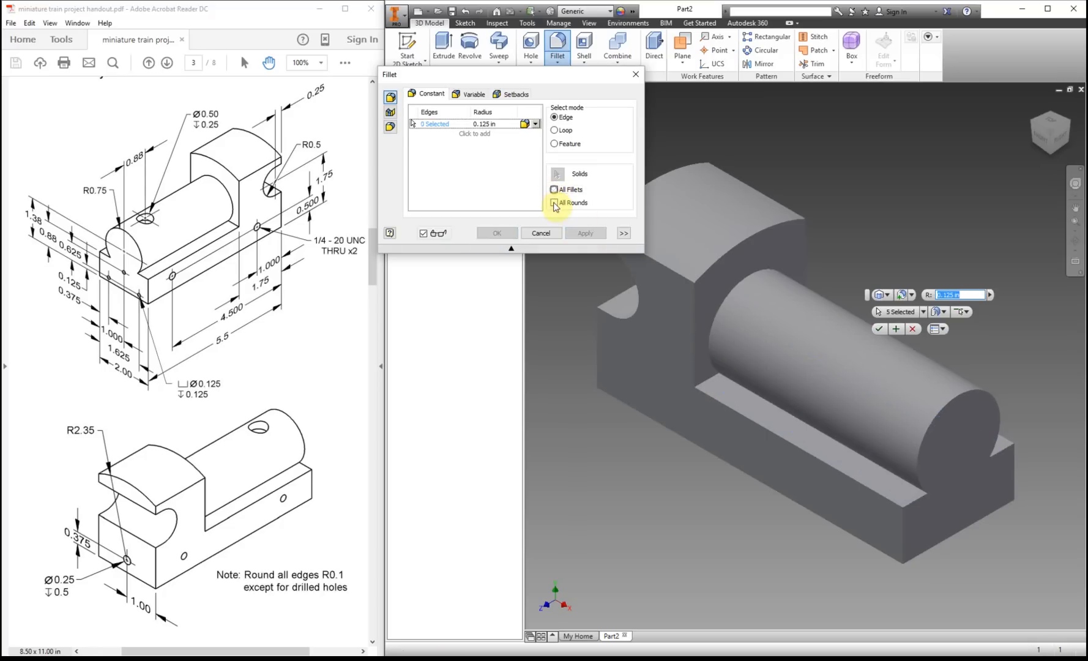
click(555, 204)
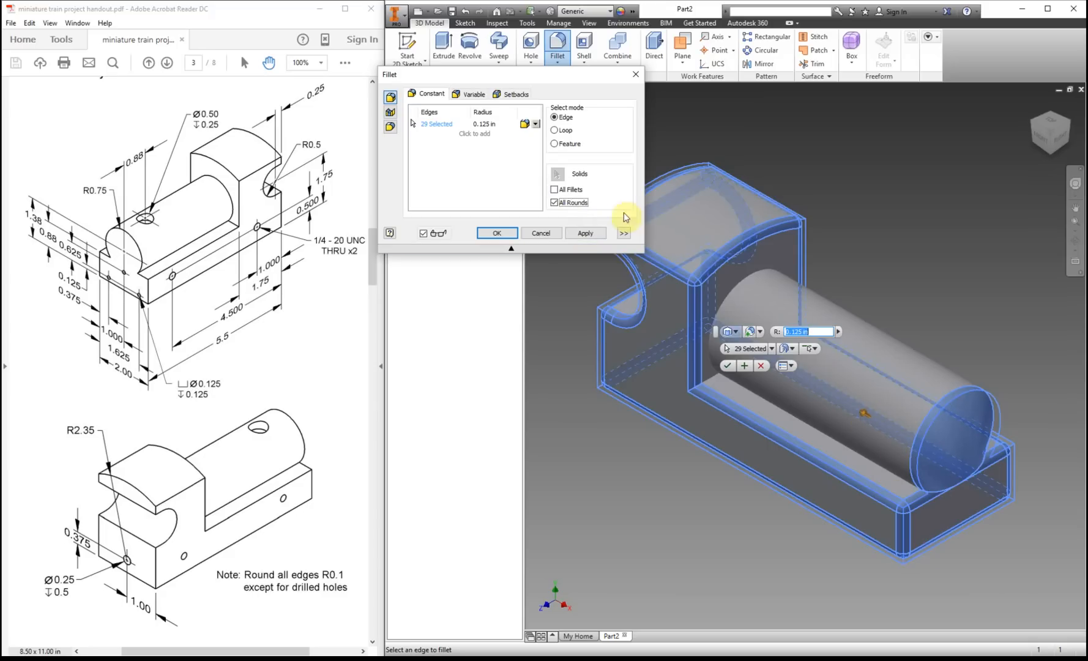
click(555, 189)
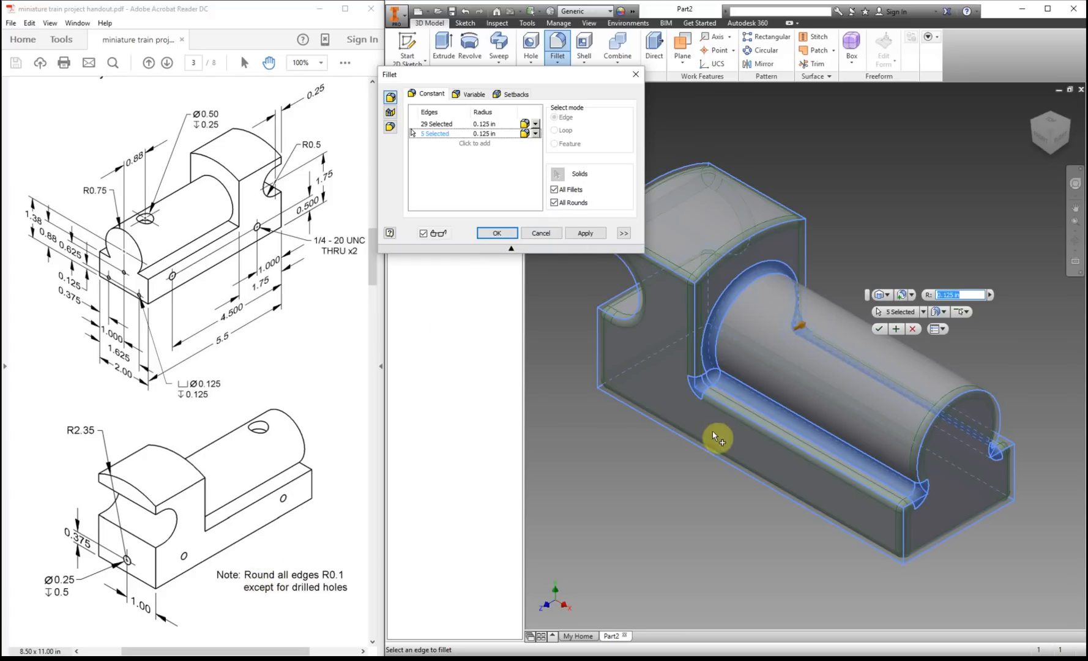
click(558, 189)
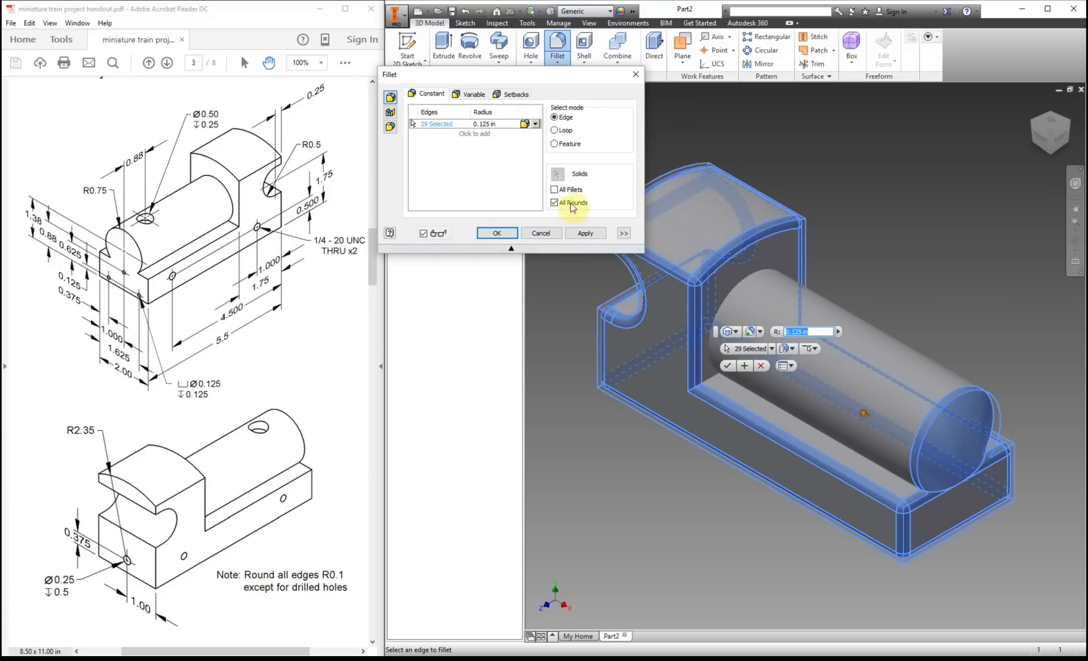
click(555, 190)
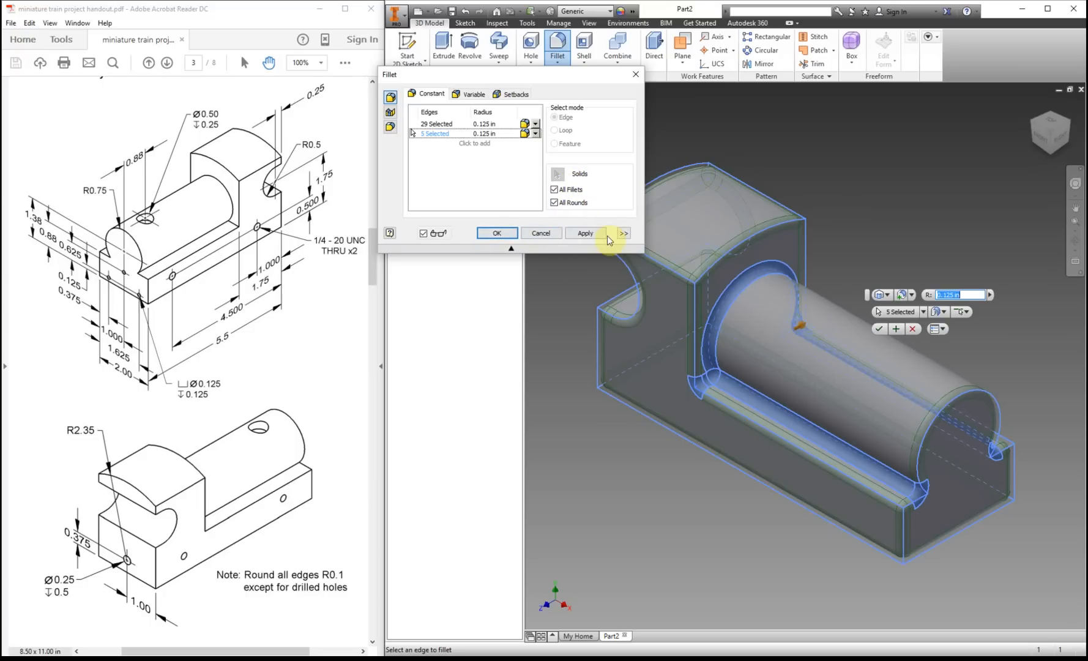
click(584, 234)
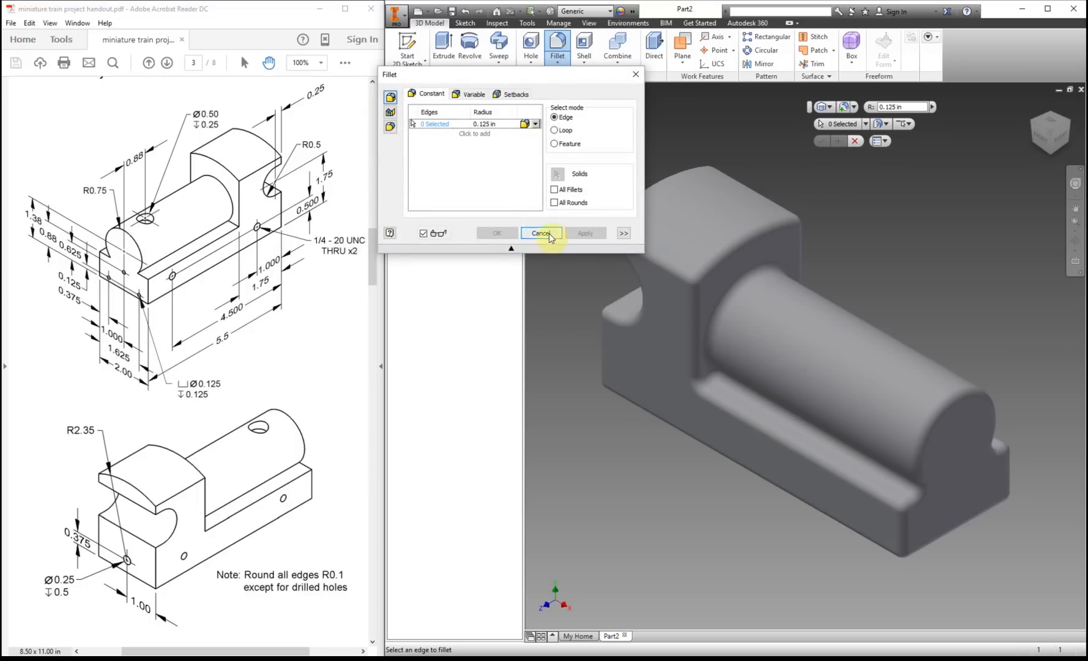
click(636, 74)
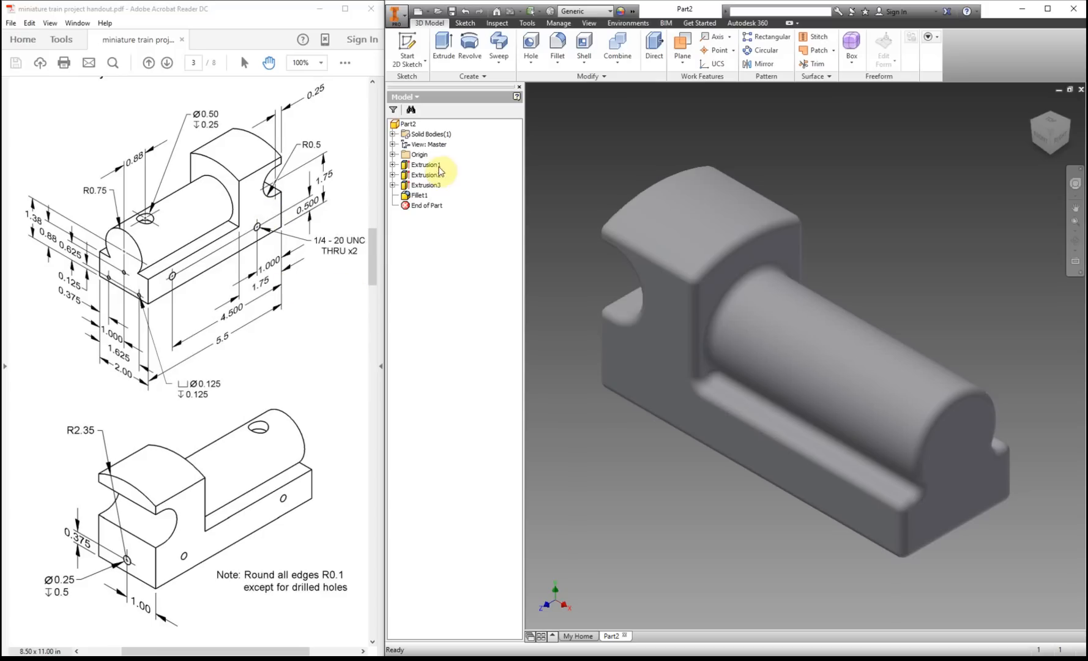
Start a sketch on the body's flat side face and project the base's bottom edge and rear vertical edge
click(406, 44)
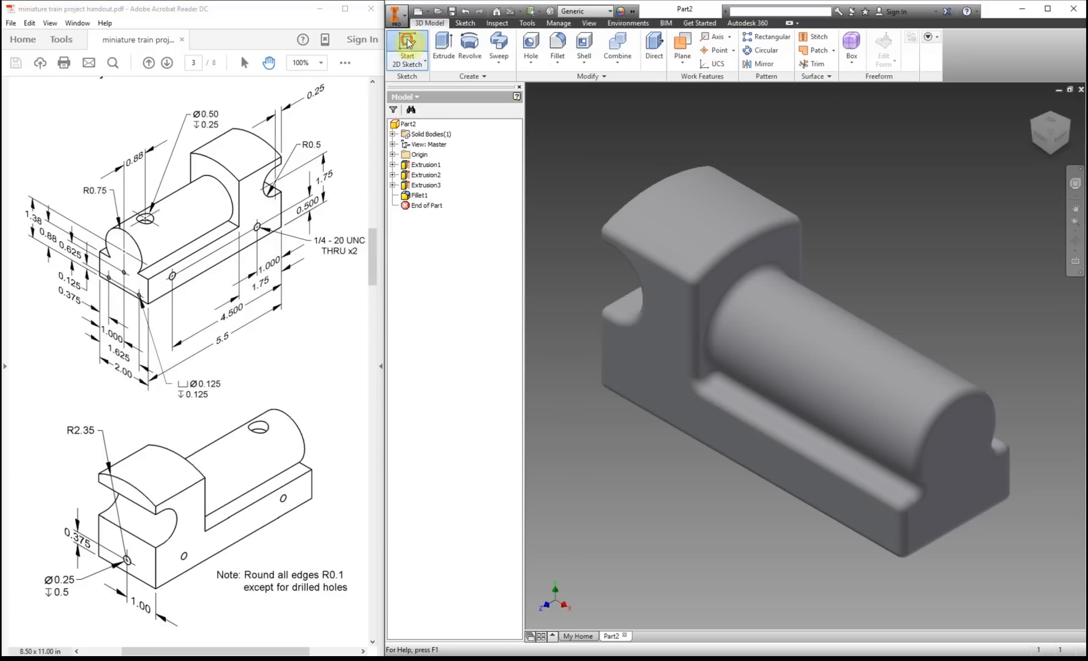
click(634, 376)
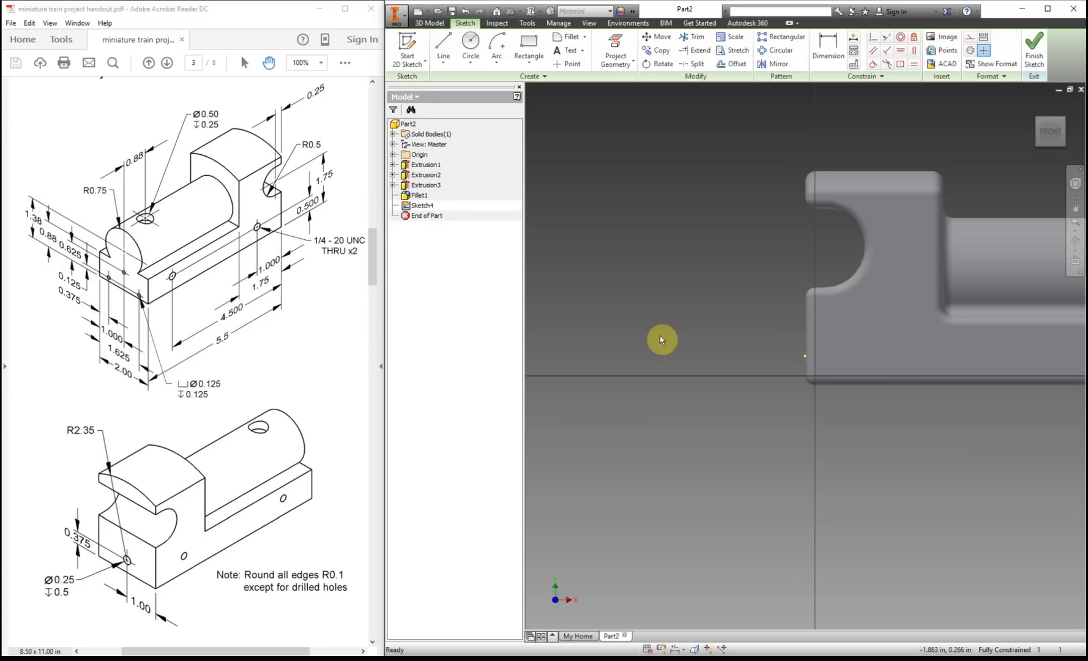
key(Home)
click(624, 43)
click(602, 54)
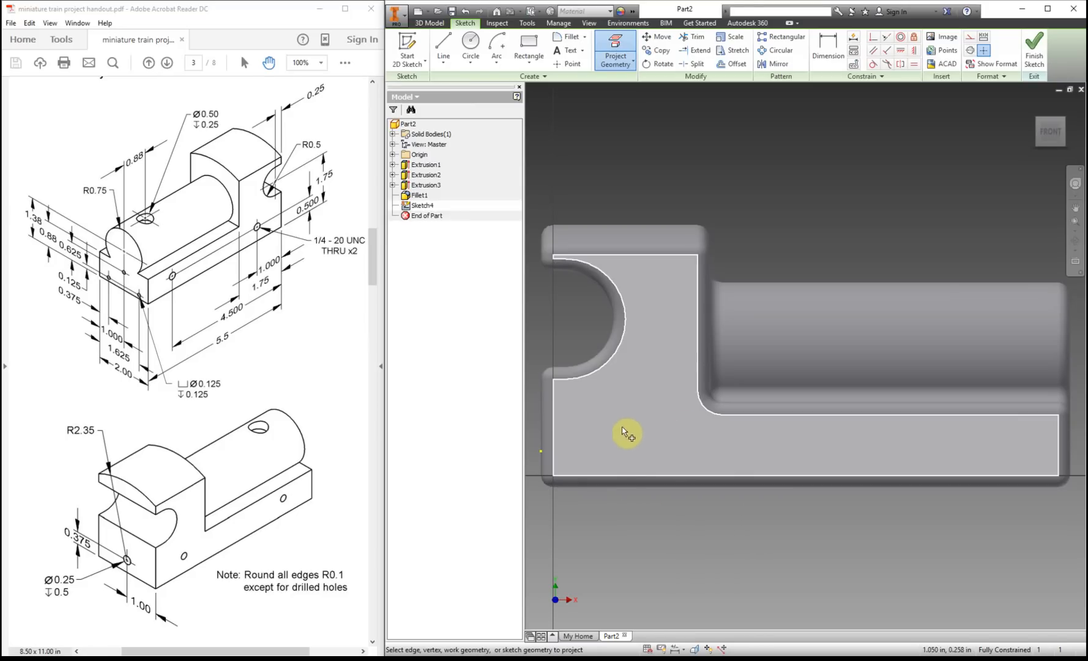
click(708, 488)
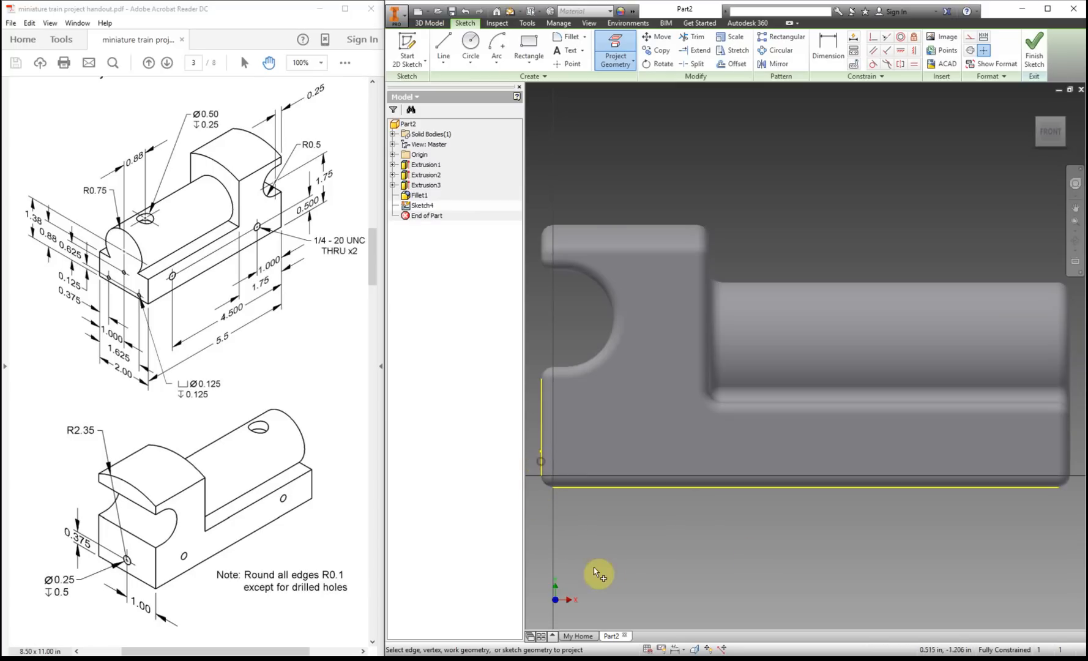
click(544, 465)
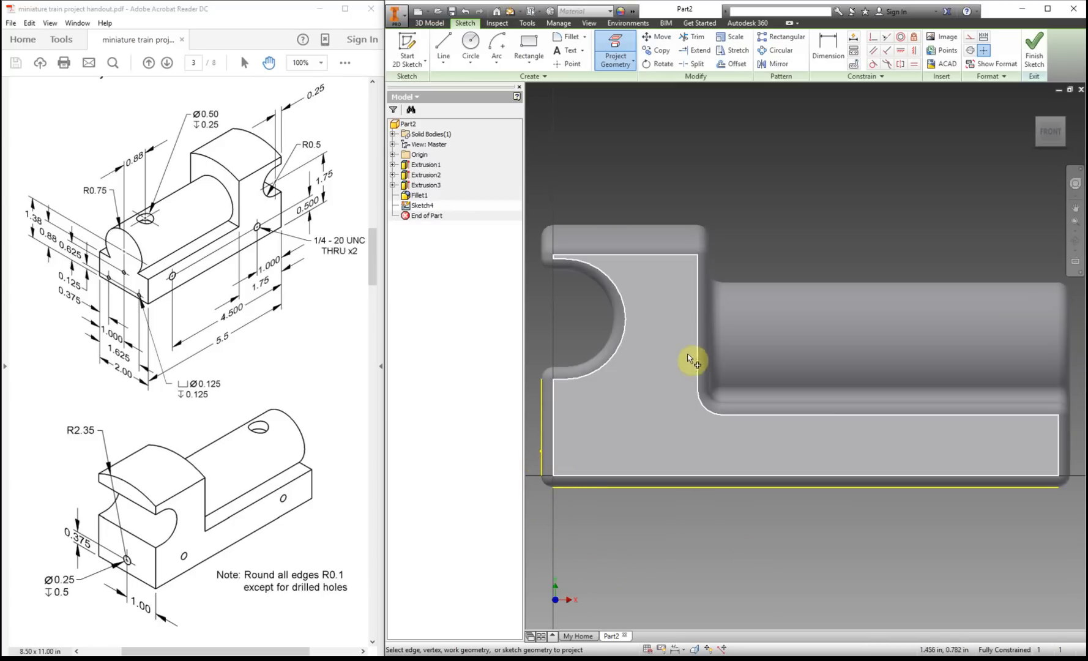
Place two sketch points on the base's side face, about 0.86 in and 4.98 in from the rear edge
click(569, 64)
click(622, 437)
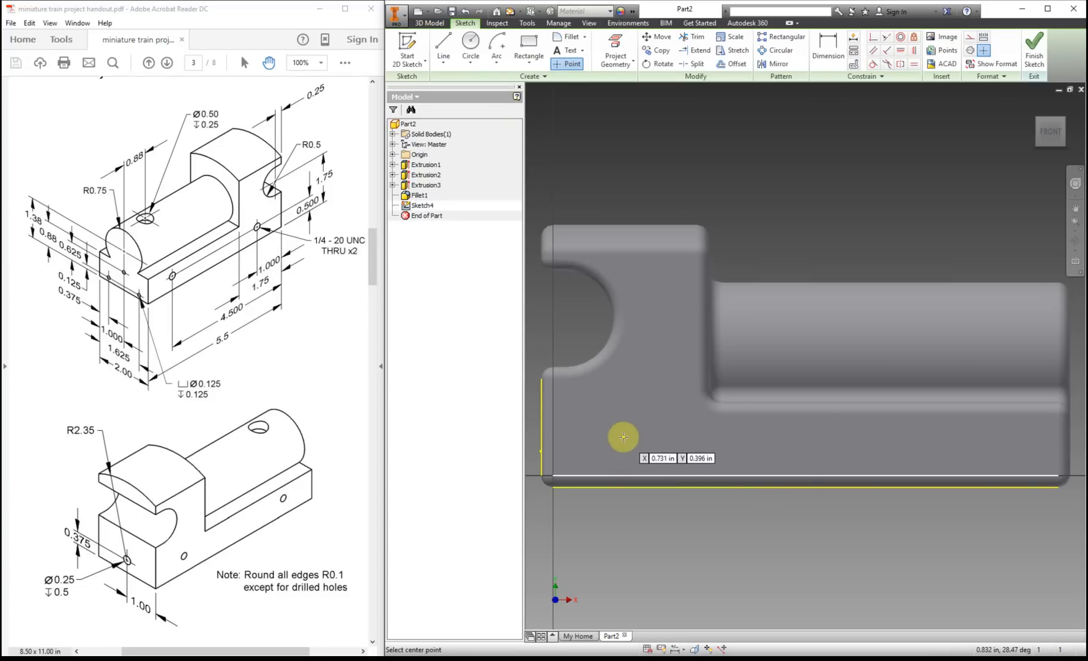
click(1019, 451)
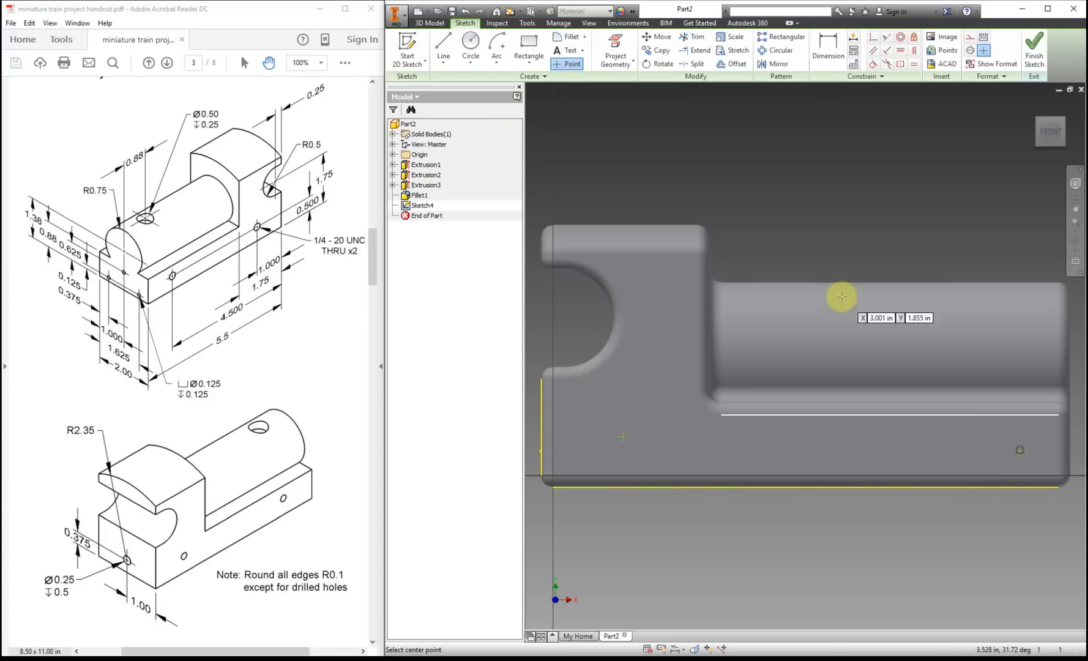
Dimension the two points horizontally from the projected rear edge, the near one at 1 in and the far one at 4.5 in
click(828, 49)
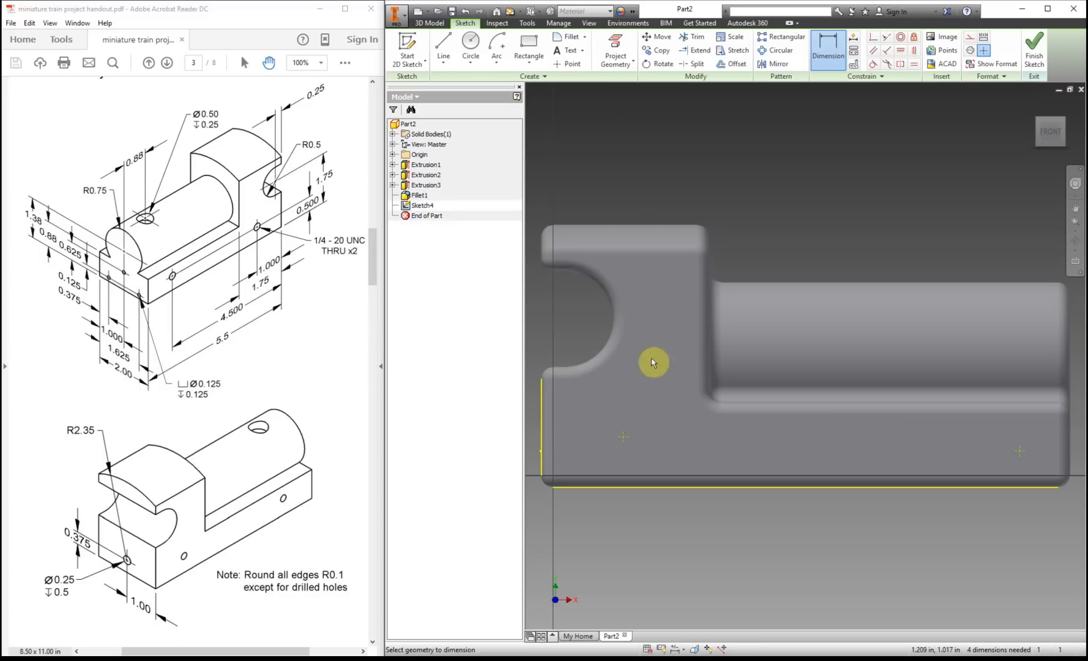
click(542, 466)
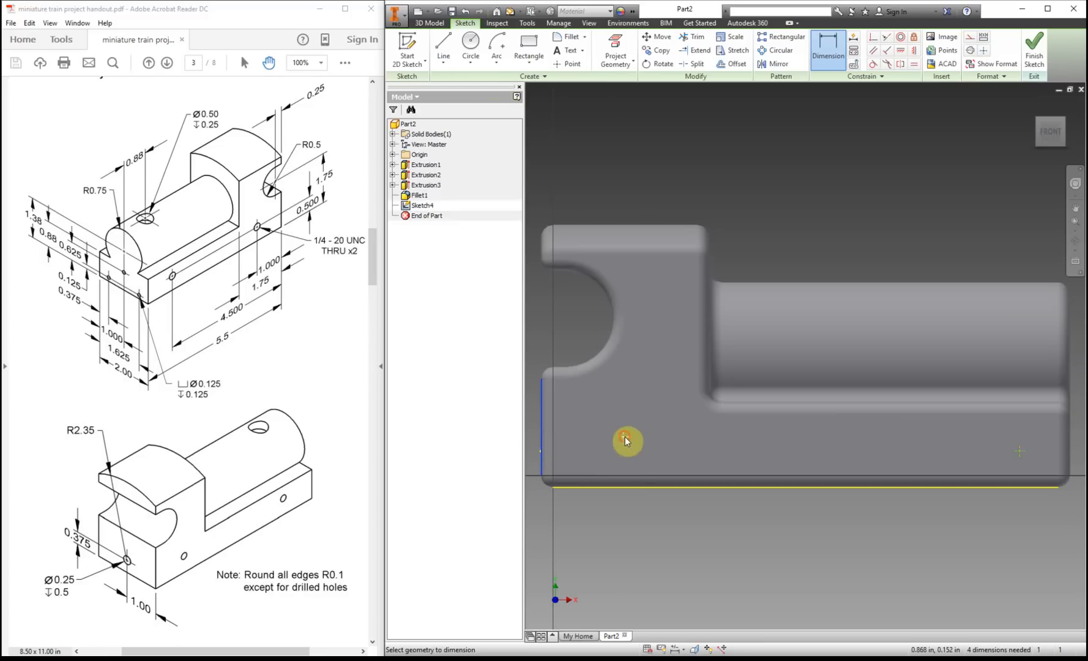
click(625, 436)
click(595, 533)
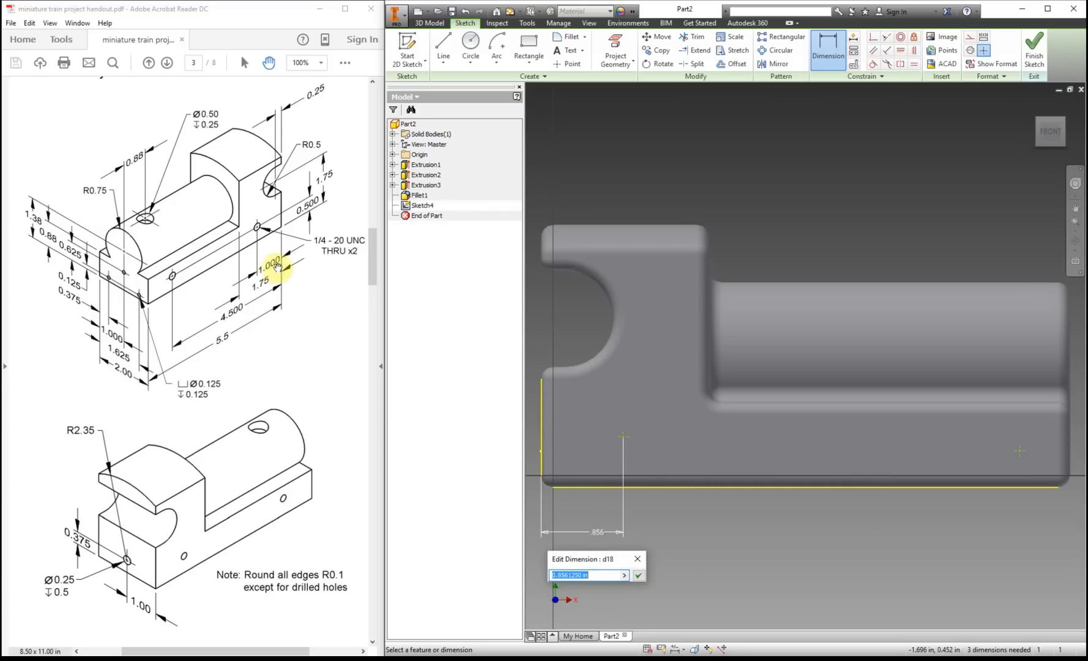
text(1)
key(Return)
click(540, 462)
click(1020, 450)
click(836, 566)
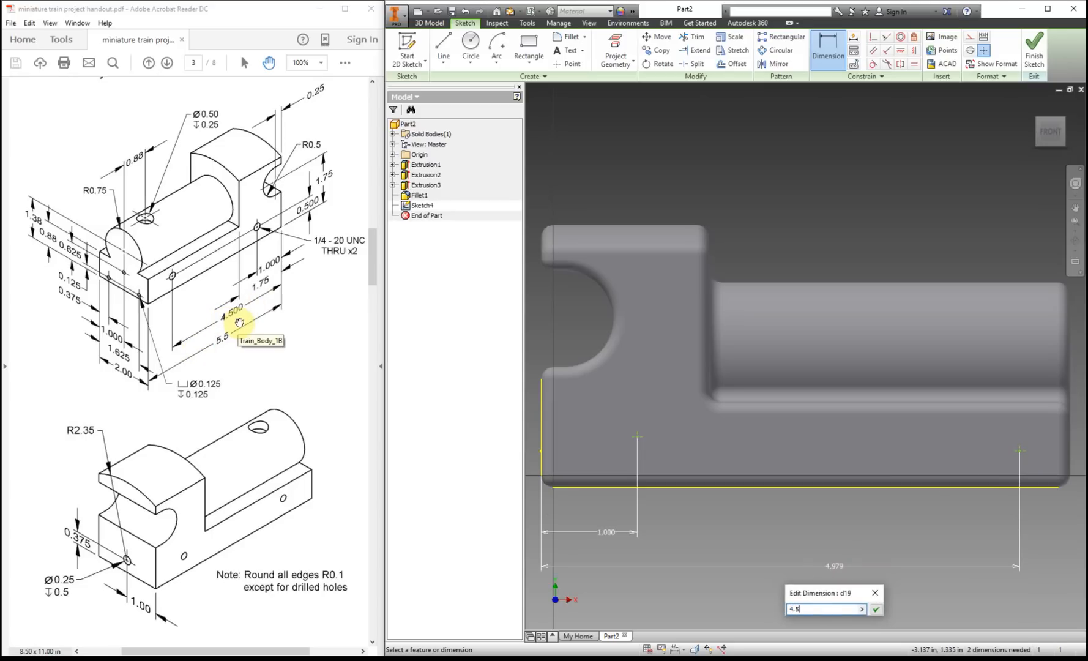
key(Return)
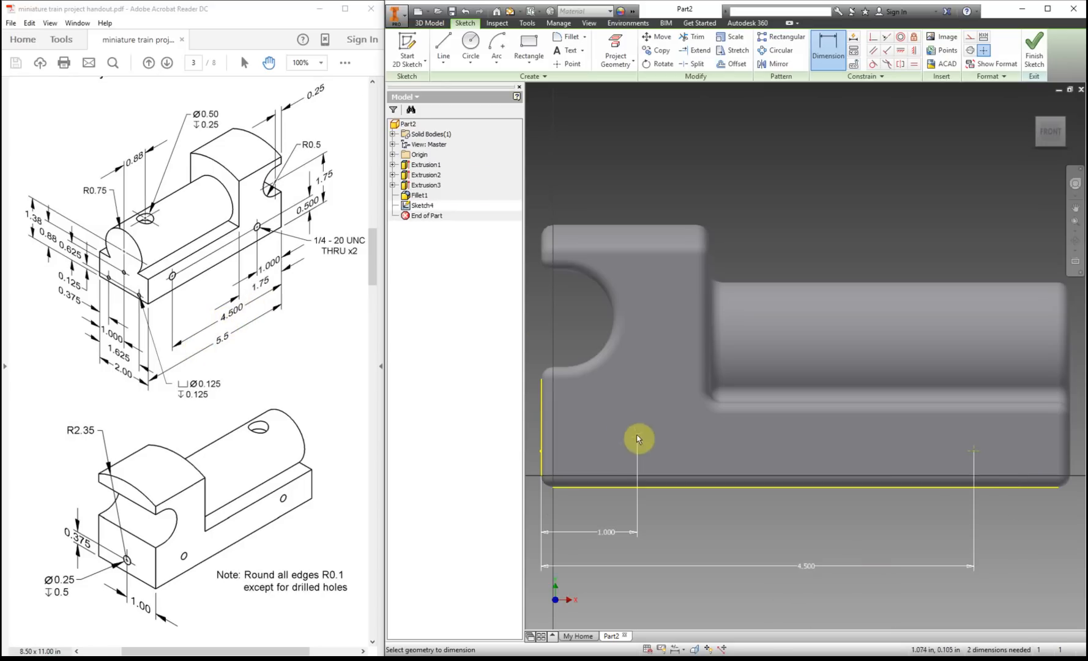
Dimension the sketch point nearest the rear edge at 0.5 in above the projected bottom edge
click(637, 437)
click(653, 487)
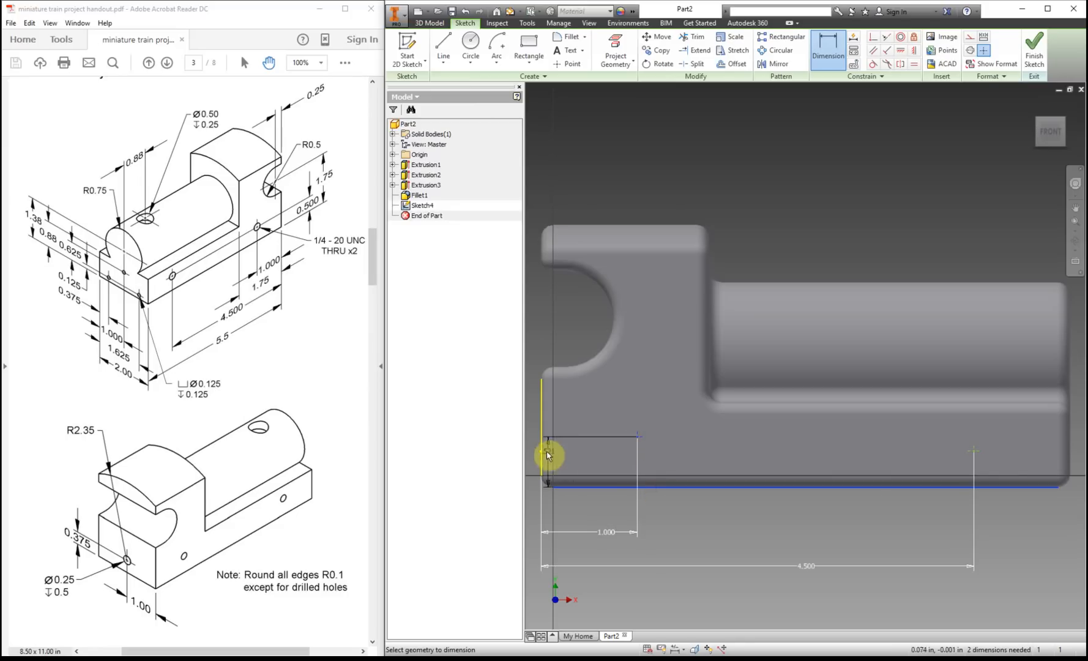
click(597, 454)
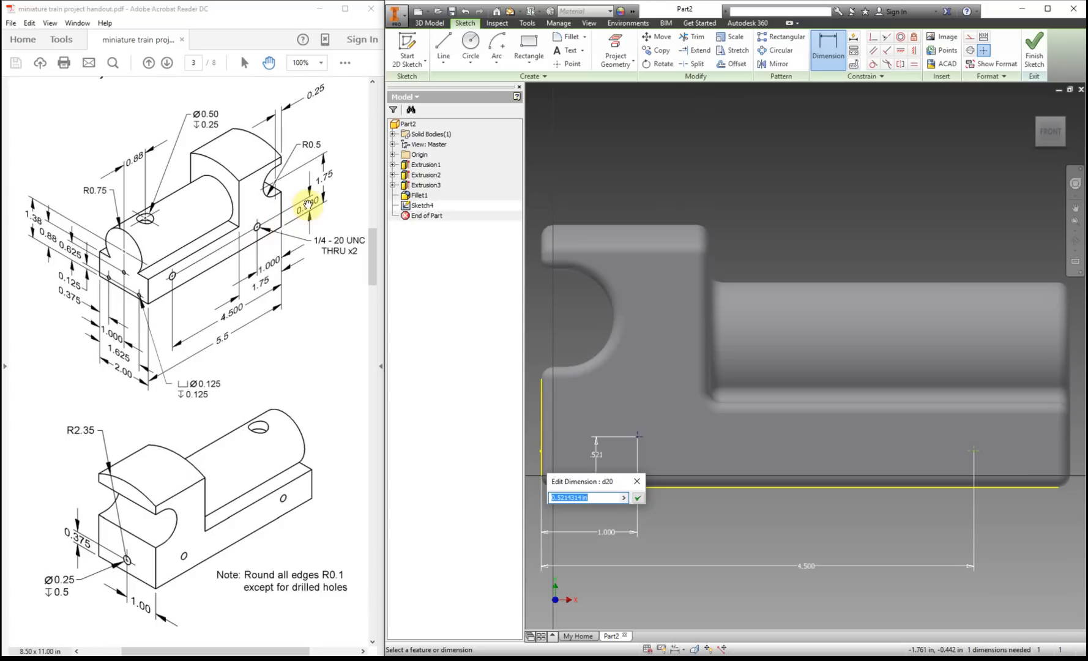
text(0.5)
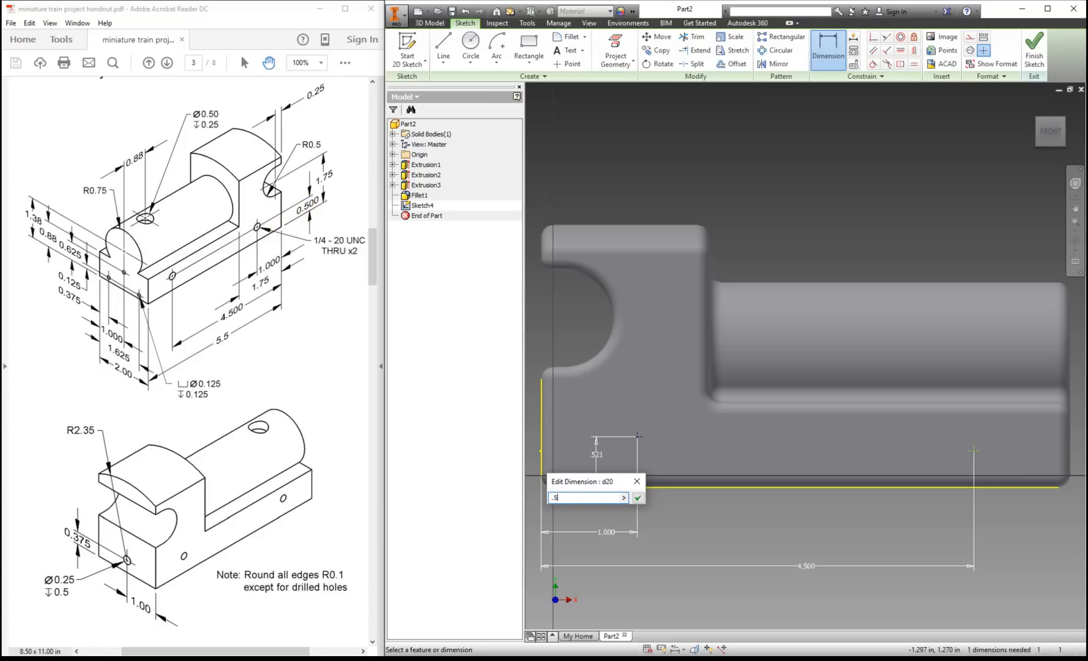
key(Return)
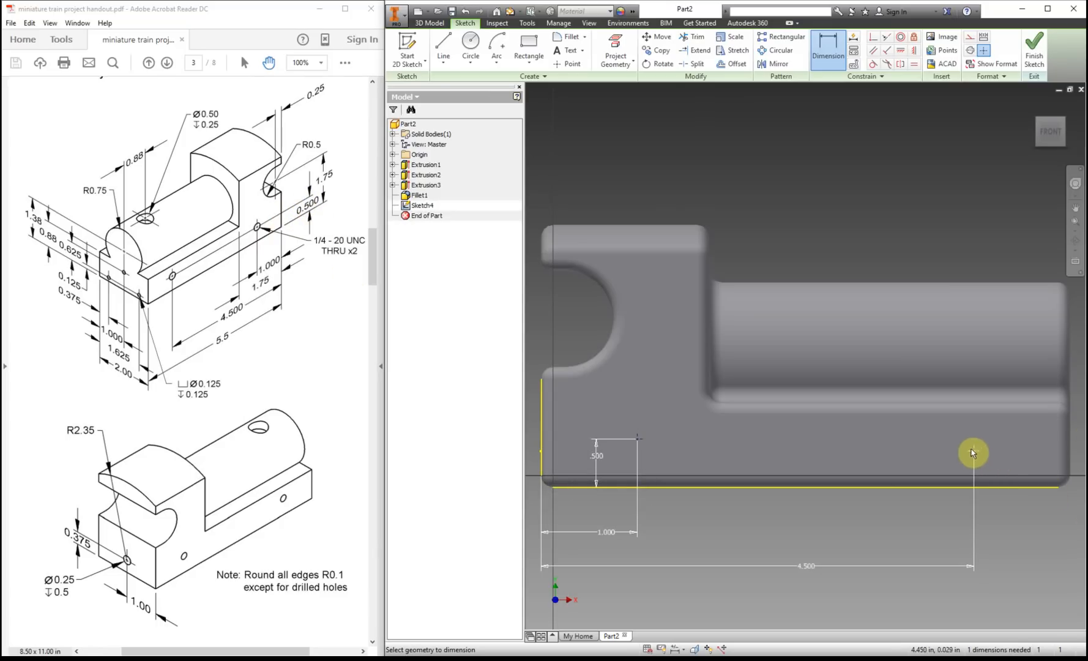
Dimension the far sketch point at 0.5 in above the projected bottom edge and finish the sketch
click(971, 488)
click(938, 456)
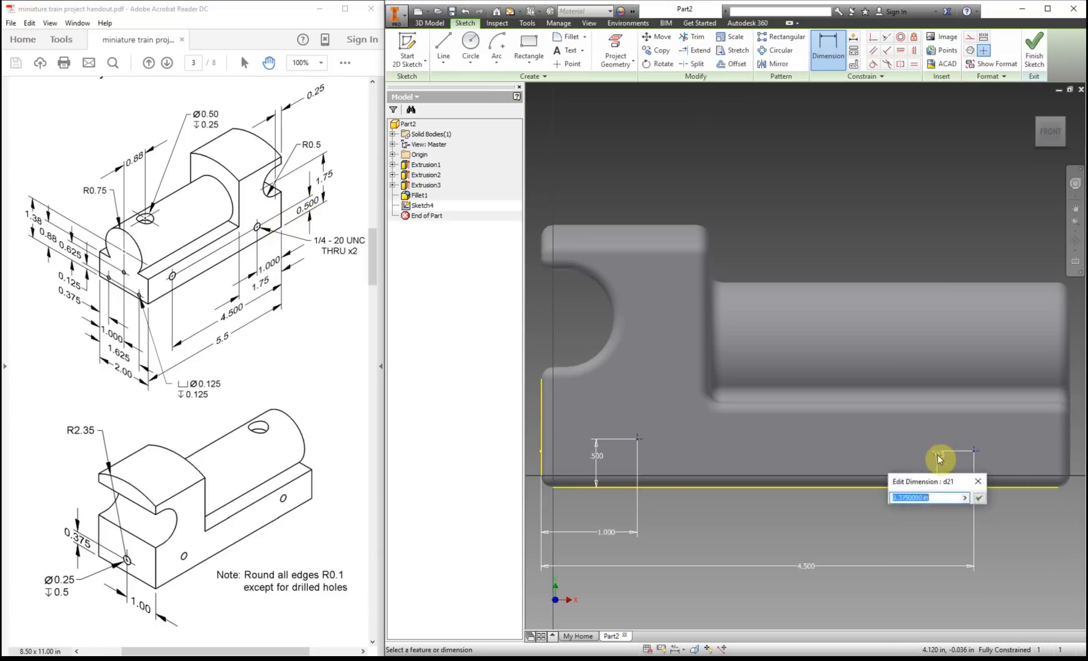
text(0.5)
key(Return)
click(1034, 50)
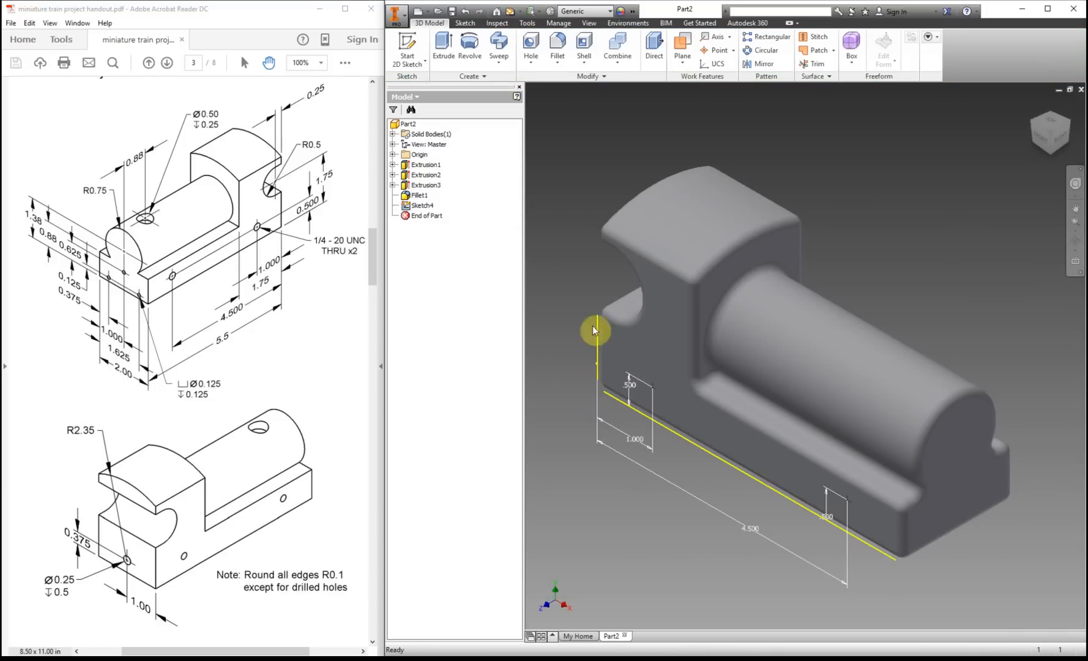
Create Through All tapped holes at both sketch points with ANSI Unified 1/4-20 UNC full-depth threads
click(529, 46)
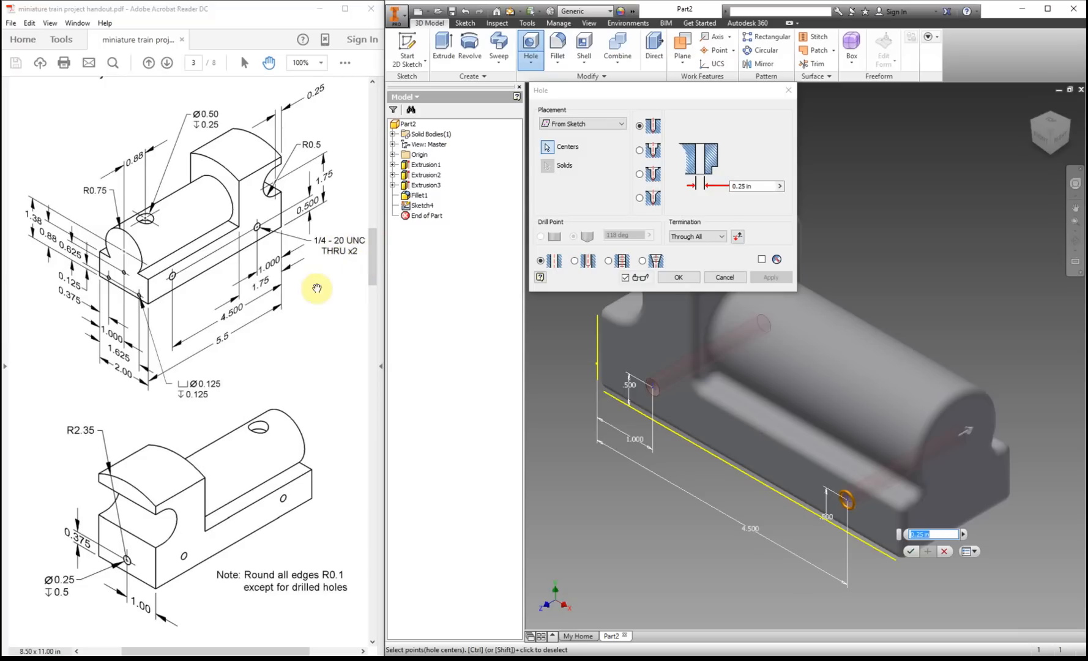
click(609, 262)
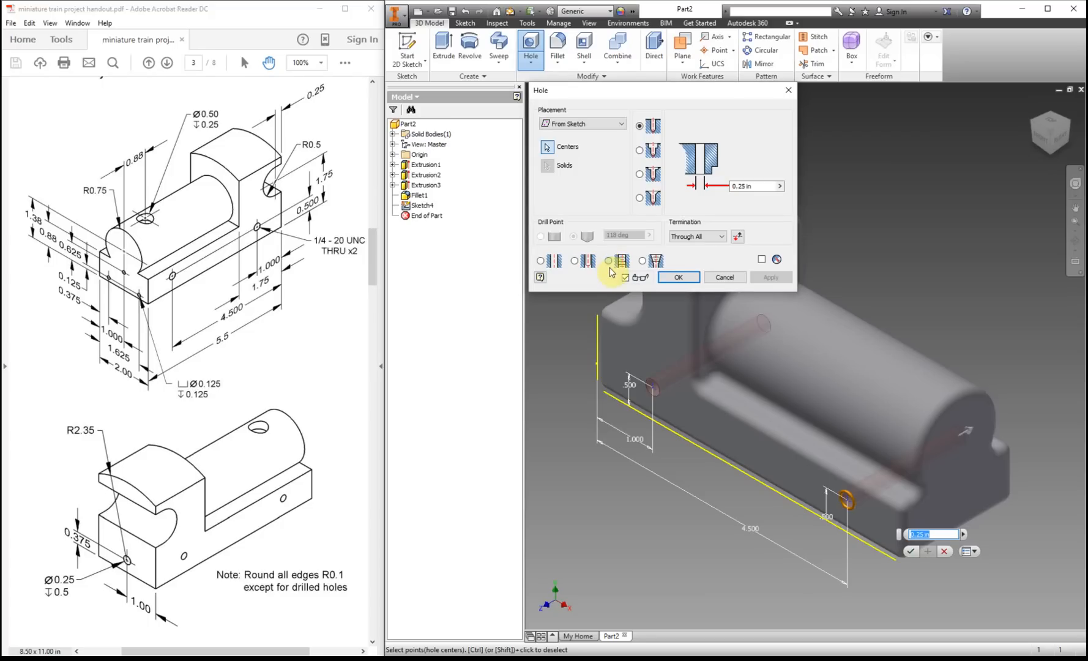
click(608, 262)
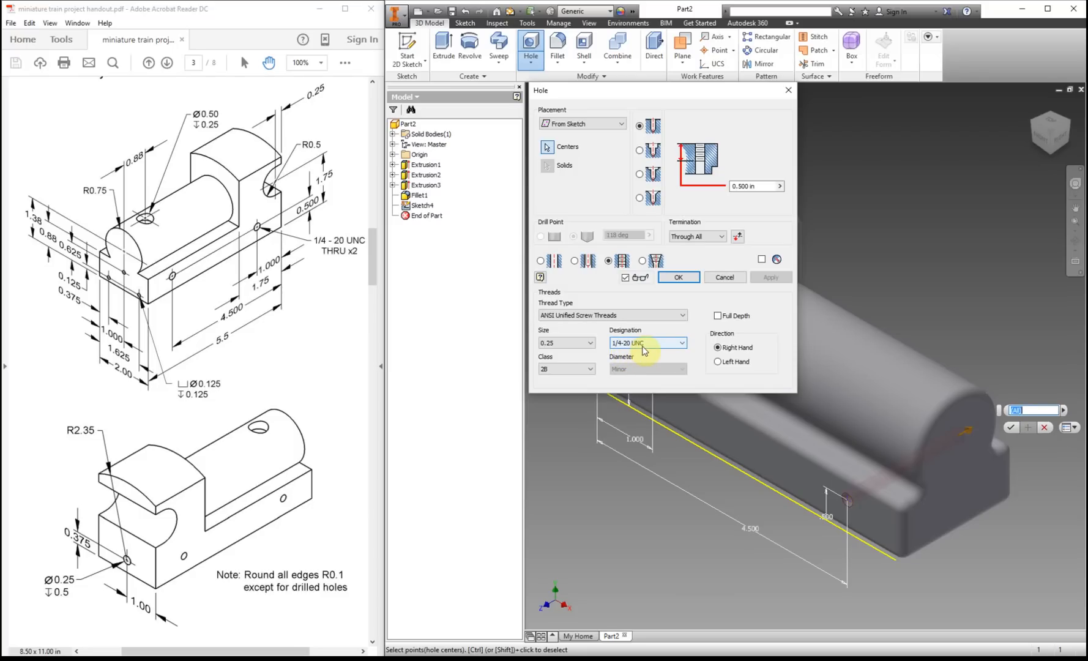
click(717, 316)
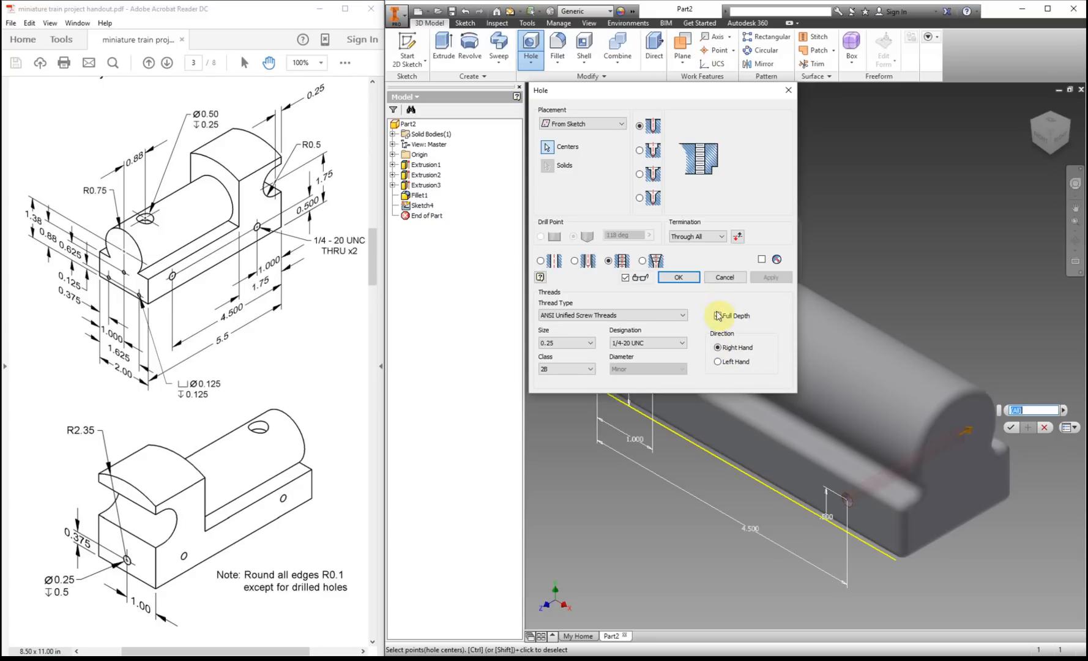
click(719, 317)
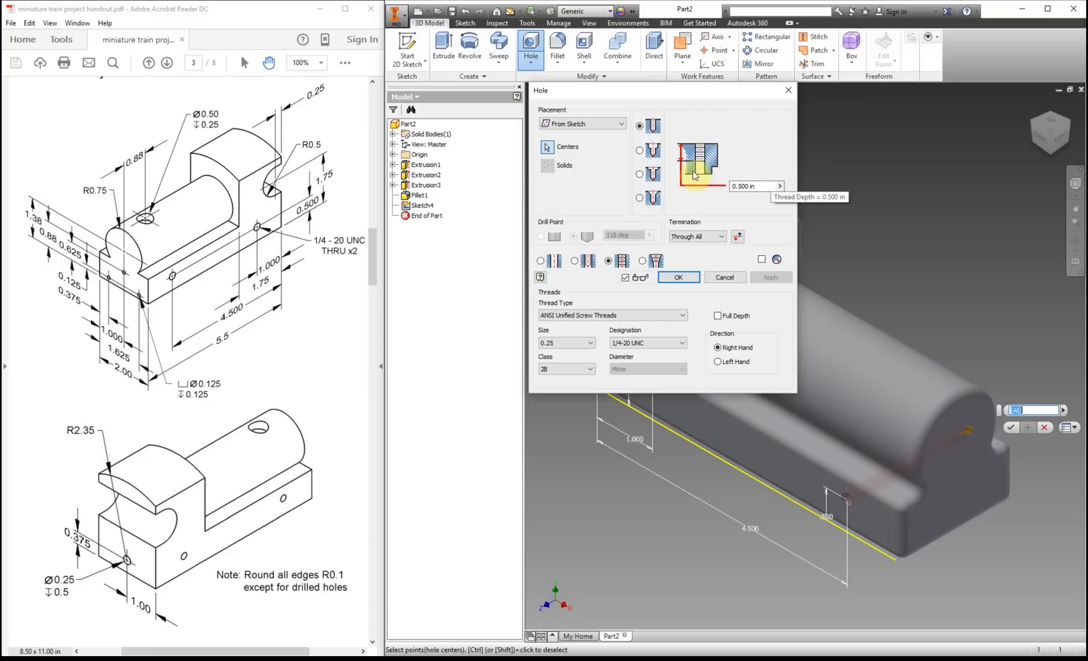
click(718, 316)
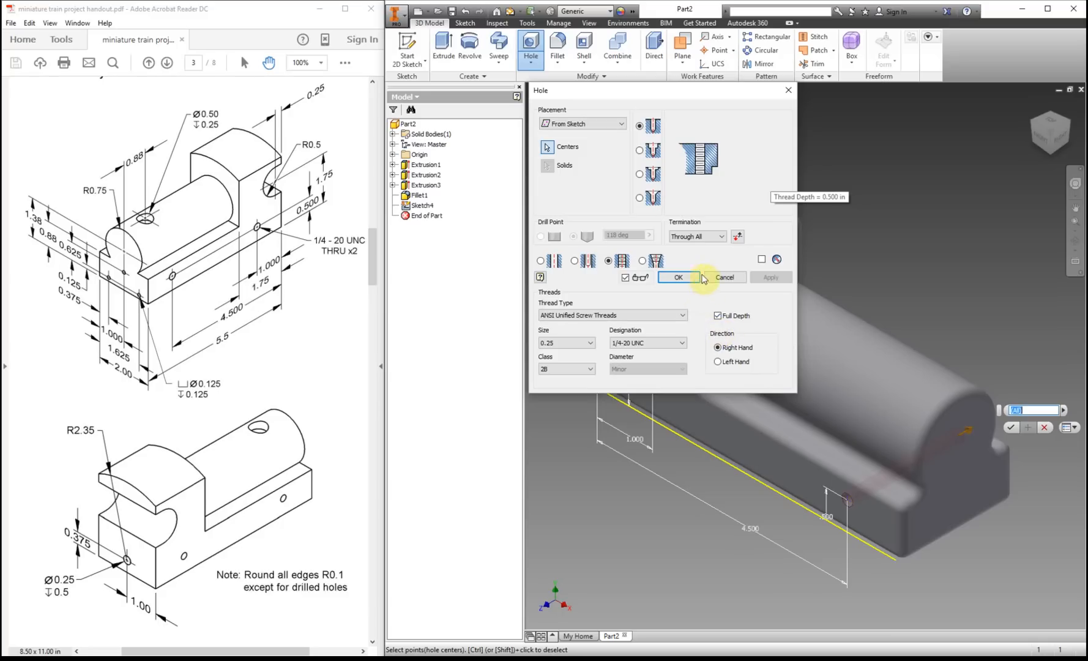
click(679, 278)
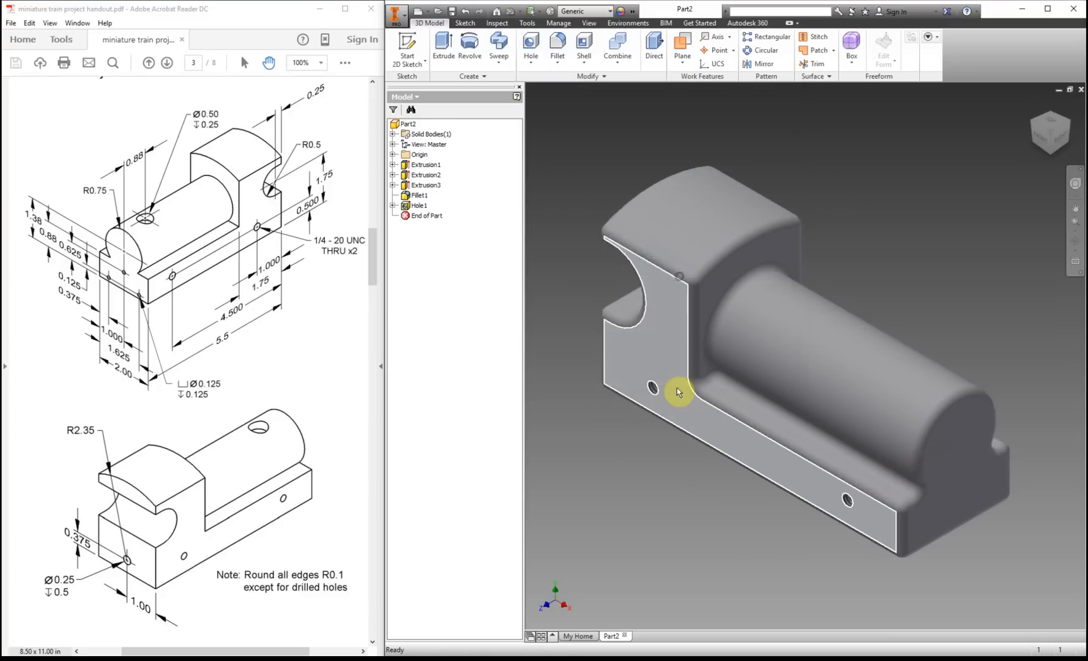
Start a sketch on the train's flat front end face and project the base's bottom edge and one vertical side edge
click(1072, 125)
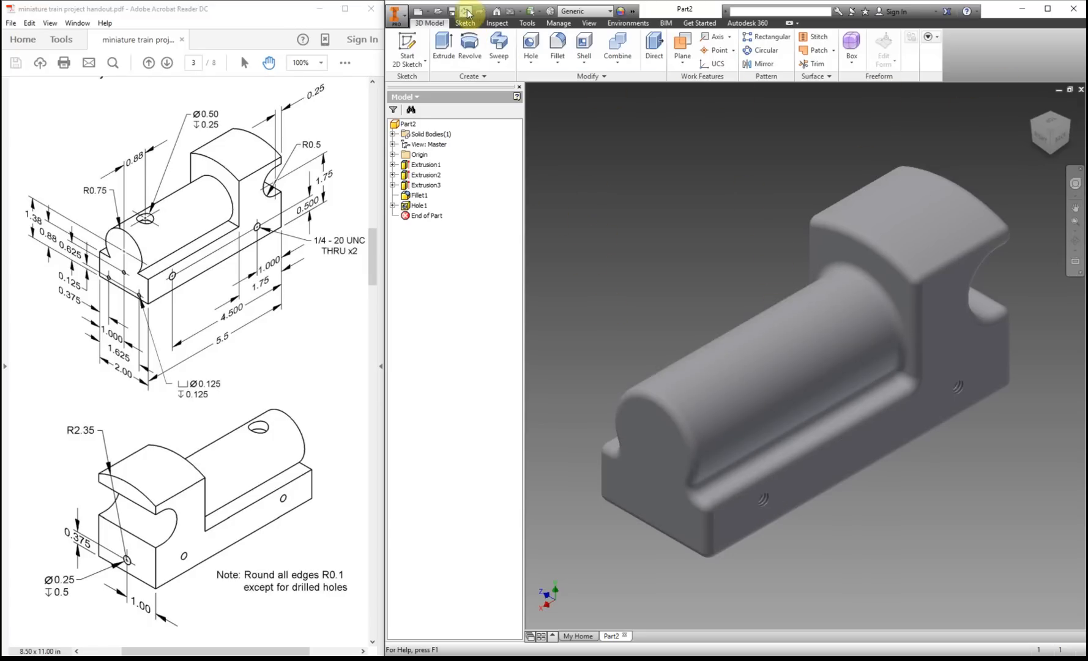
click(1033, 109)
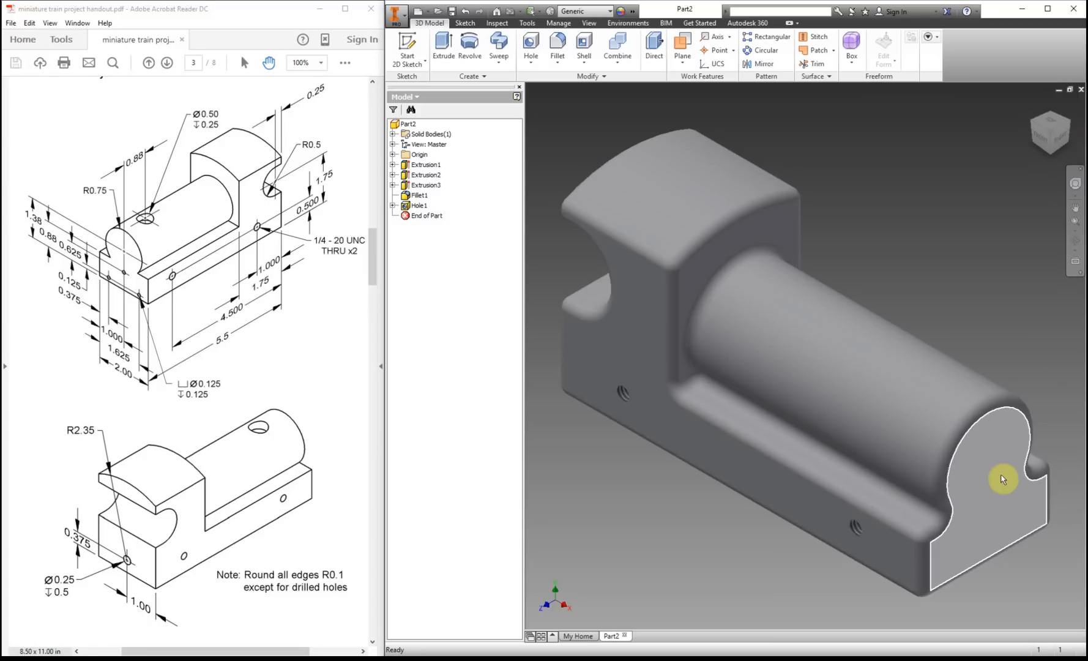
click(407, 49)
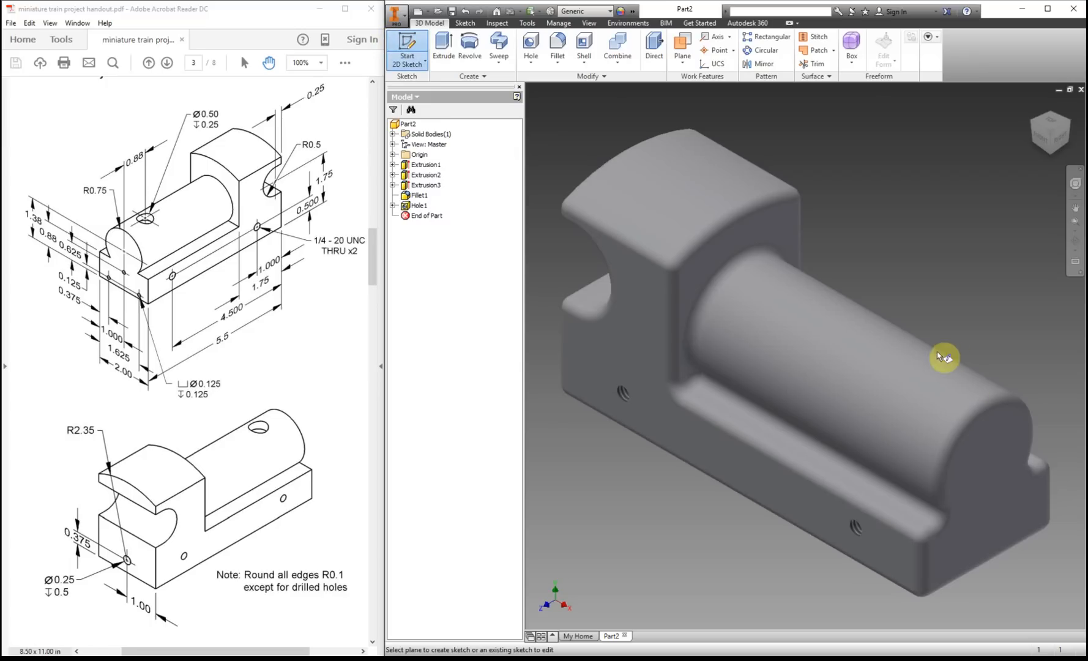
click(1003, 468)
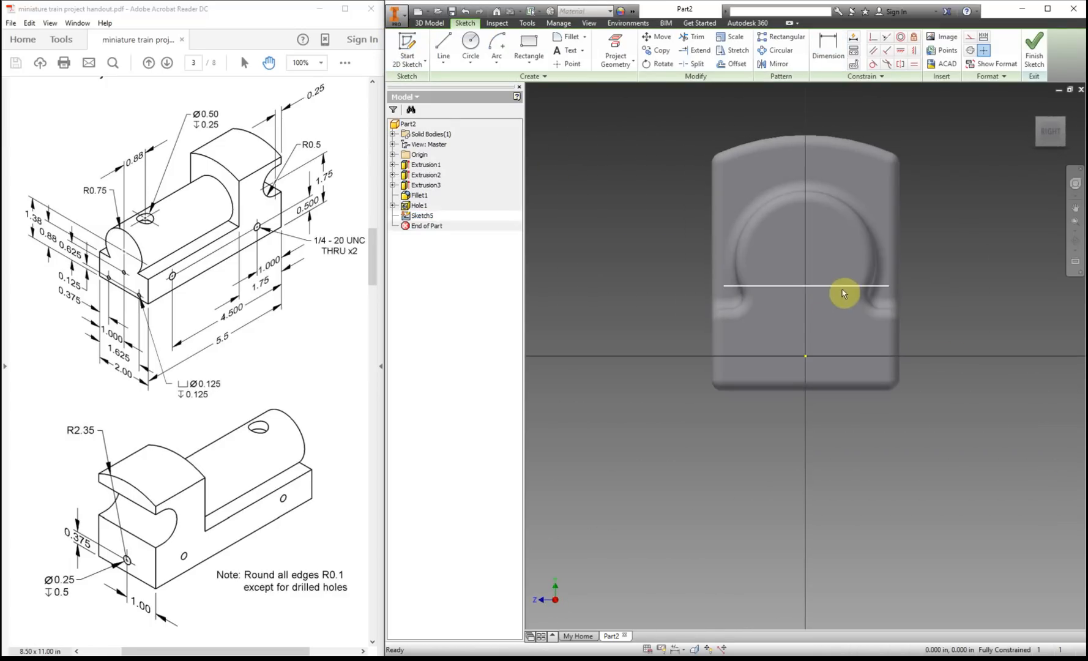
click(611, 49)
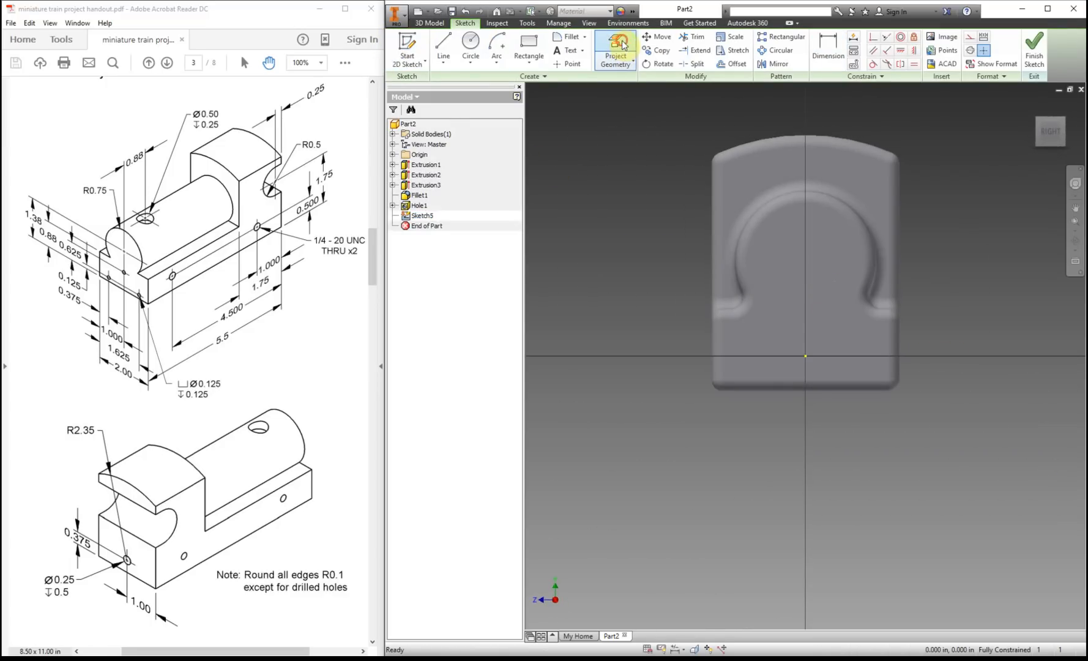
click(773, 391)
click(713, 338)
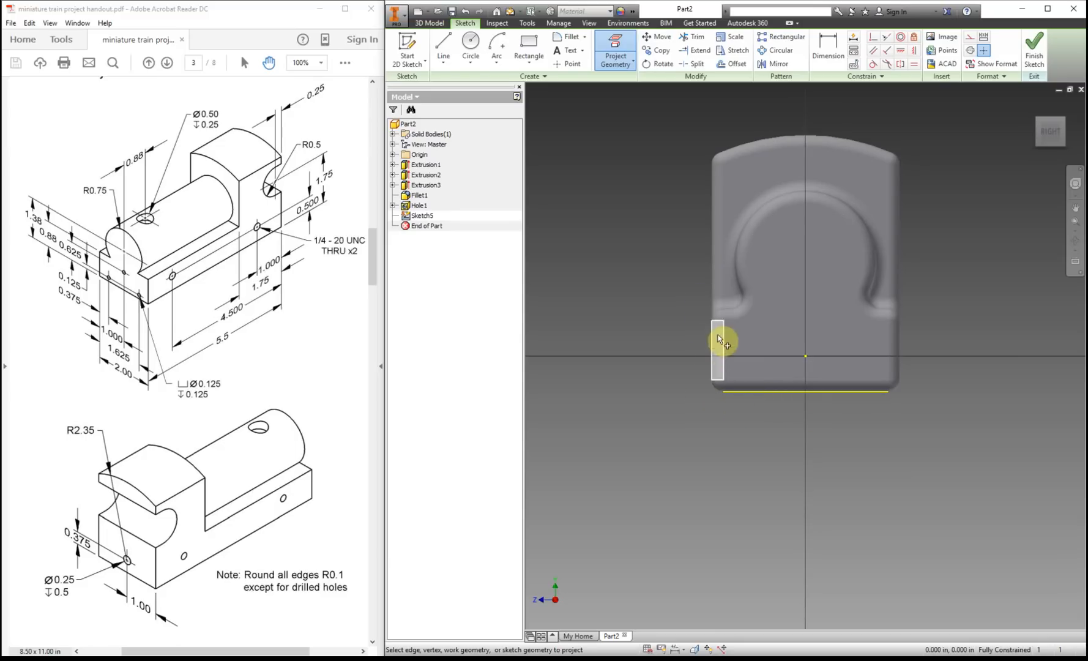
right_click(607, 231)
click(642, 243)
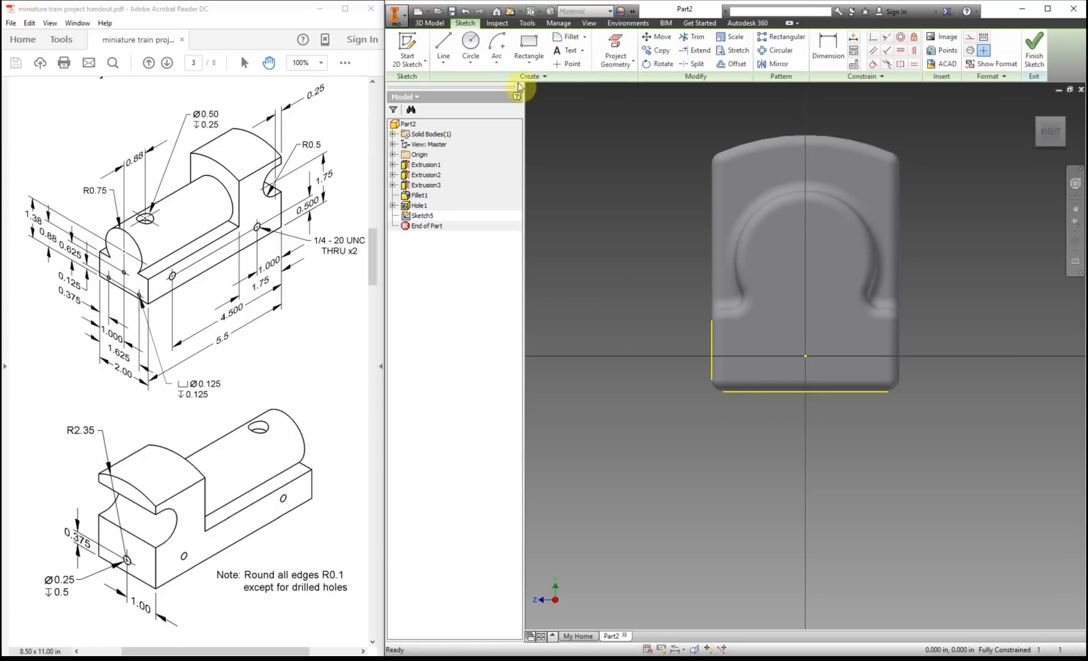
Place two level points low on the front face, about 0.36 in and 1.61 in from the projected side edge, and one higher on the centerline
click(567, 64)
click(744, 370)
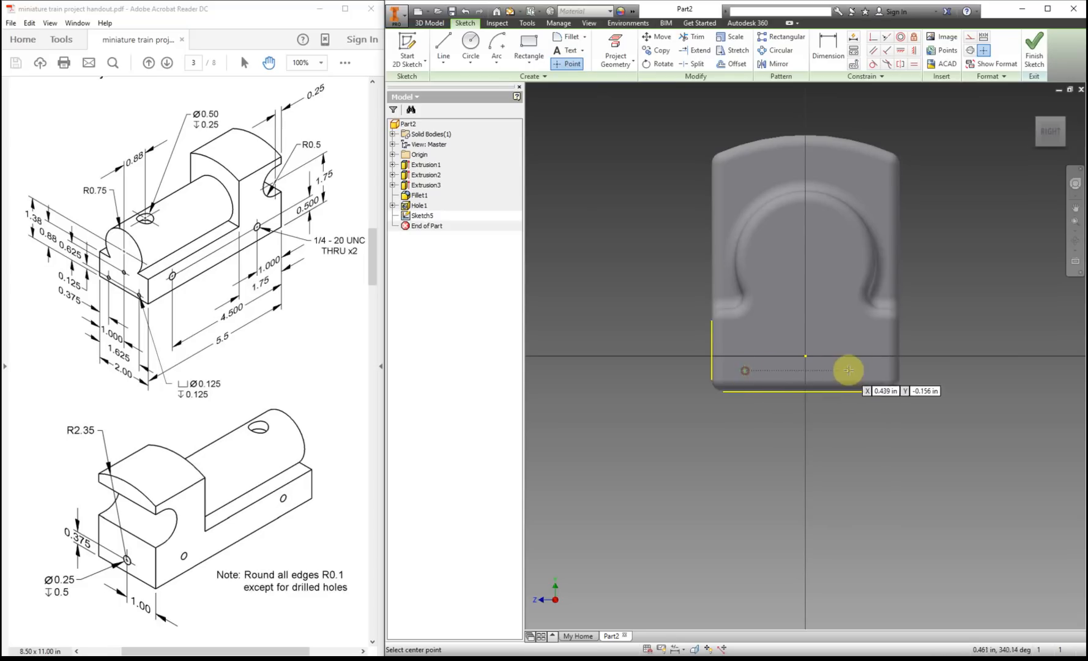
click(863, 370)
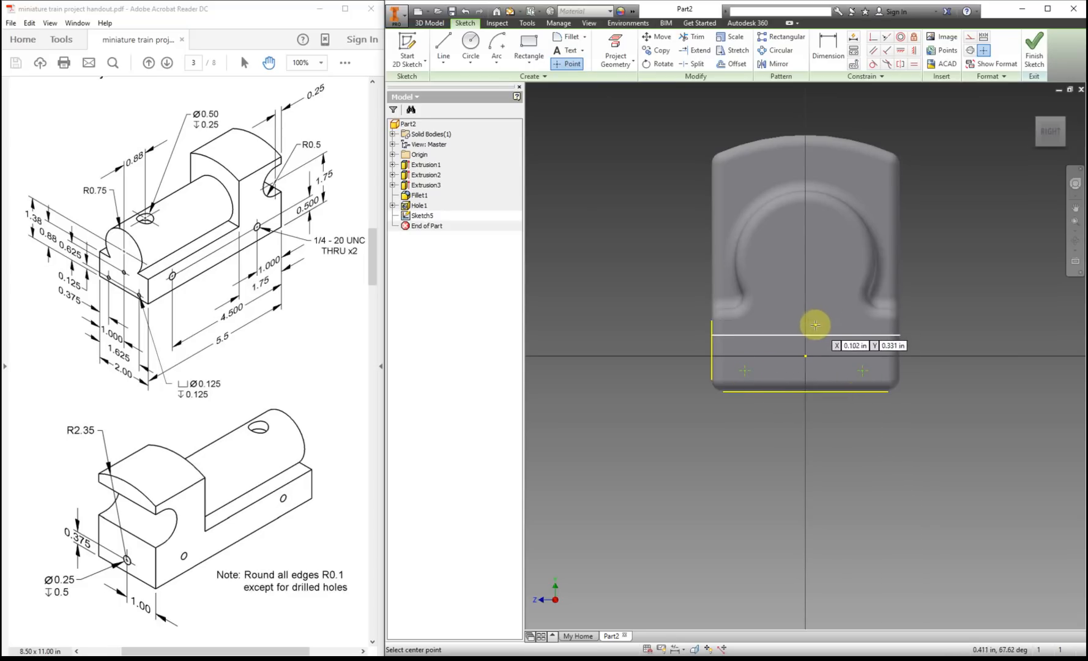
click(805, 325)
Dimension the lower point nearest the projected side edge at 0.375 in horizontally from that edge
click(831, 37)
click(711, 375)
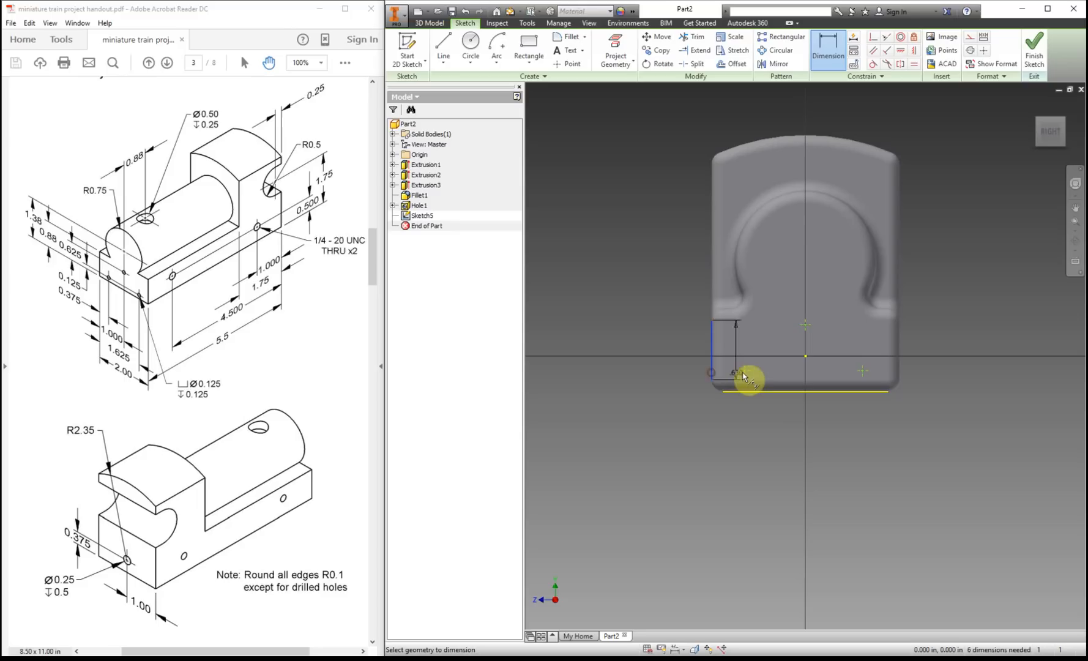
click(745, 371)
click(738, 432)
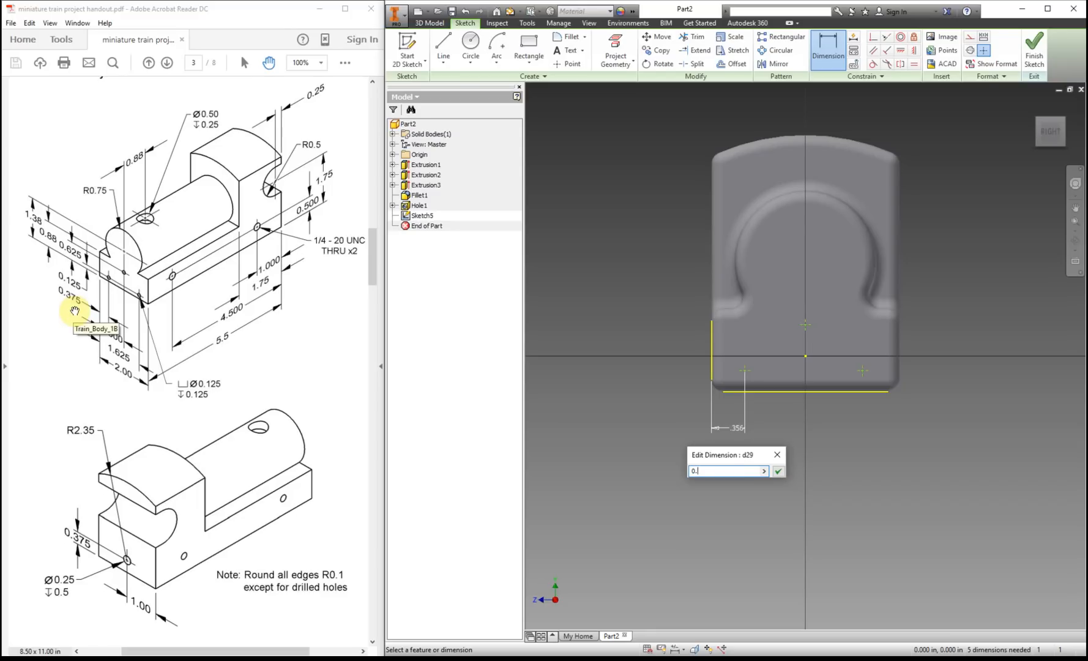
key(Return)
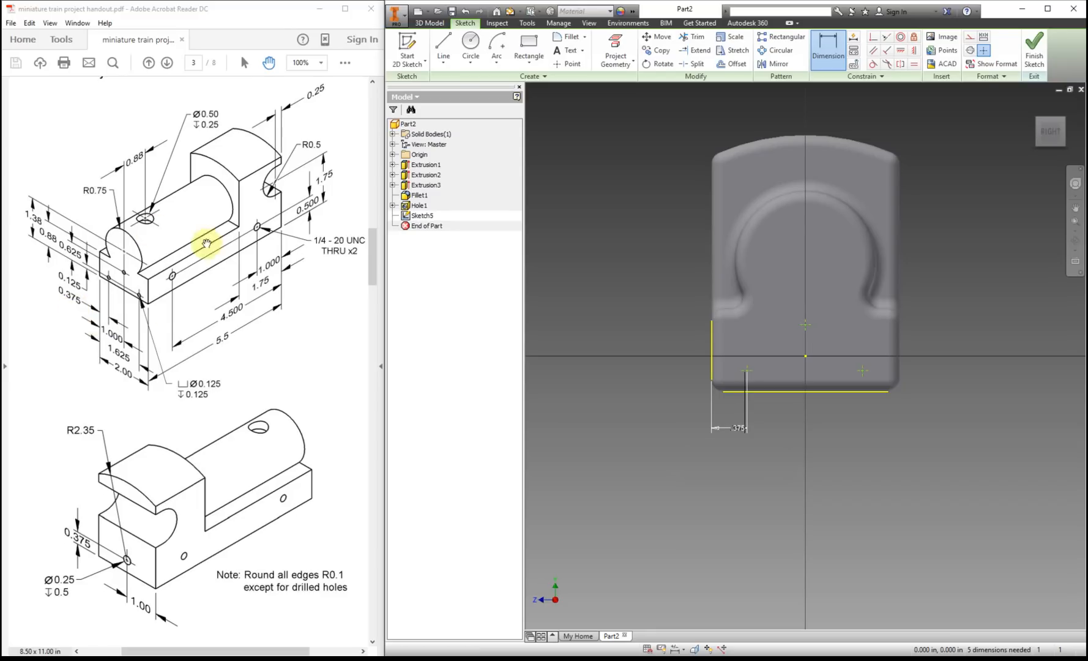
Dimension the center point at 1 in and the far lower point at 1.625 in horizontally from the projected side edge
click(805, 324)
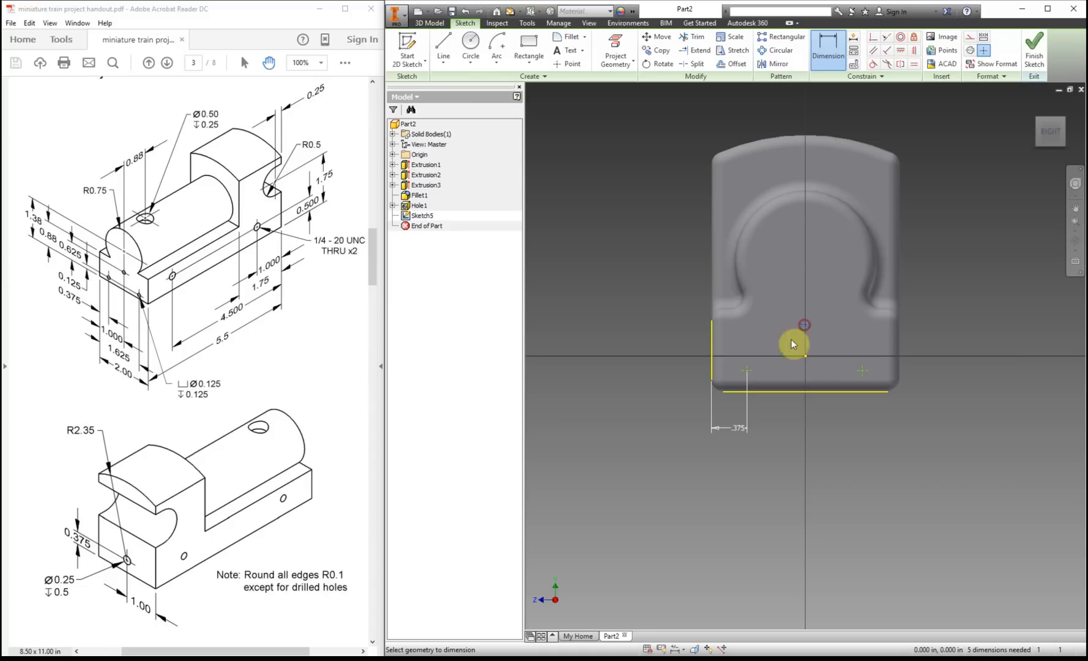
click(712, 354)
click(765, 458)
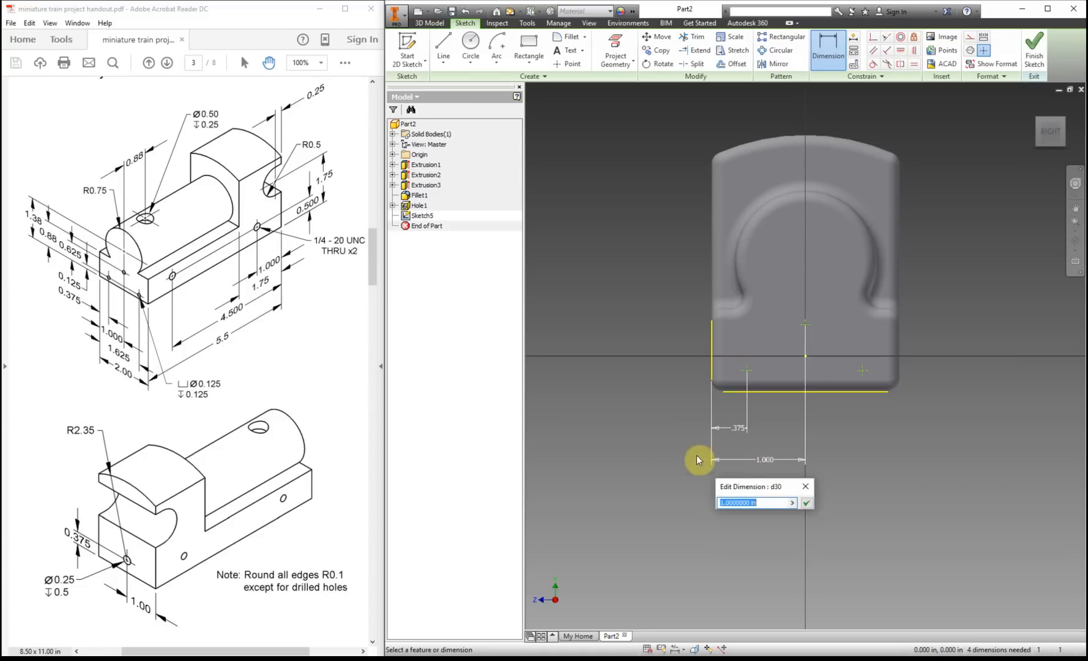
click(807, 503)
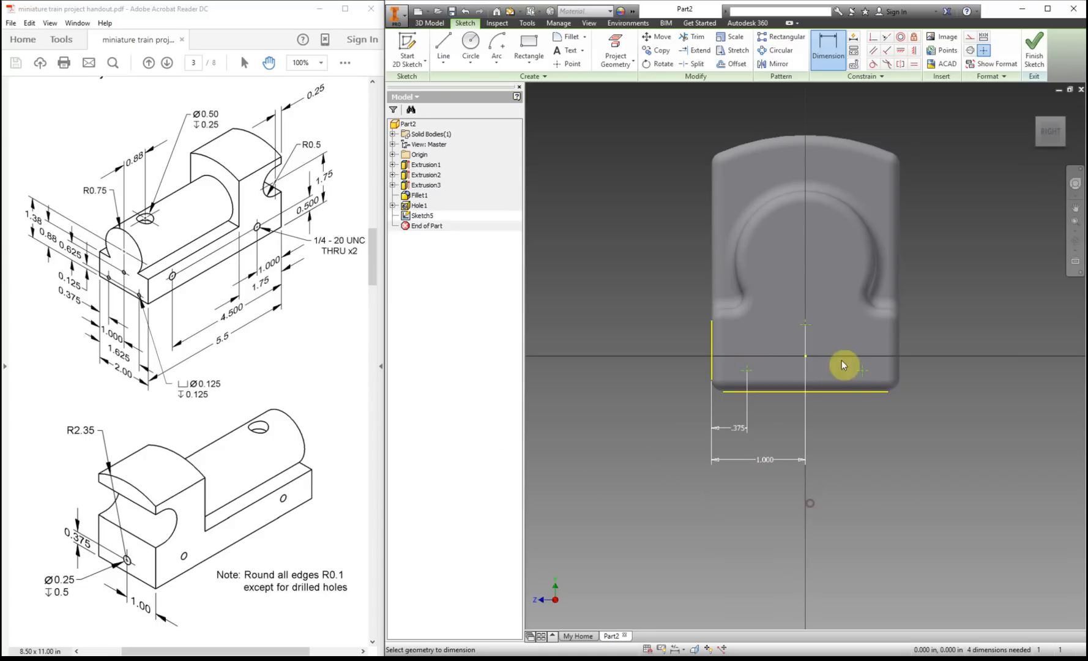
click(861, 370)
click(712, 374)
click(783, 511)
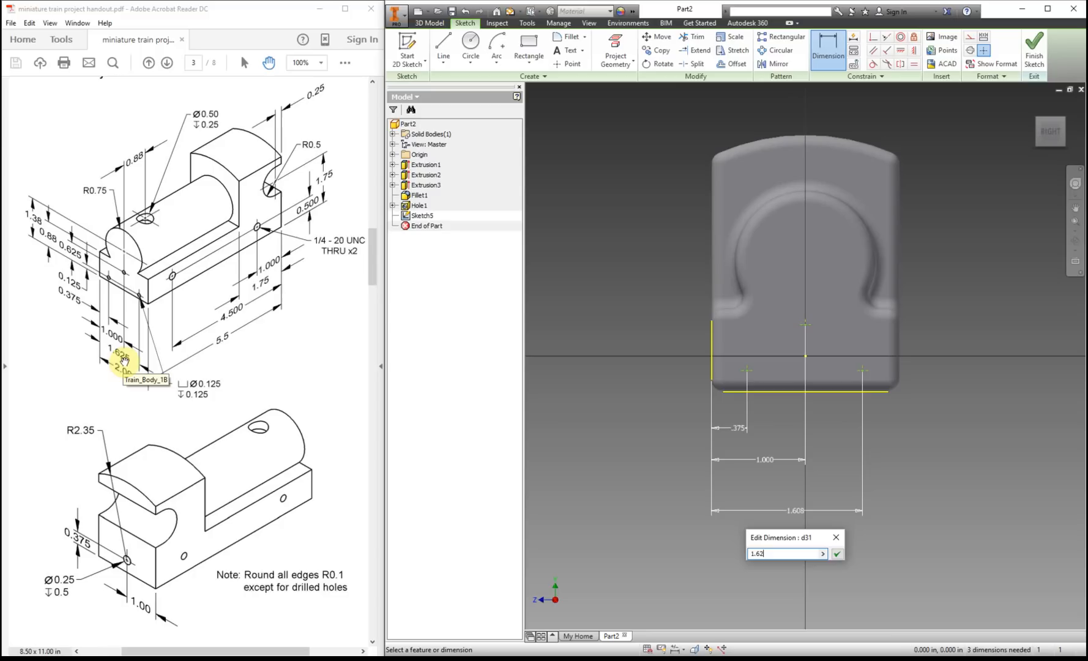
key(Return)
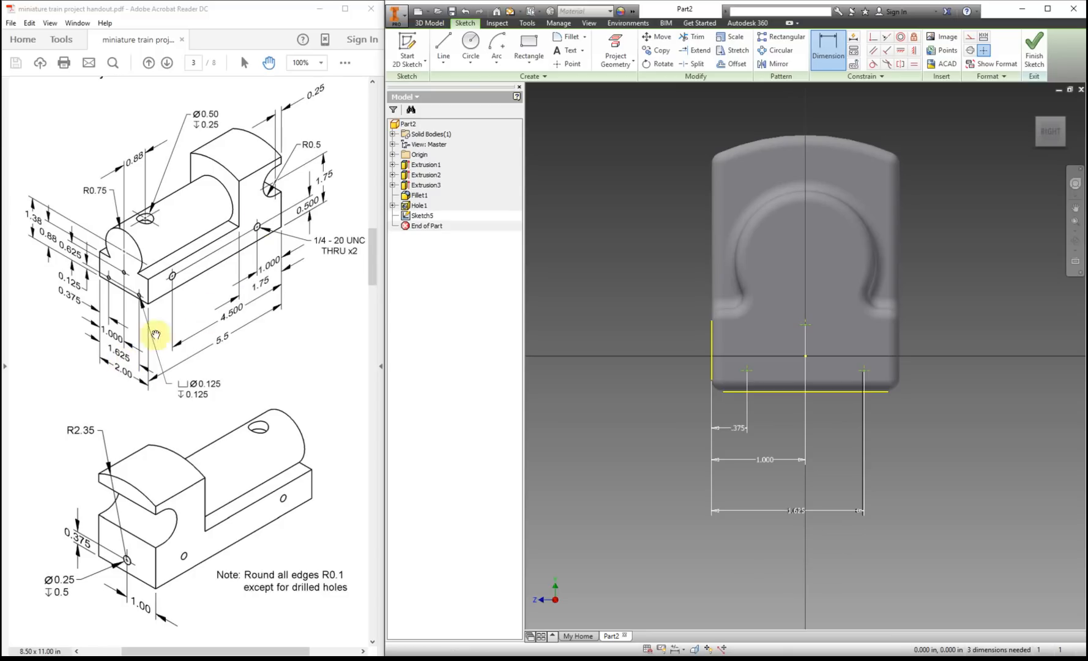
Dimension the lower point nearest the projected side edge at 0.125 in above the projected bottom edge
click(746, 370)
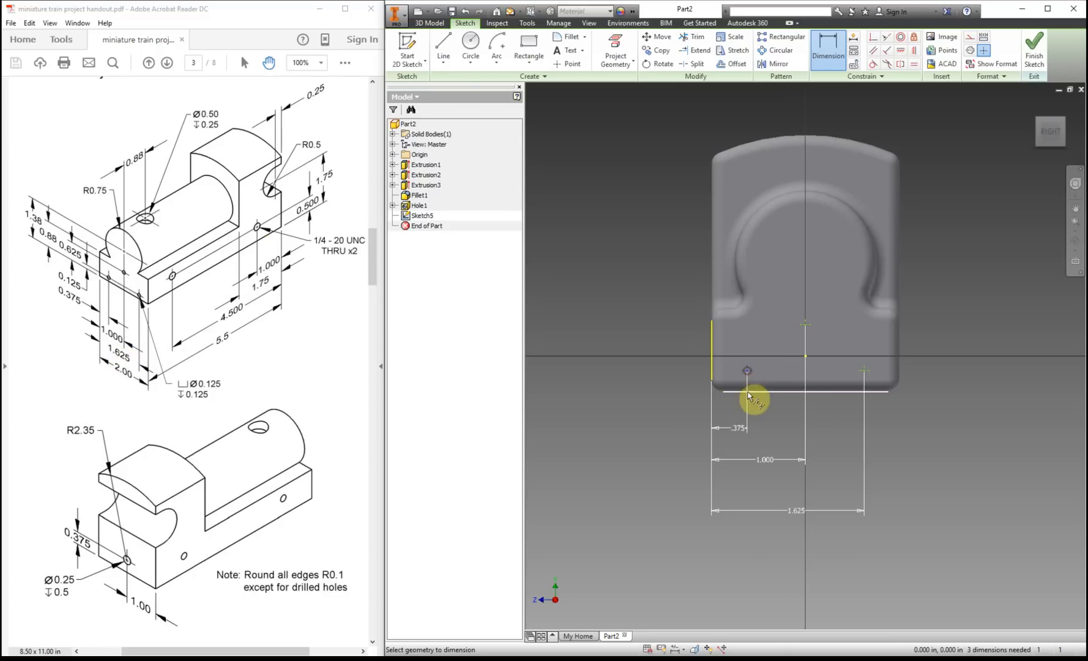
click(655, 380)
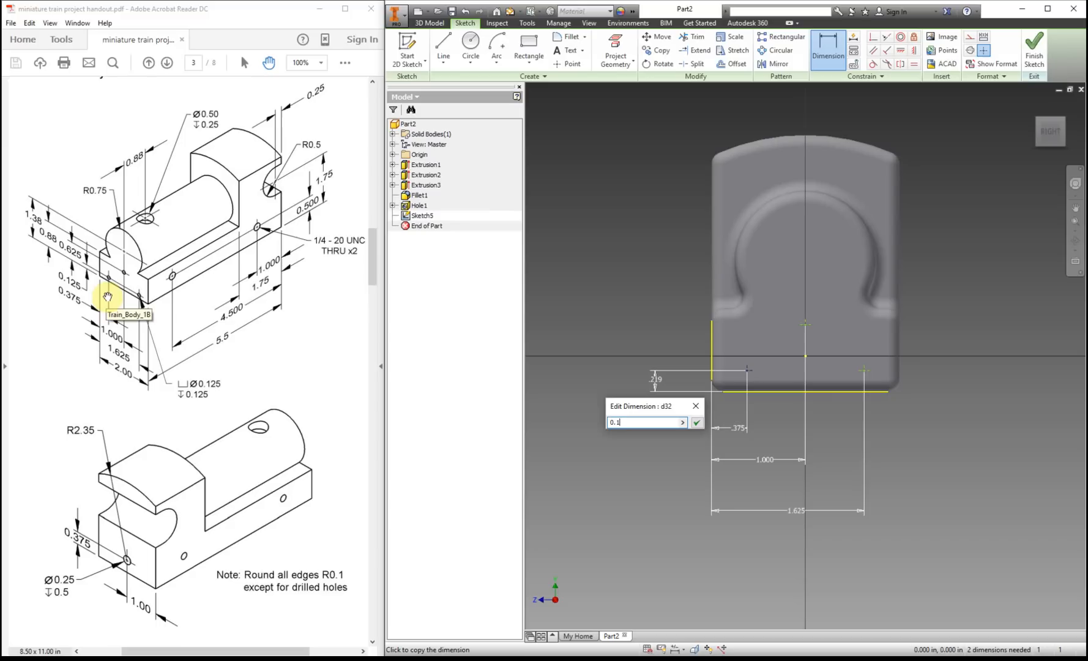
key(Return)
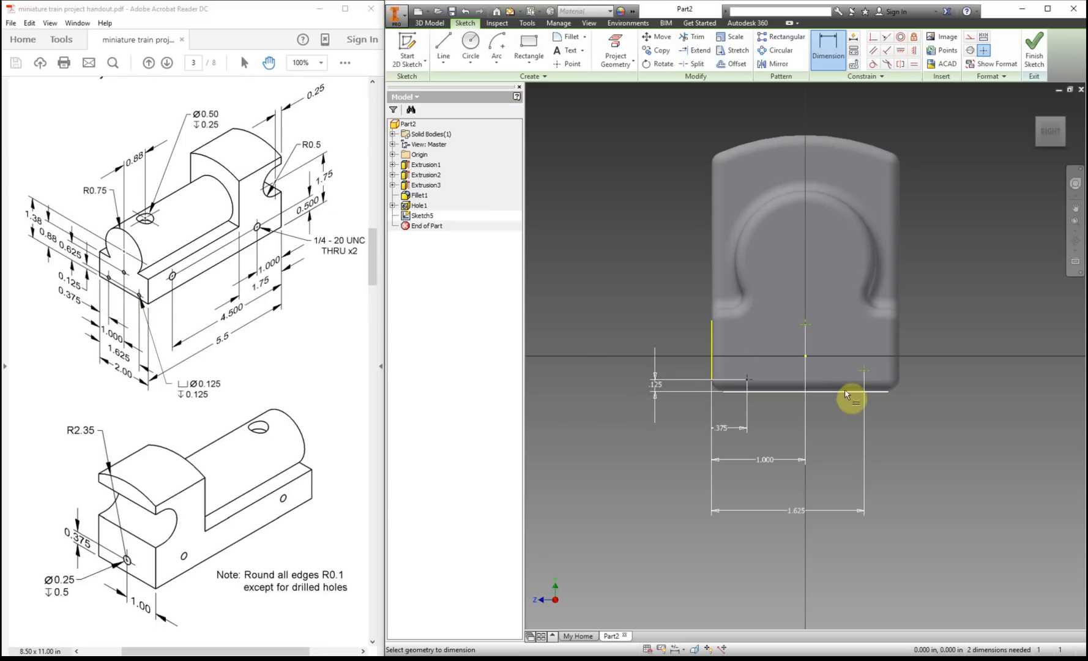
Dimension the far lower point's height above the projected bottom edge, linked to the other lower point's 0.125 in height dimension
click(864, 369)
click(871, 391)
click(945, 383)
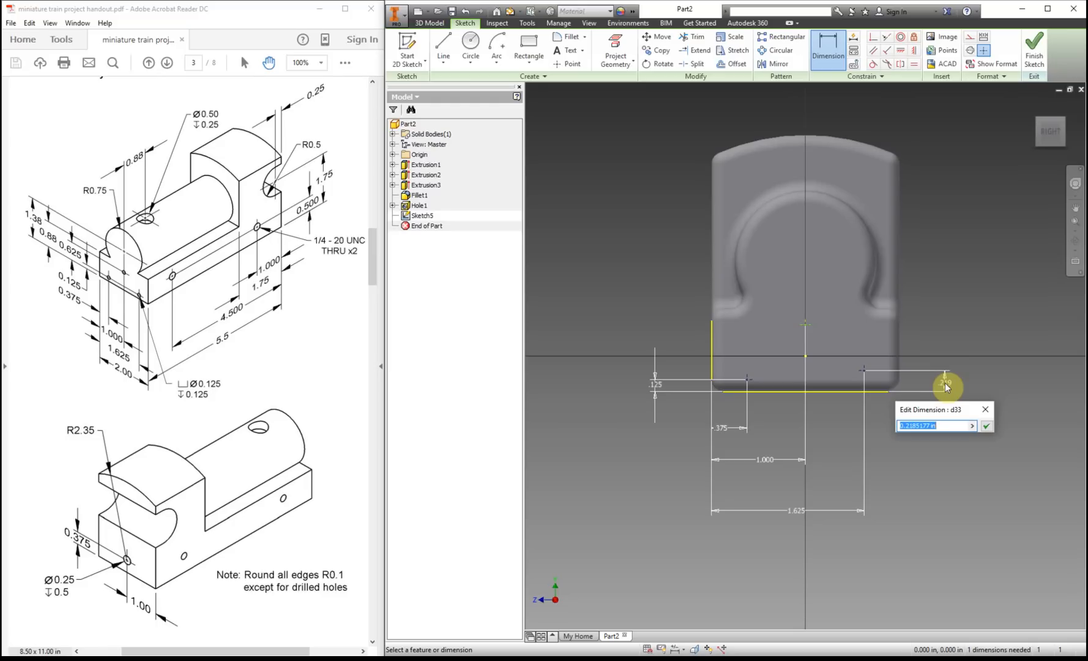
click(653, 384)
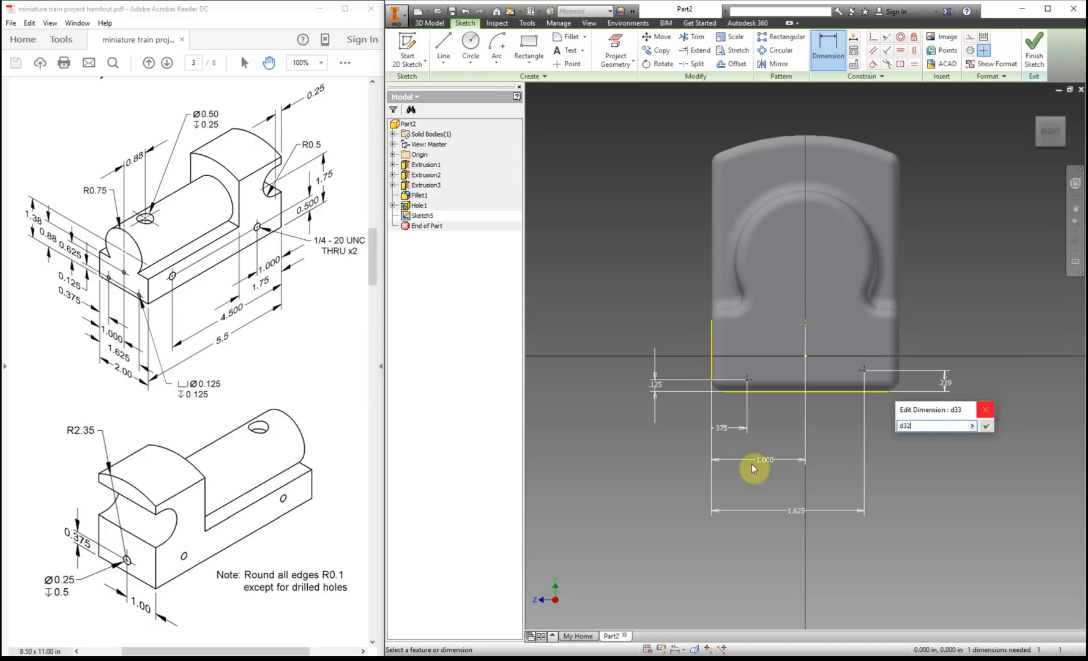
click(986, 427)
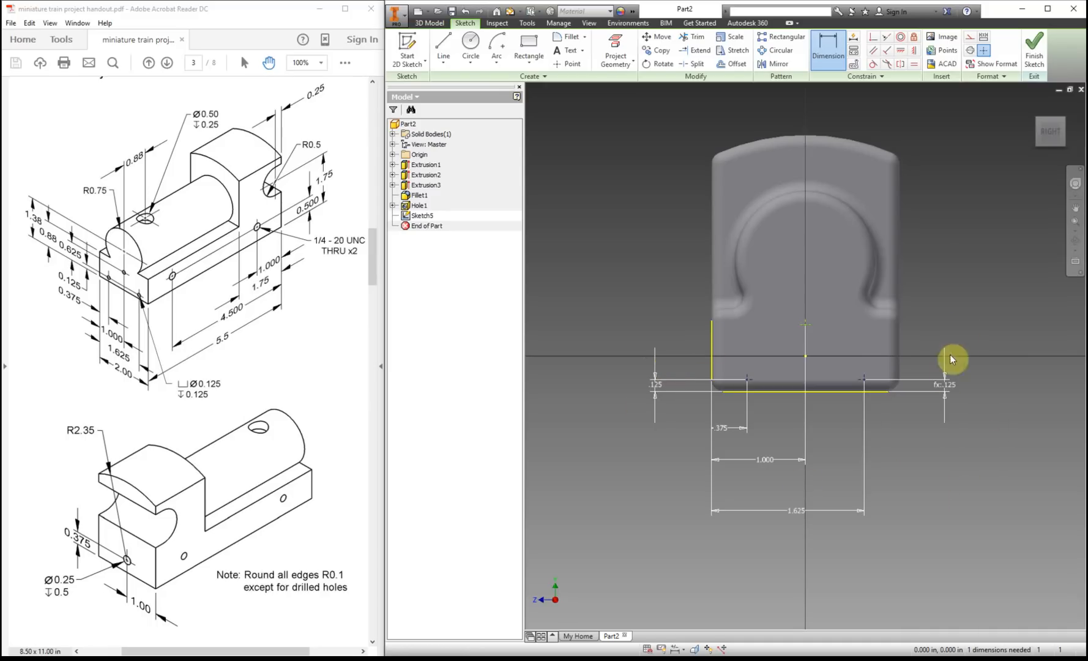
Test the linked heights by setting the driving lower point's height to 1.125 in, and restore it to 0.125 in
double_click(662, 385)
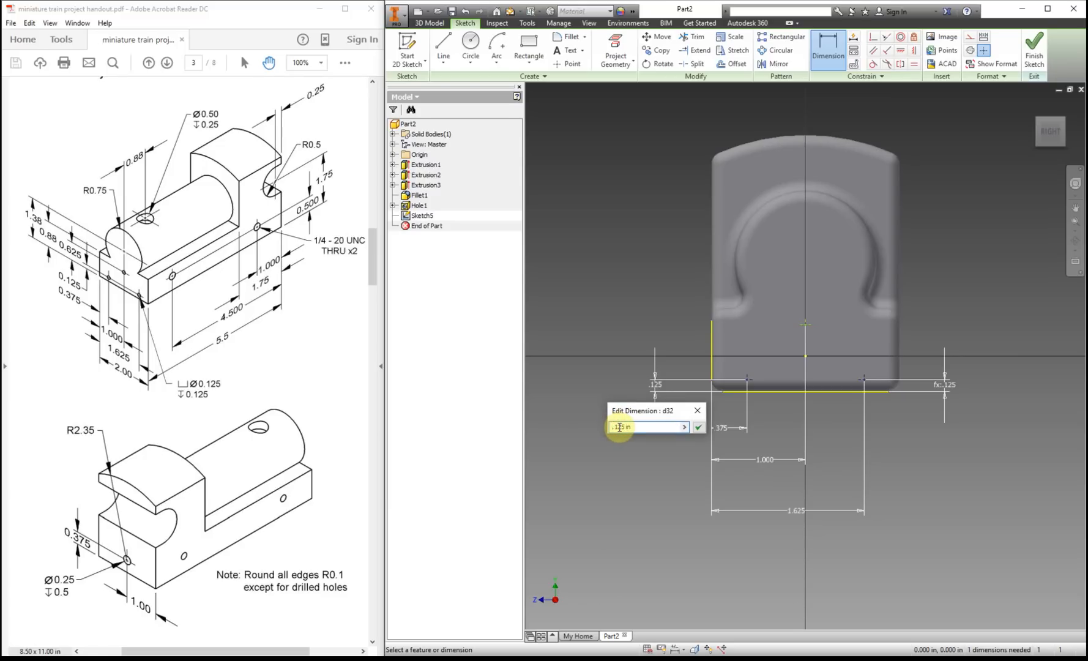
key(Return)
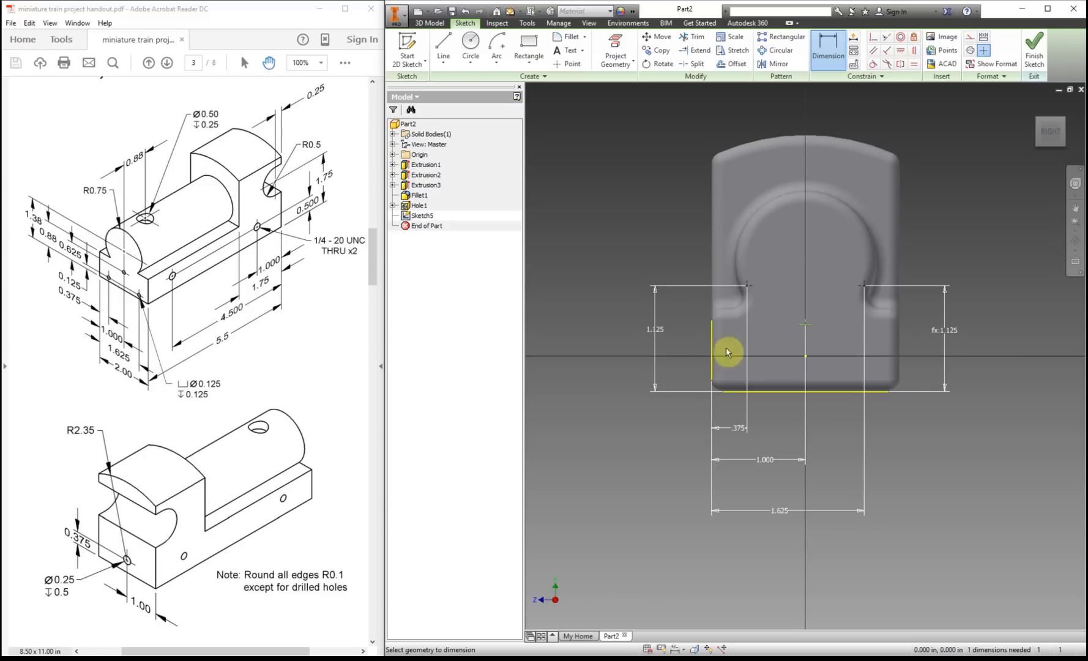
double_click(654, 330)
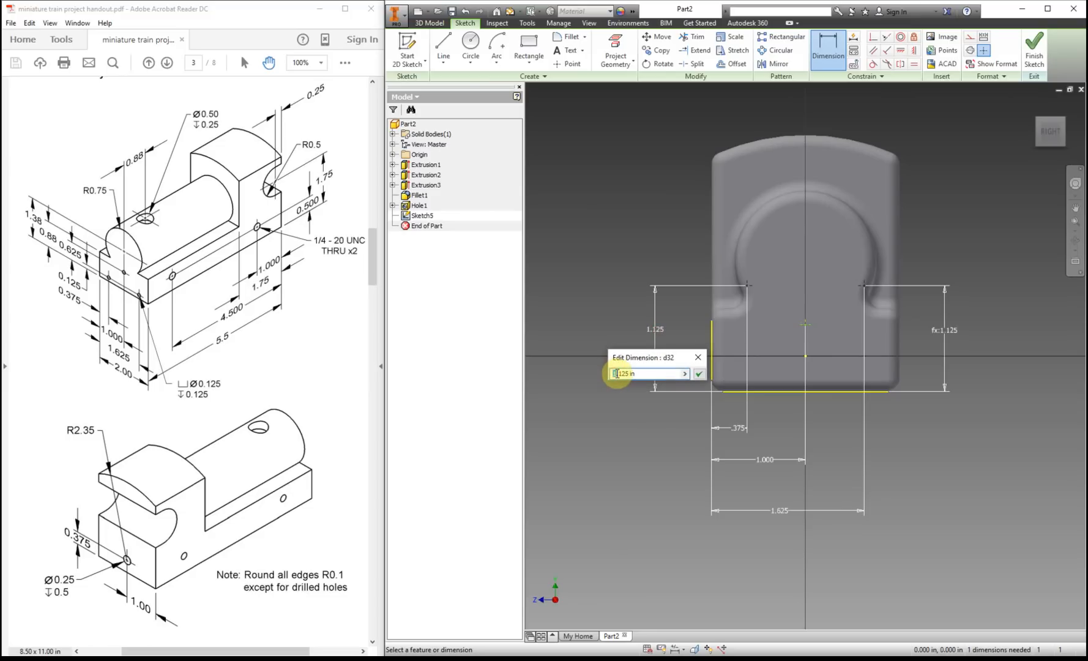
key(Return)
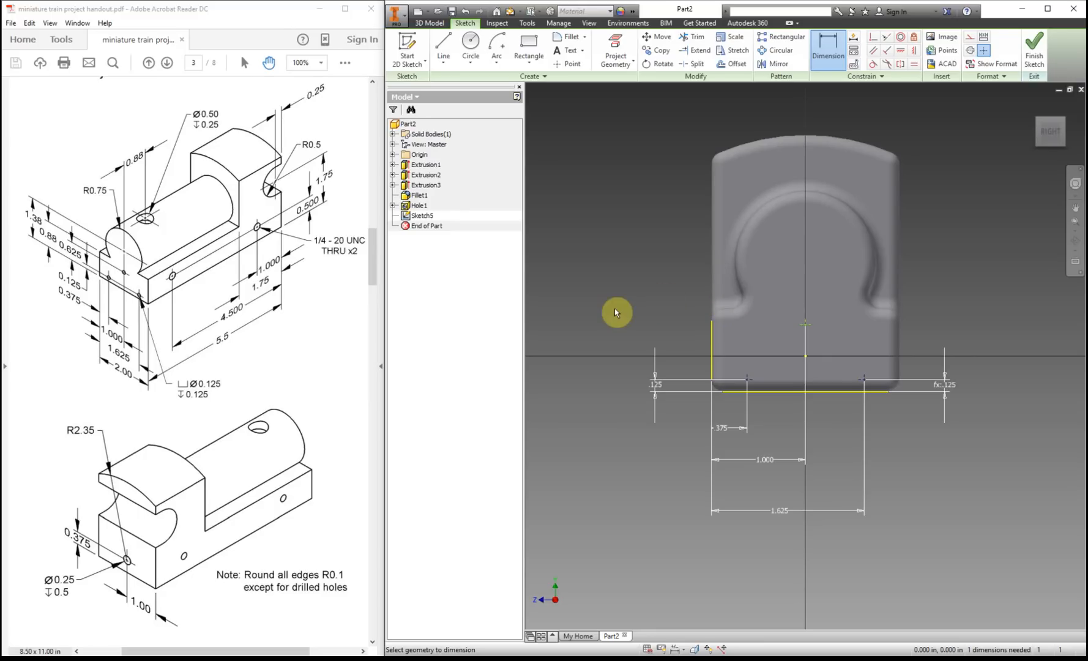
click(712, 350)
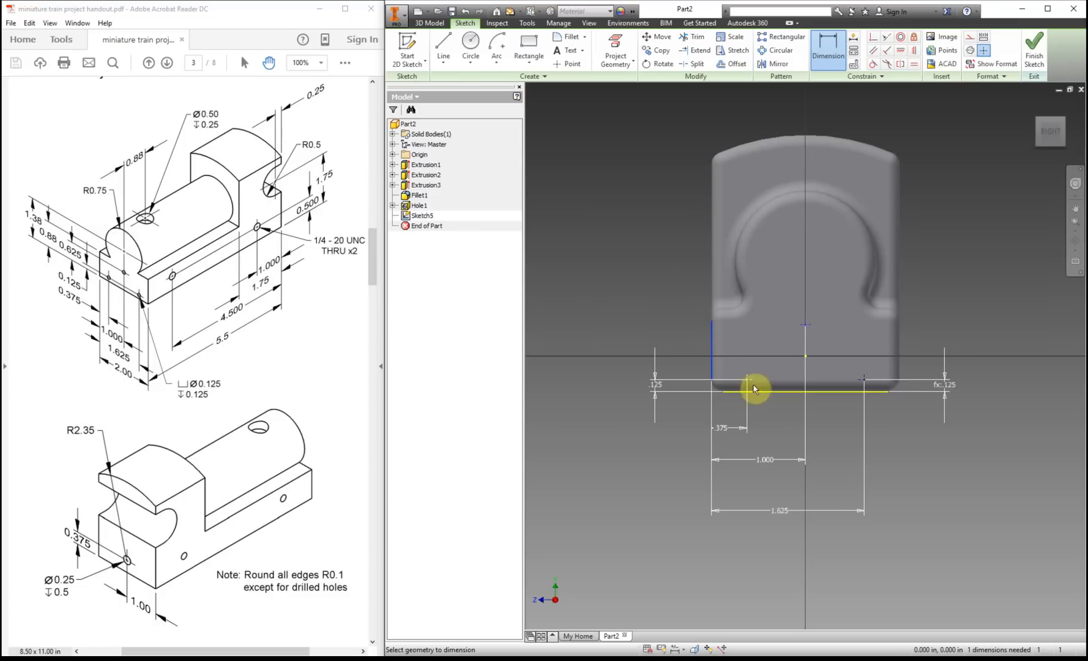
right_click(650, 273)
click(655, 263)
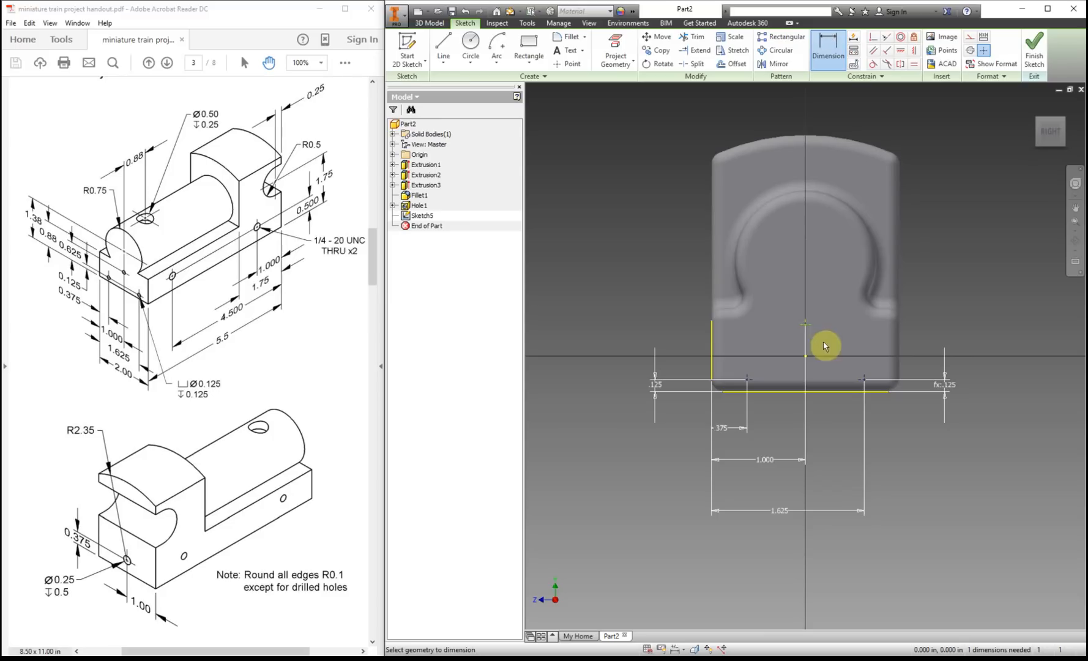
Dimension the center point at 0.625 in above the projected bottom edge and finish the front-face sketch
click(806, 325)
click(818, 391)
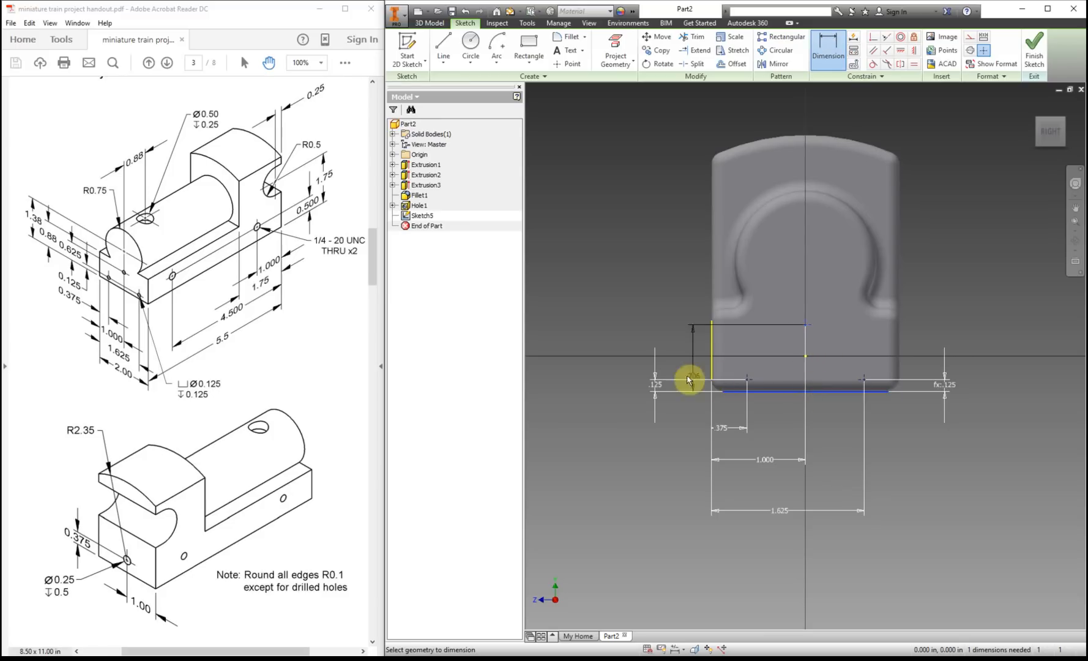
click(588, 371)
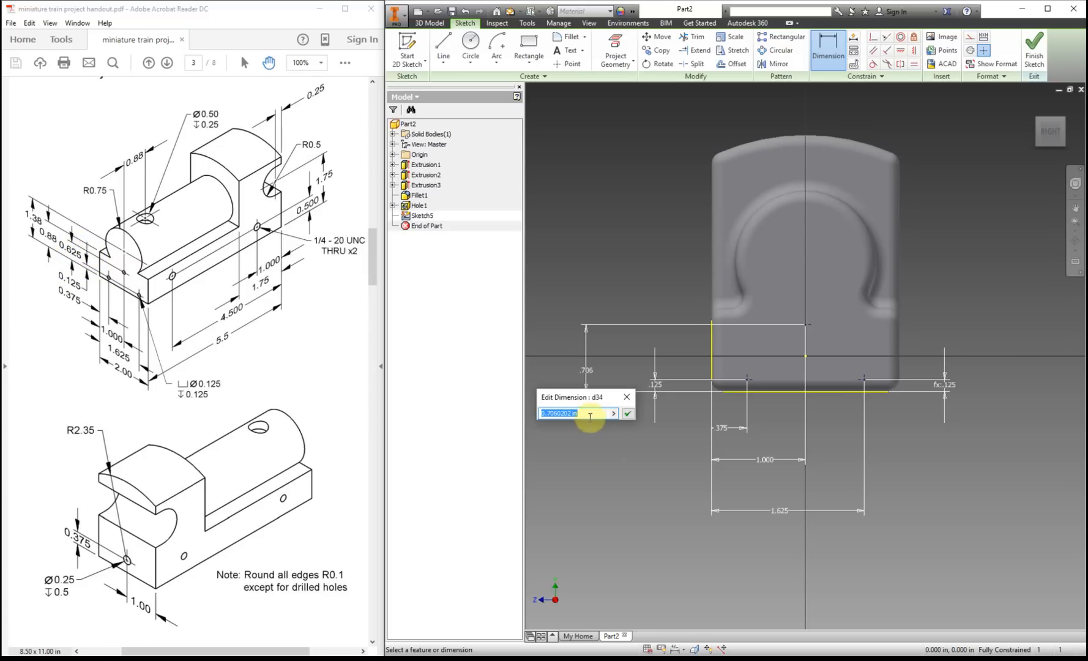
text(.625)
key(Return)
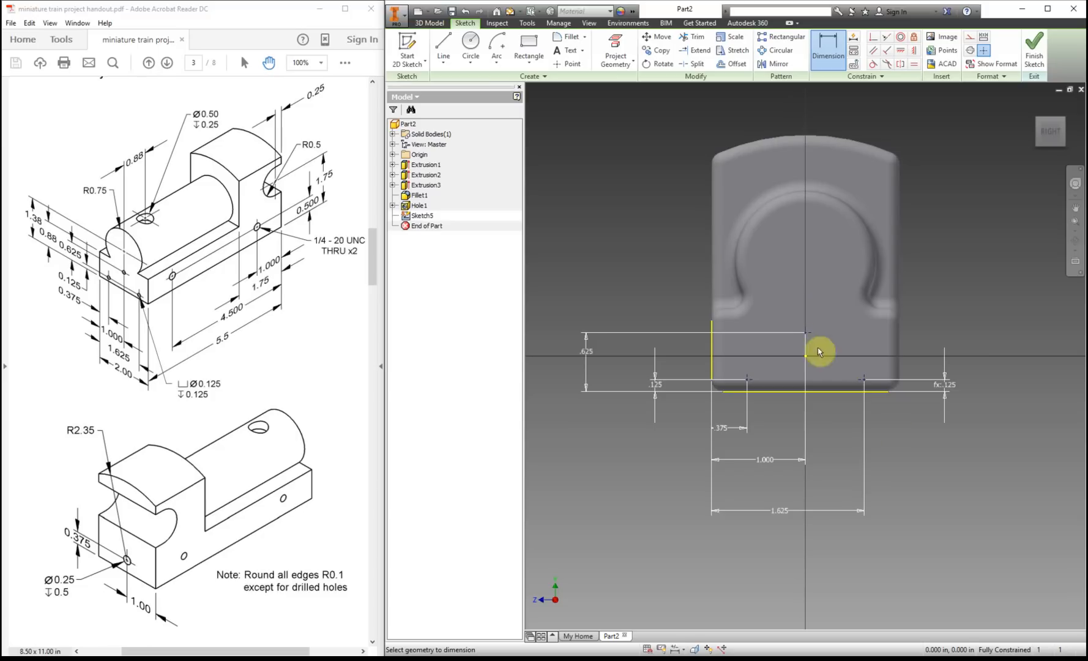
click(1034, 49)
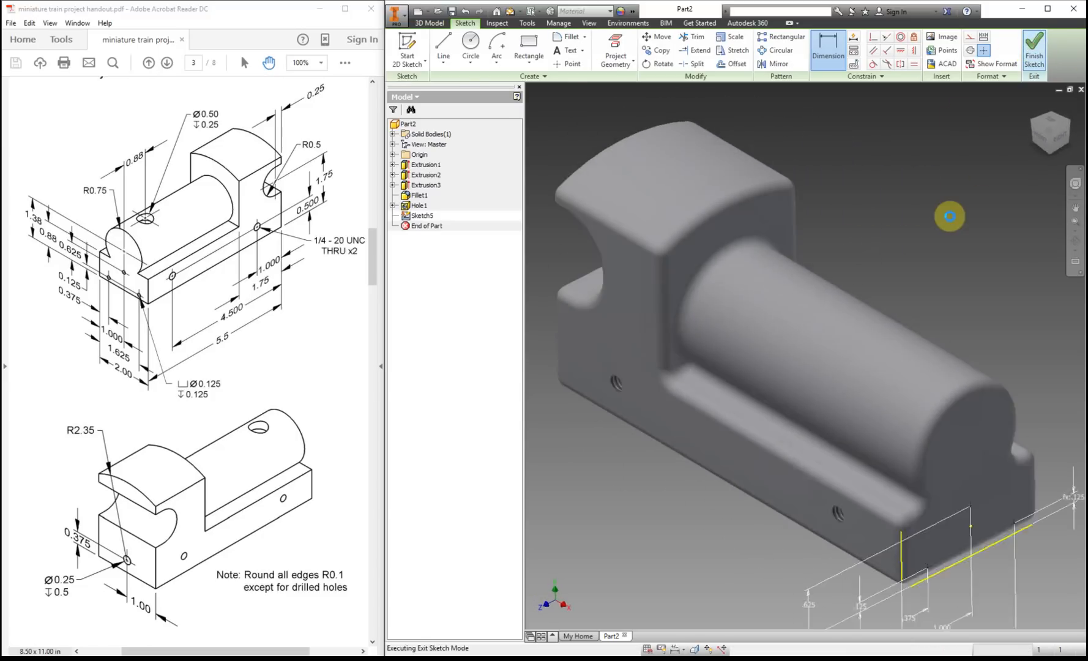
Cut simple flat-bottomed holes at the three front-face sketch points, 0.125 in in diameter and 0.125 in deep
click(530, 59)
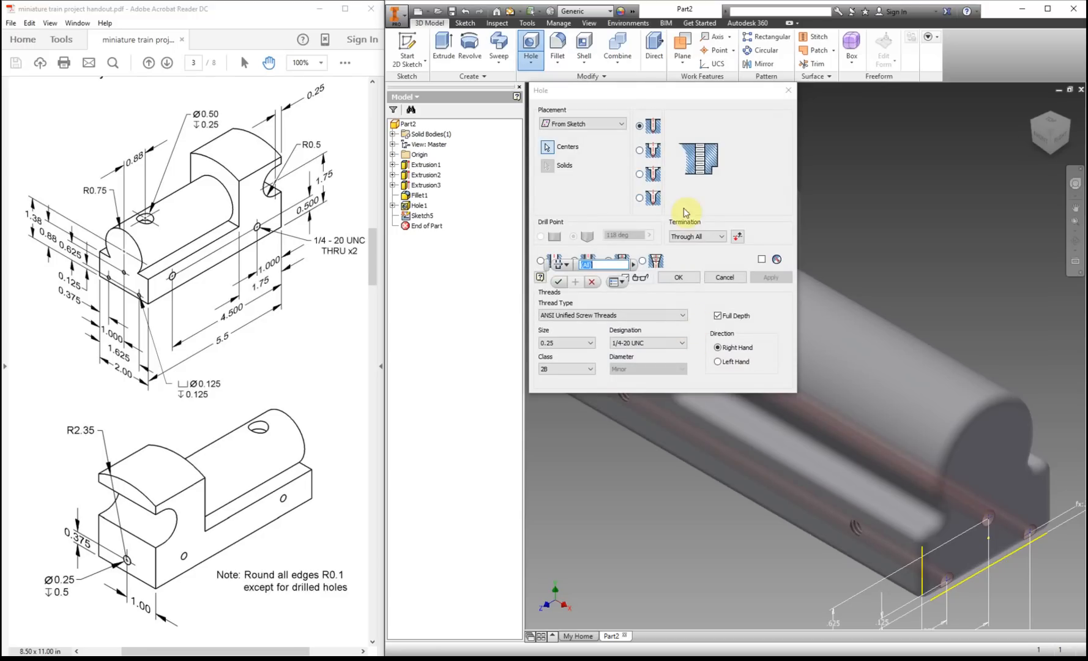
click(701, 236)
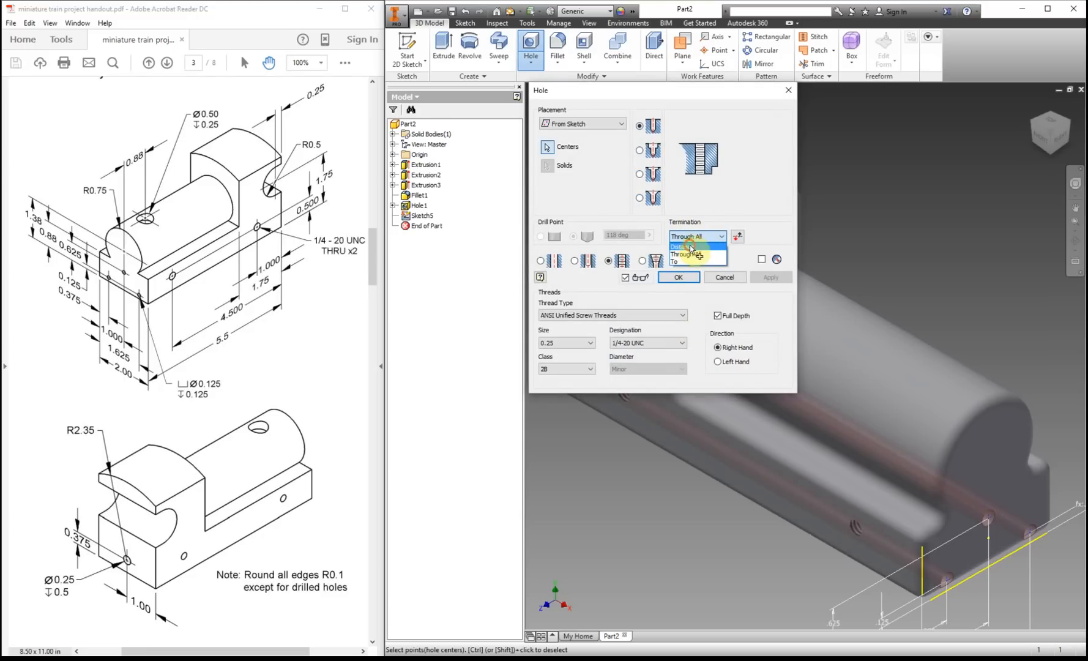
click(690, 246)
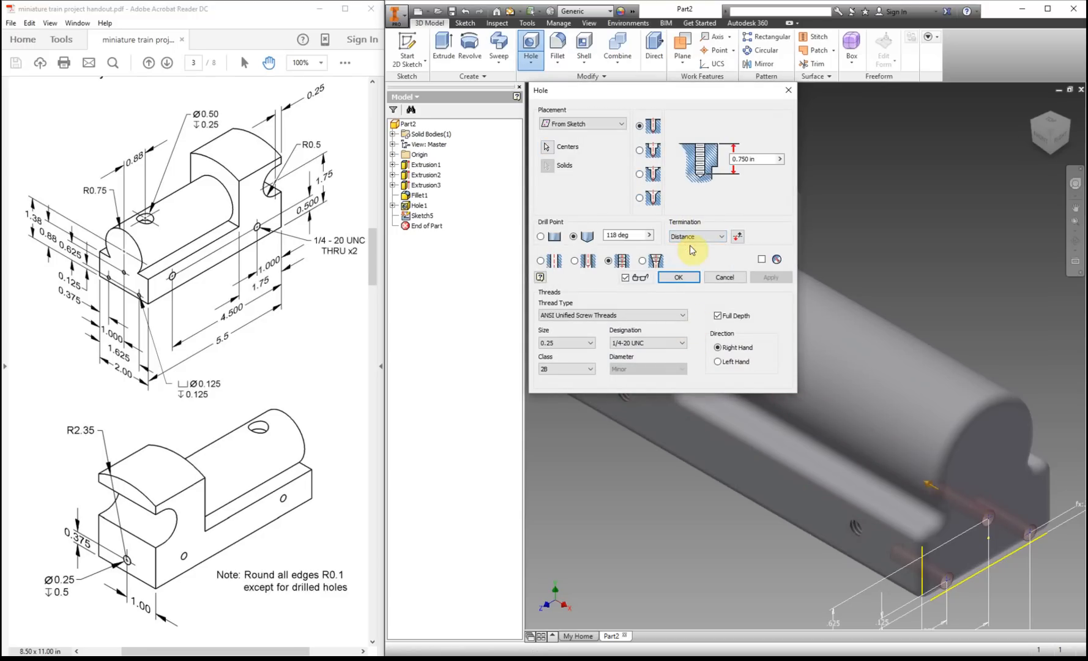
click(541, 261)
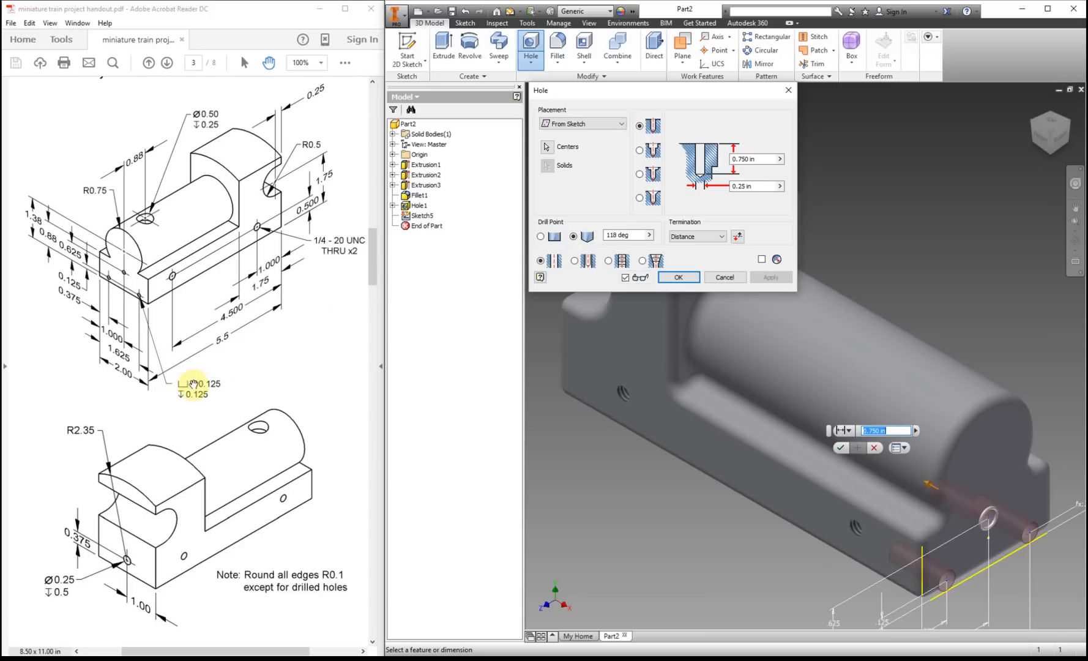
click(541, 236)
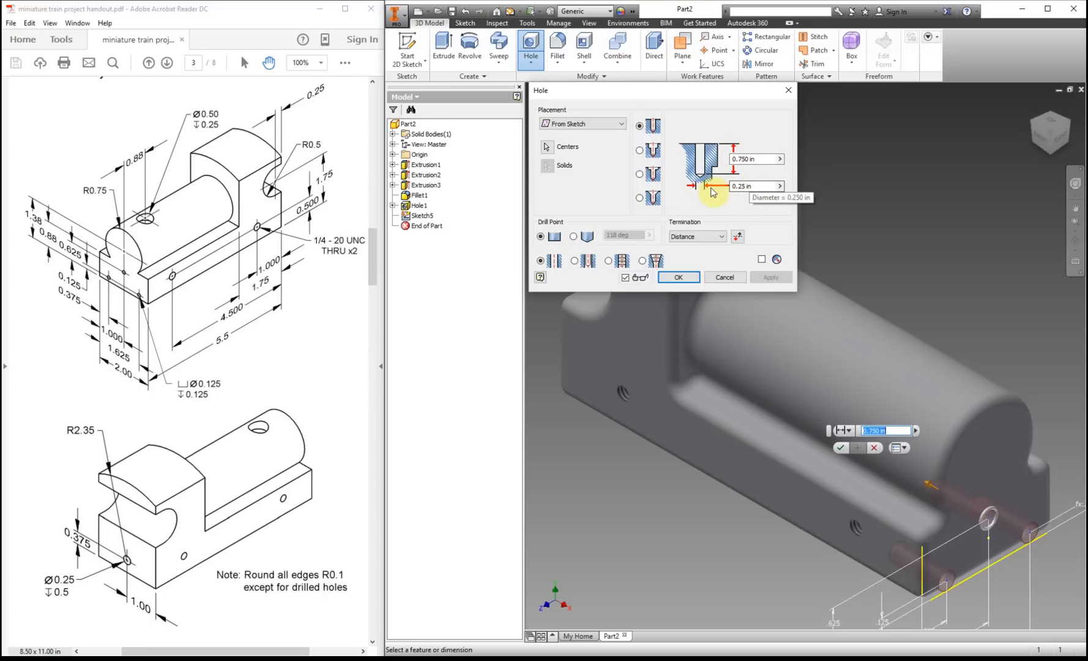
click(750, 186)
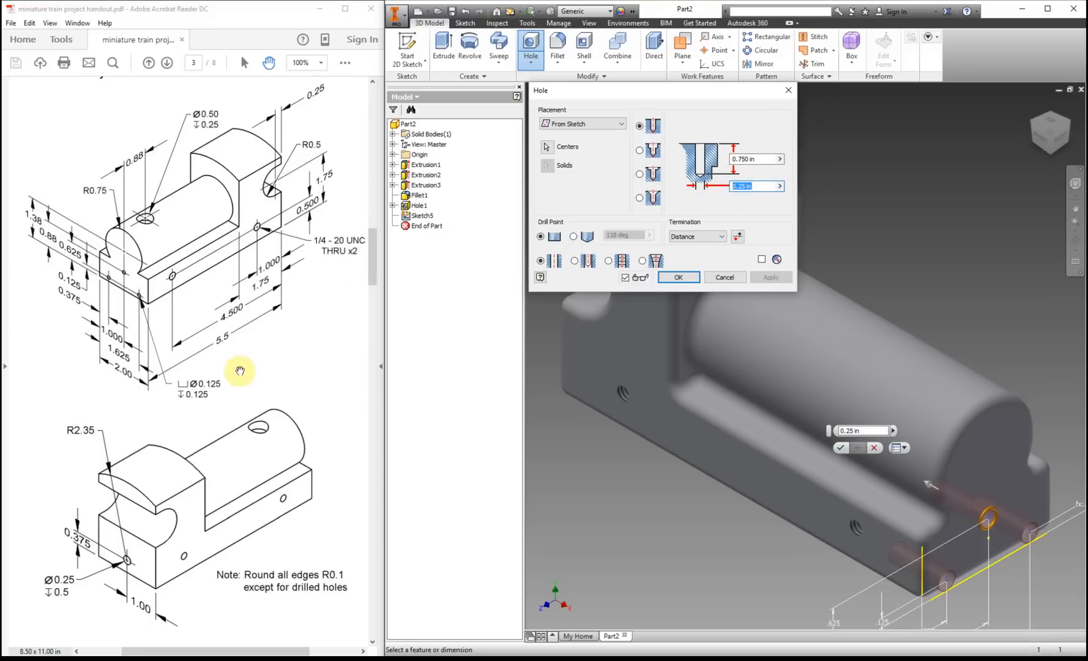
text(0)
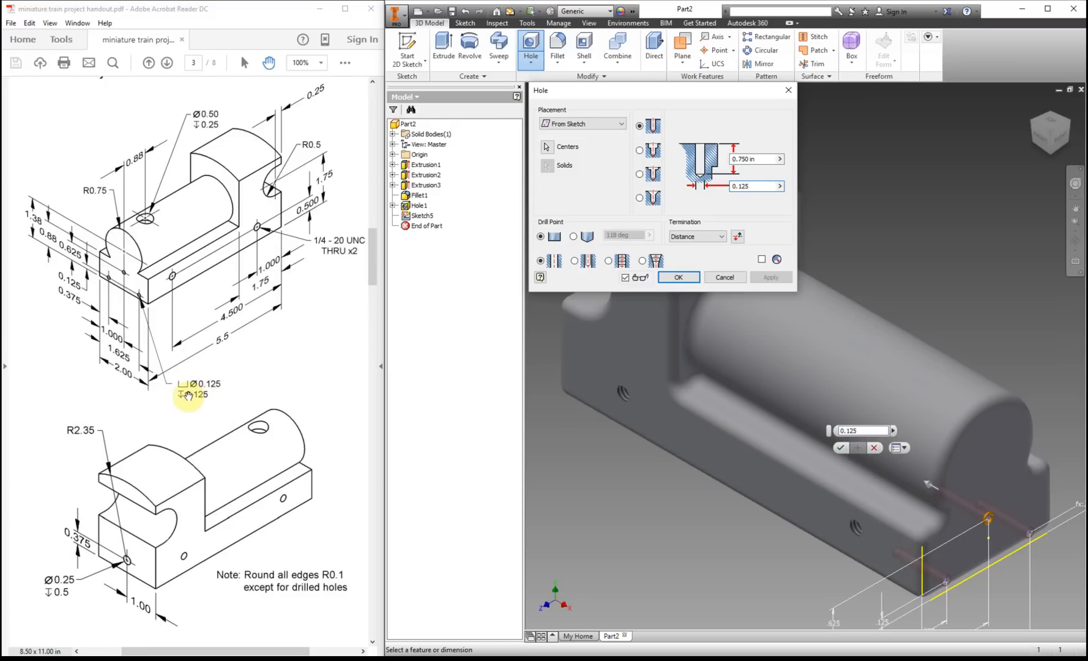
key(Tab)
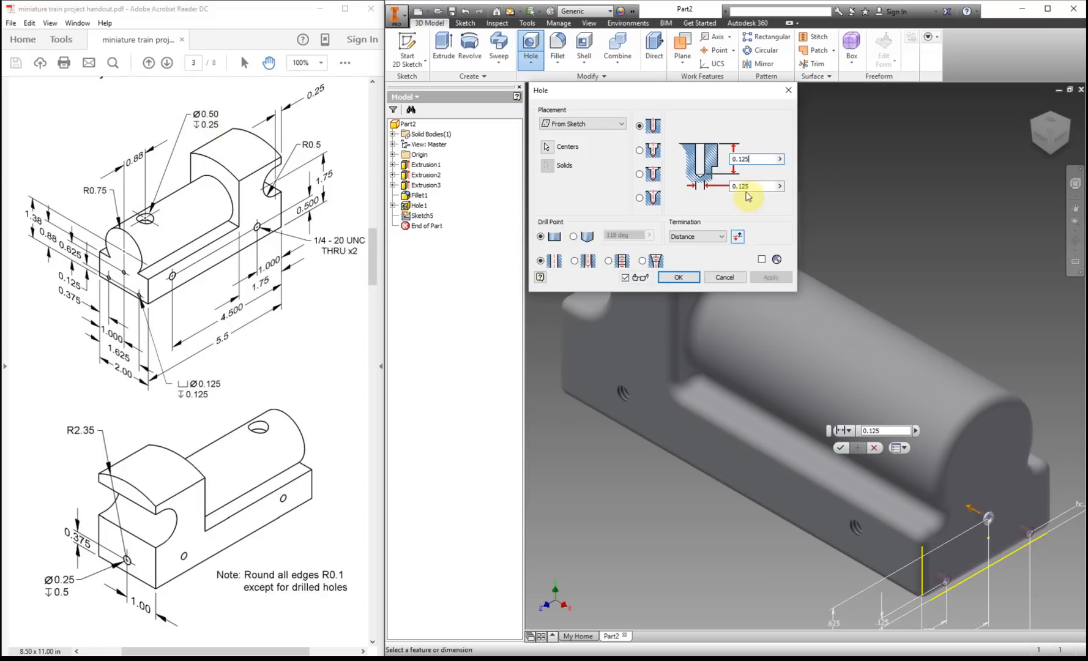
click(683, 281)
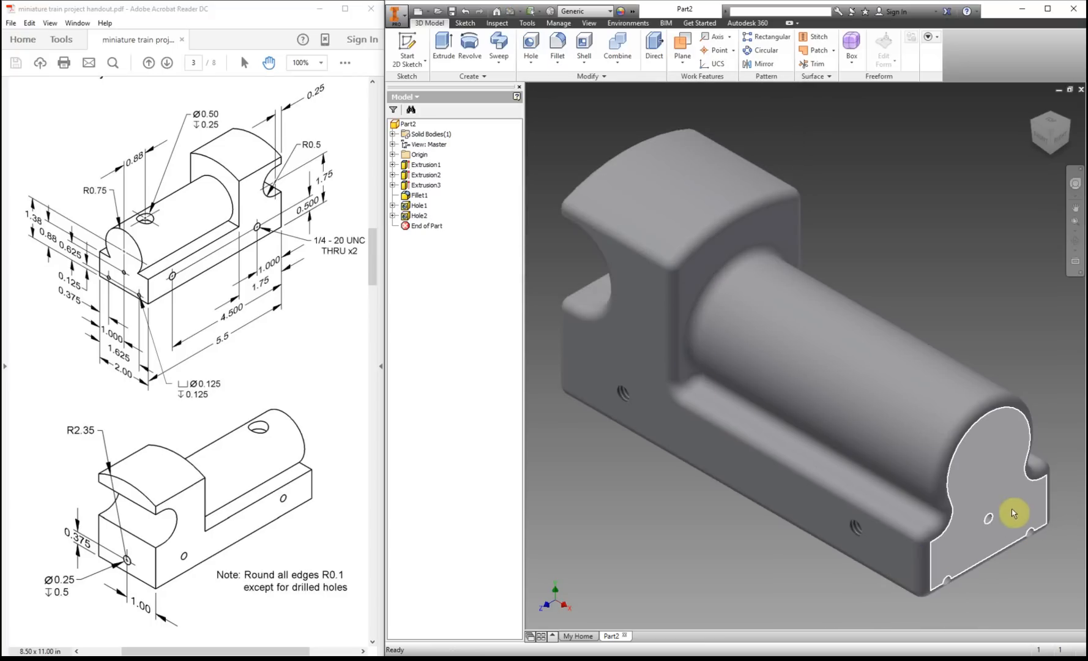
Sketch a hole center point at the origin on the flat lower face of the cab's rear end
click(1029, 126)
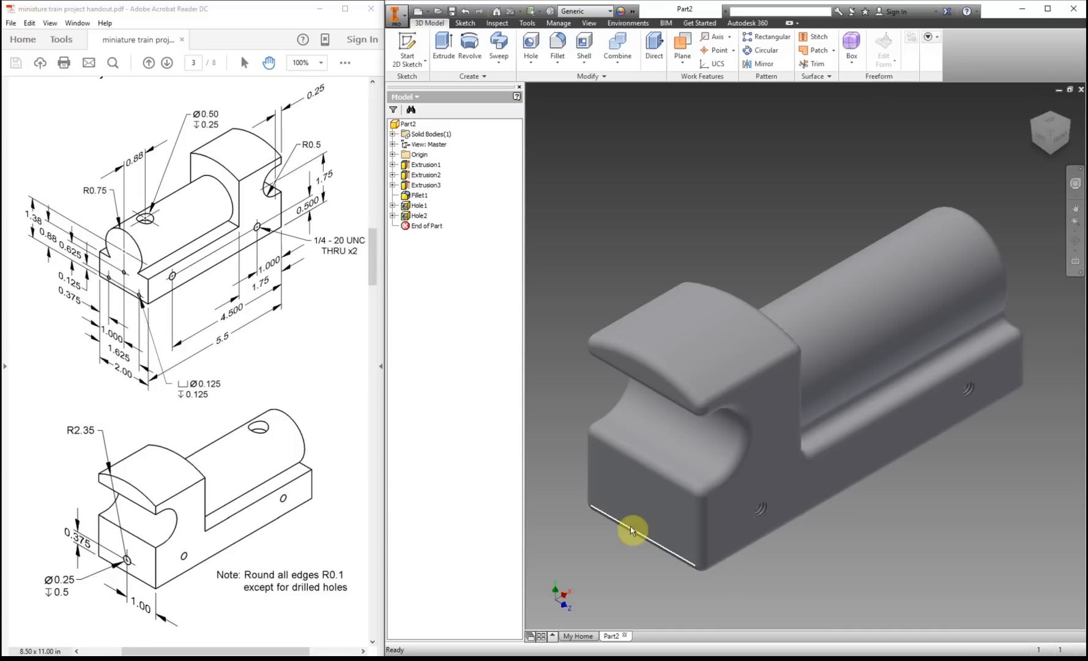
click(408, 43)
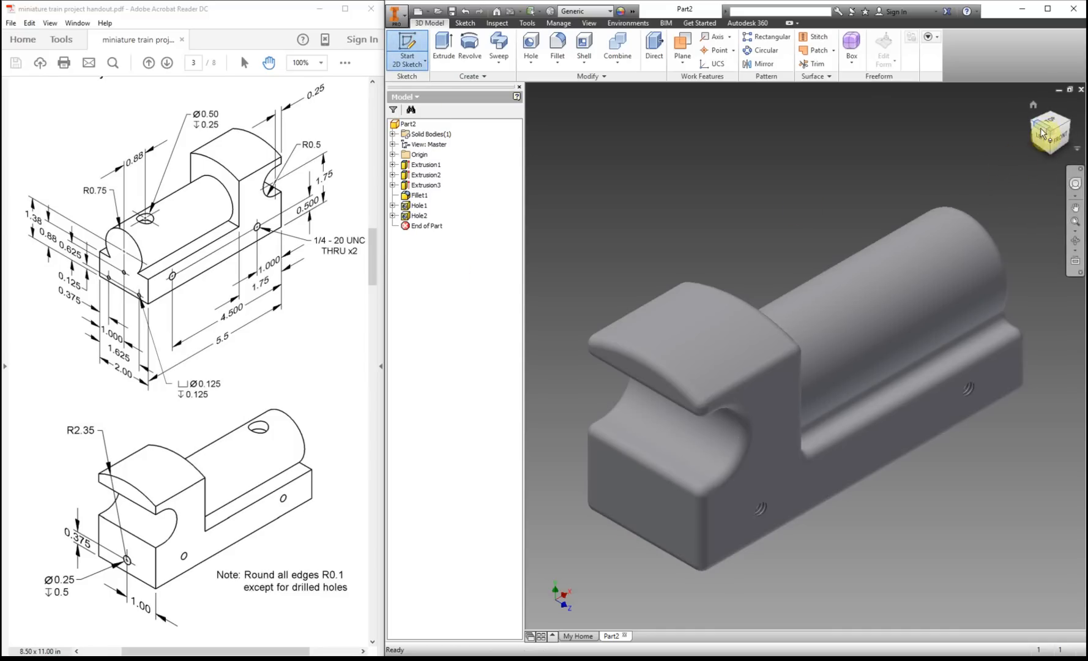
click(653, 503)
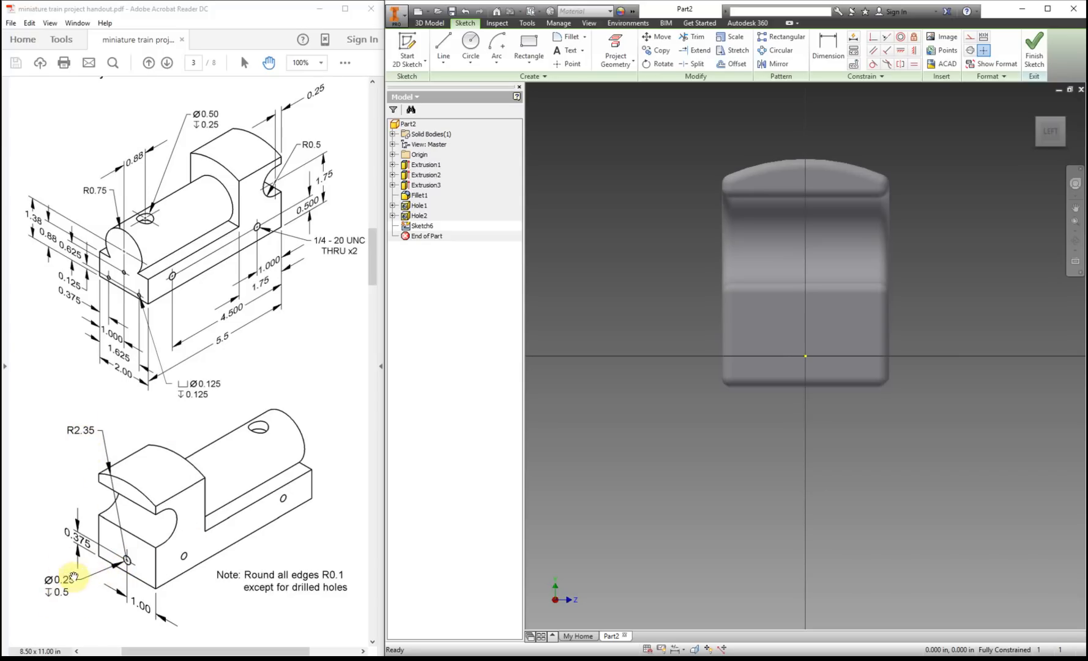
click(566, 64)
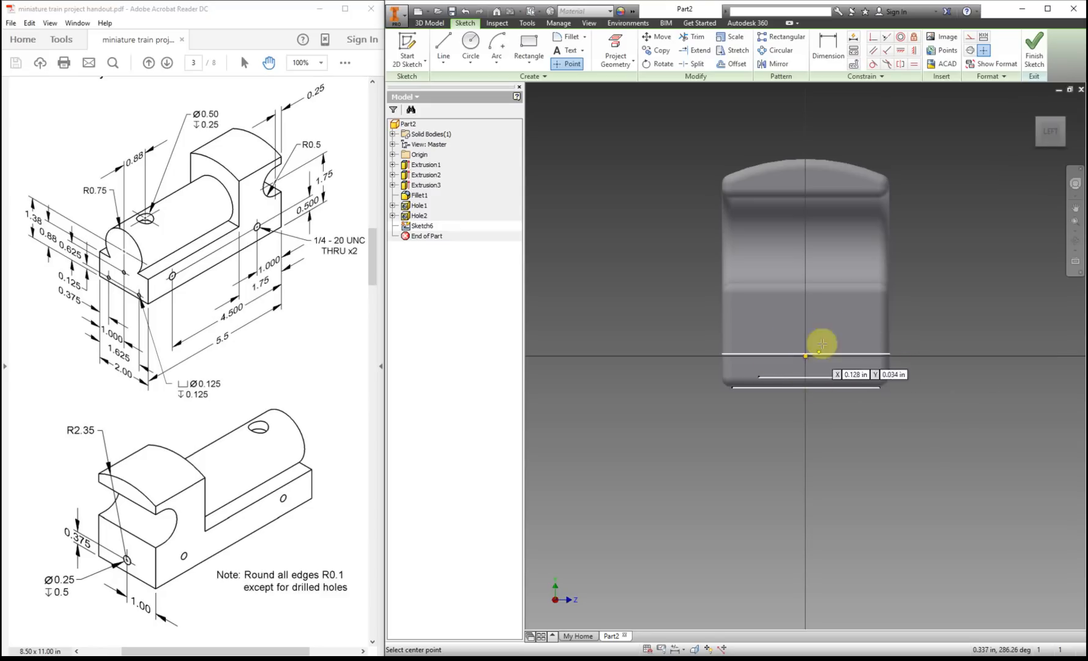
right_click(952, 282)
click(981, 285)
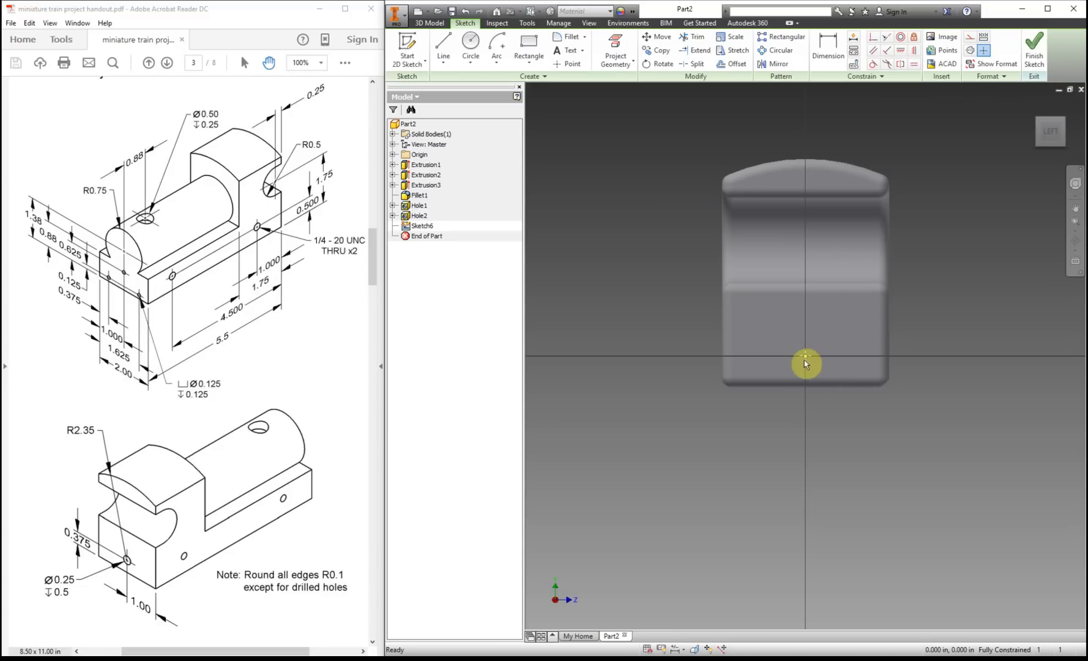
click(1037, 50)
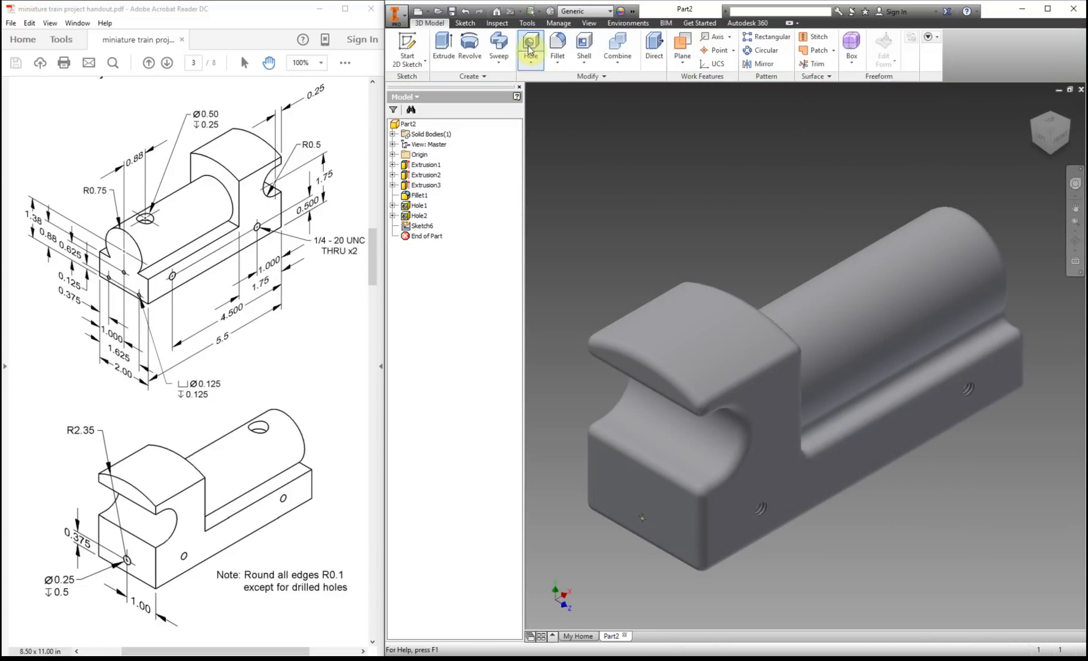
Cut a simple flat-bottomed hole at the rear-face point, 0.25 in in diameter and 0.5 in deep
click(530, 47)
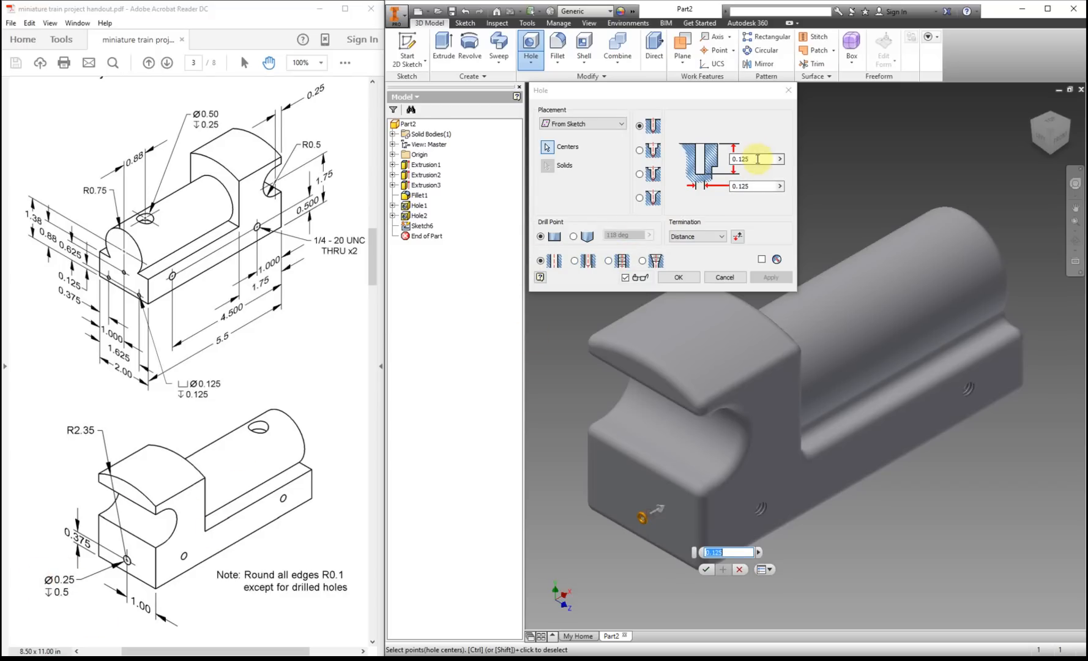
click(758, 185)
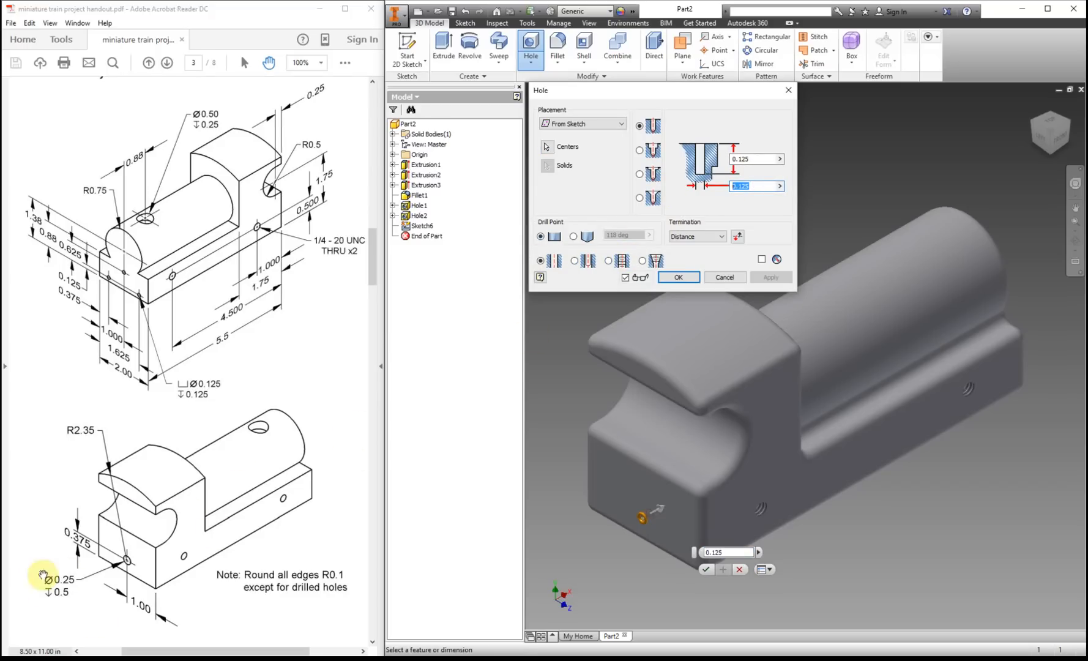
text(.25)
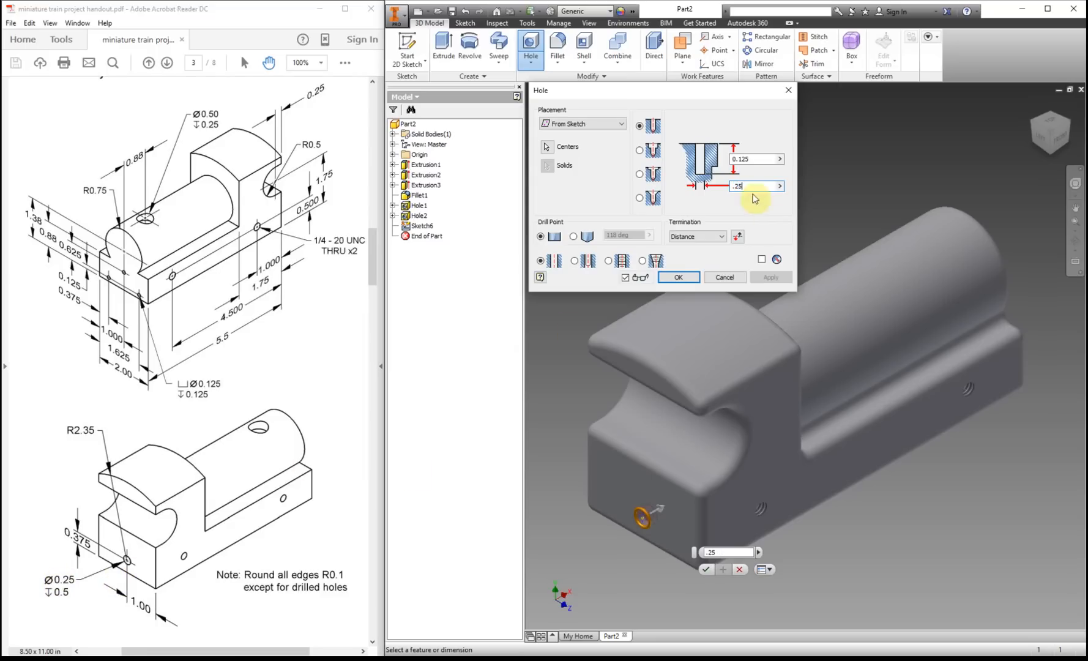
click(761, 158)
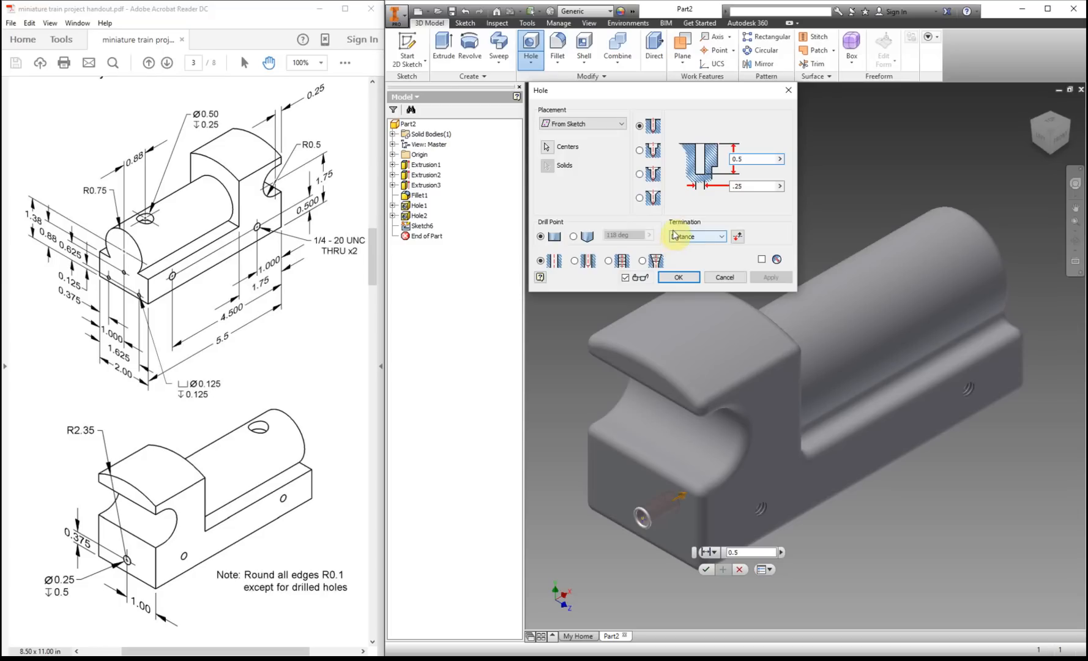
click(679, 278)
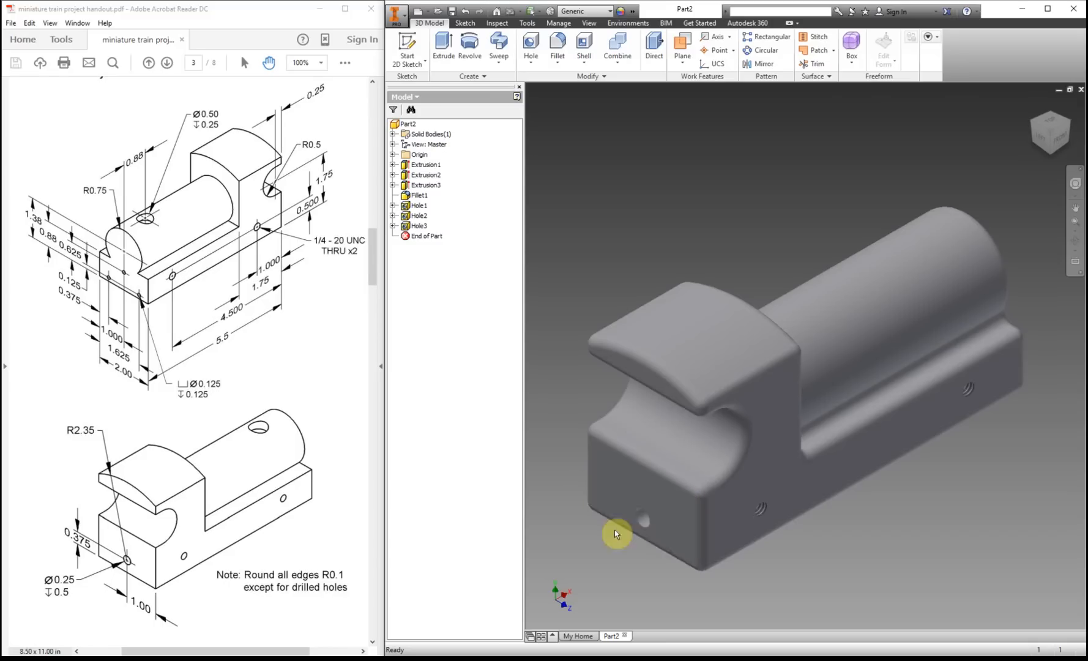
Create a work plane tangent to the top of the cylindrical boiler, parallel to the body's flat base
click(1070, 125)
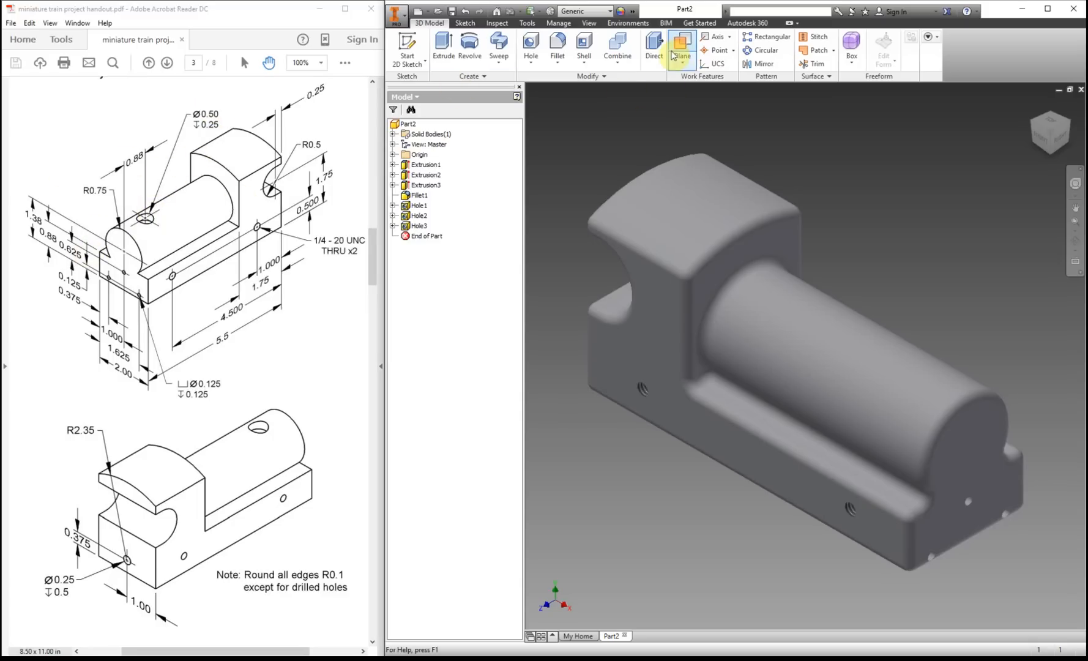
click(687, 44)
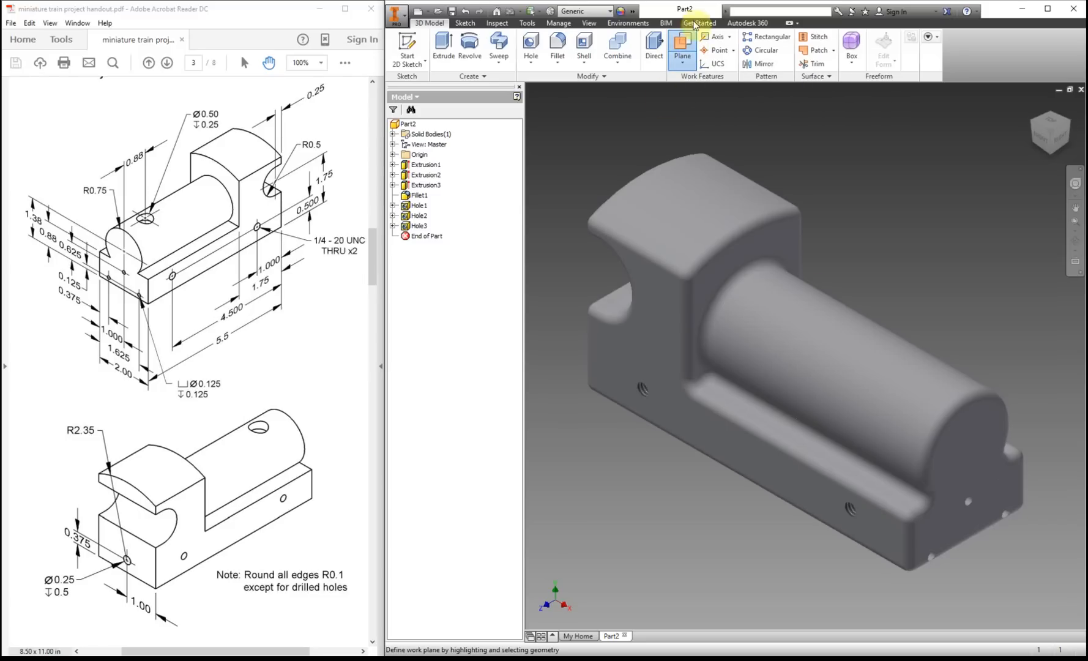
click(841, 309)
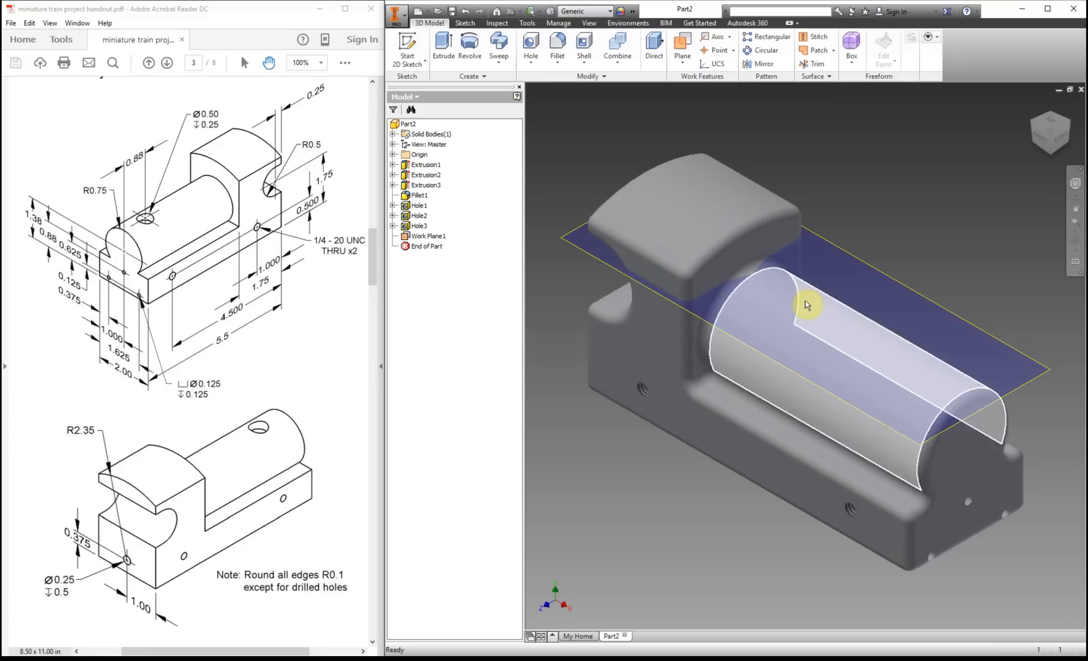
click(760, 333)
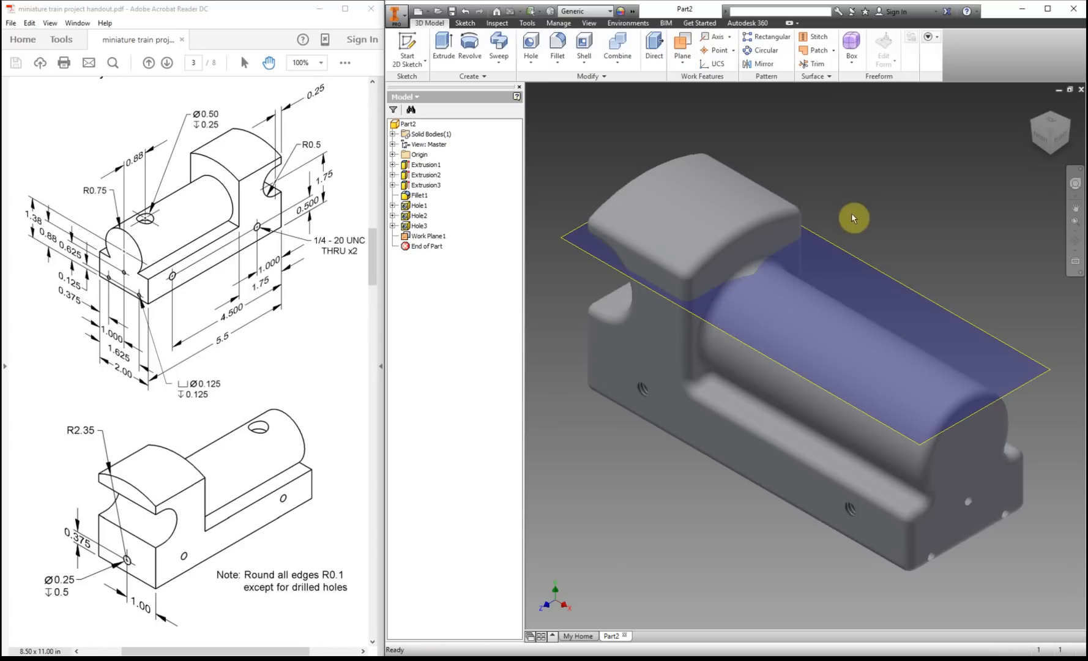
Start a sketch on the tangent work plane and project the body's front edge and one long side edge
click(409, 46)
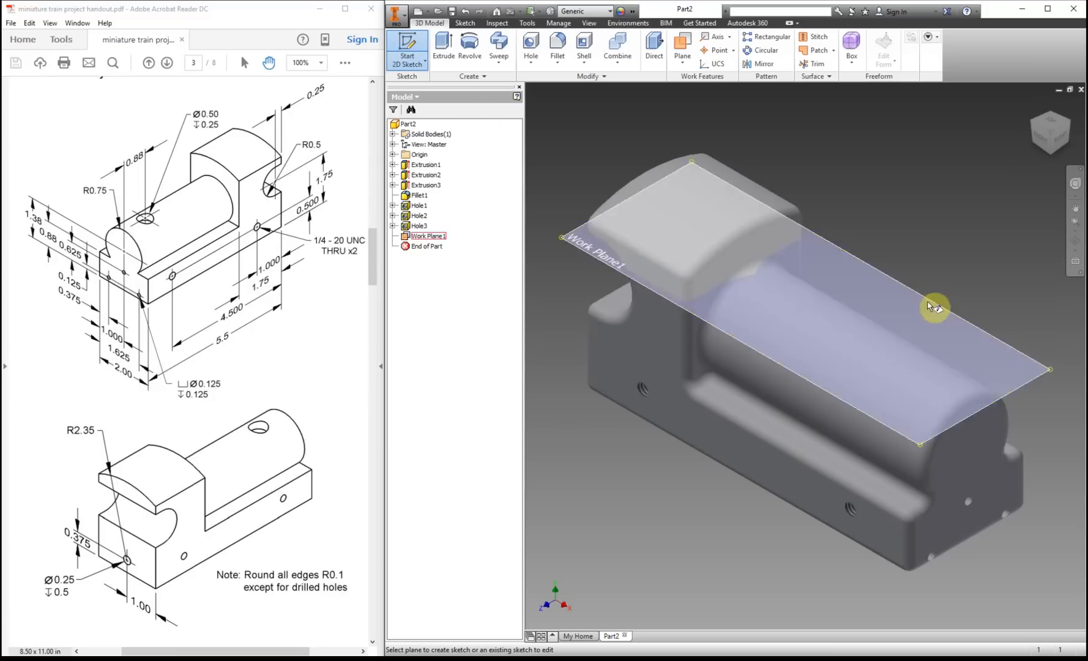
click(948, 342)
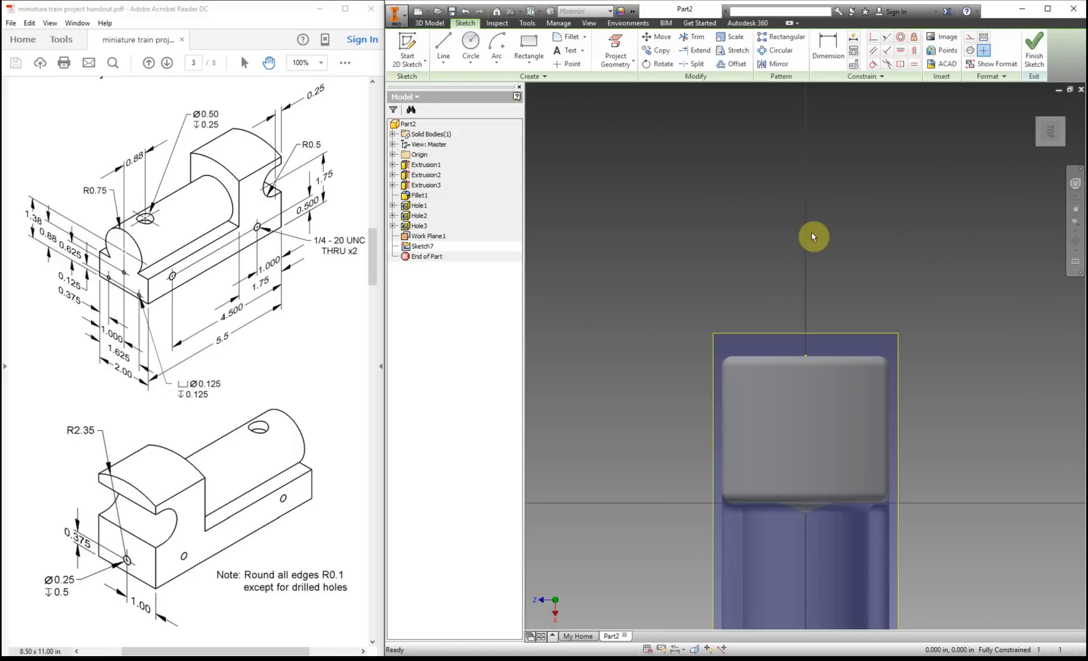
key(Home)
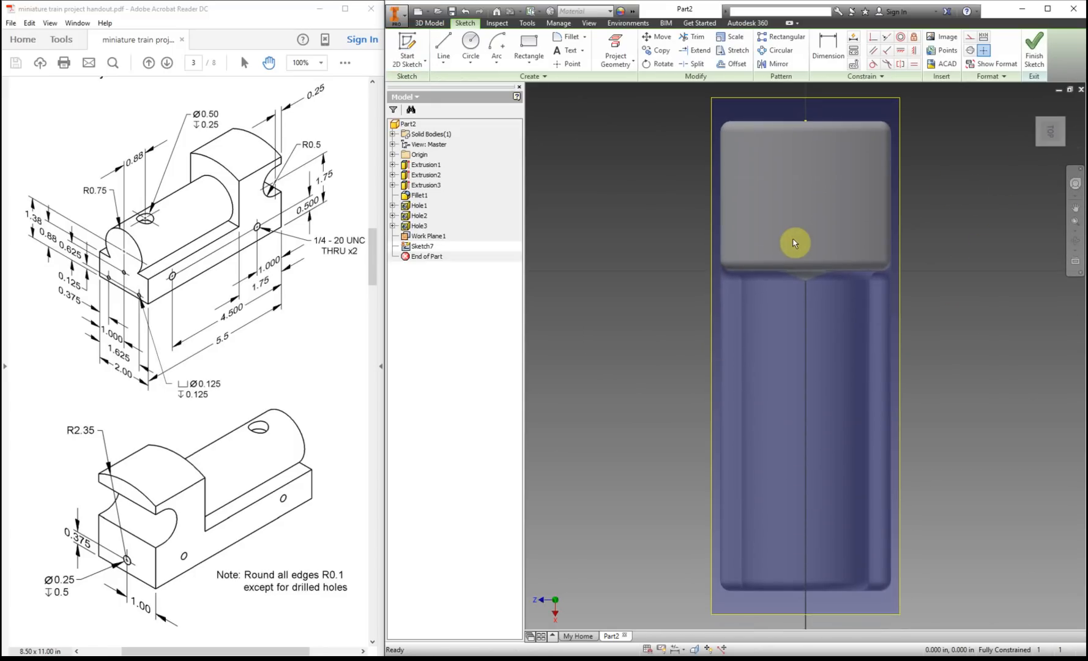
click(613, 48)
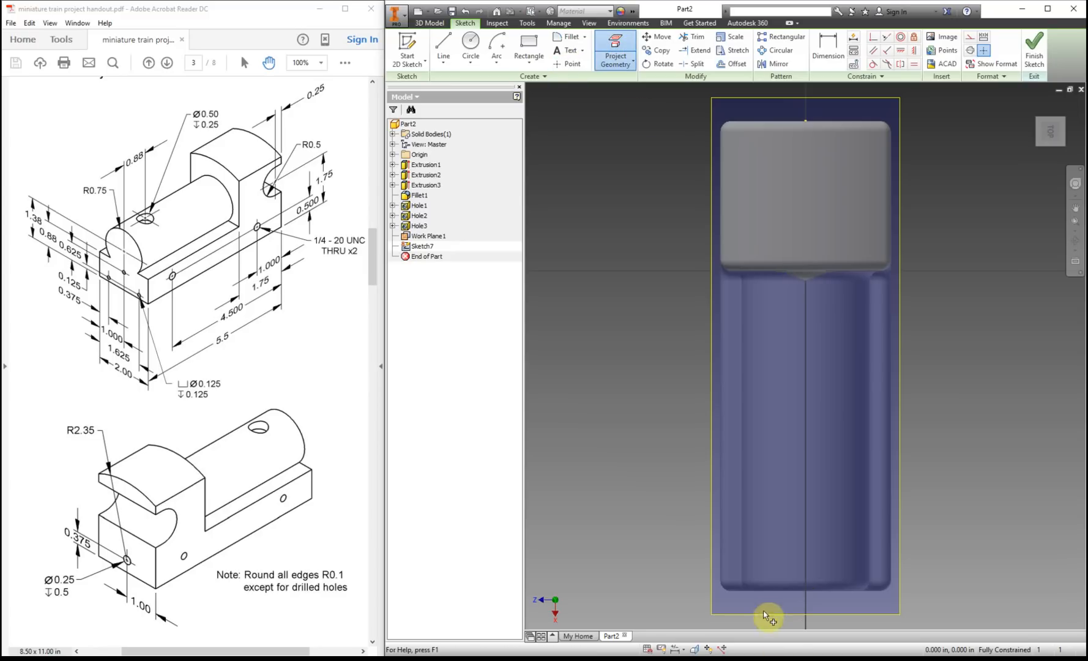
click(771, 592)
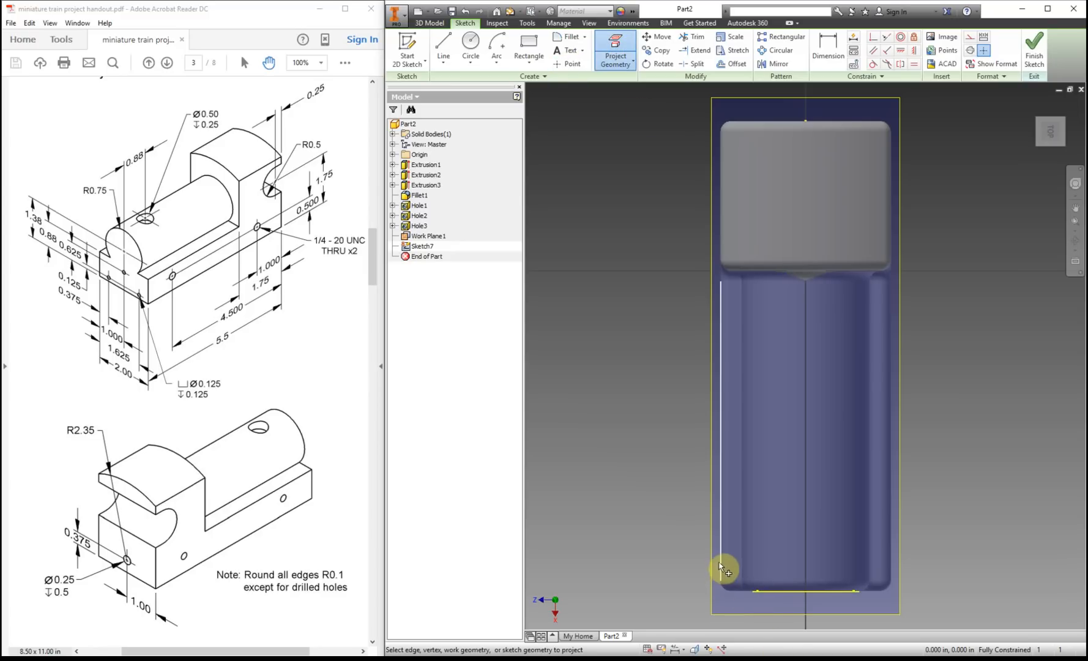
click(722, 561)
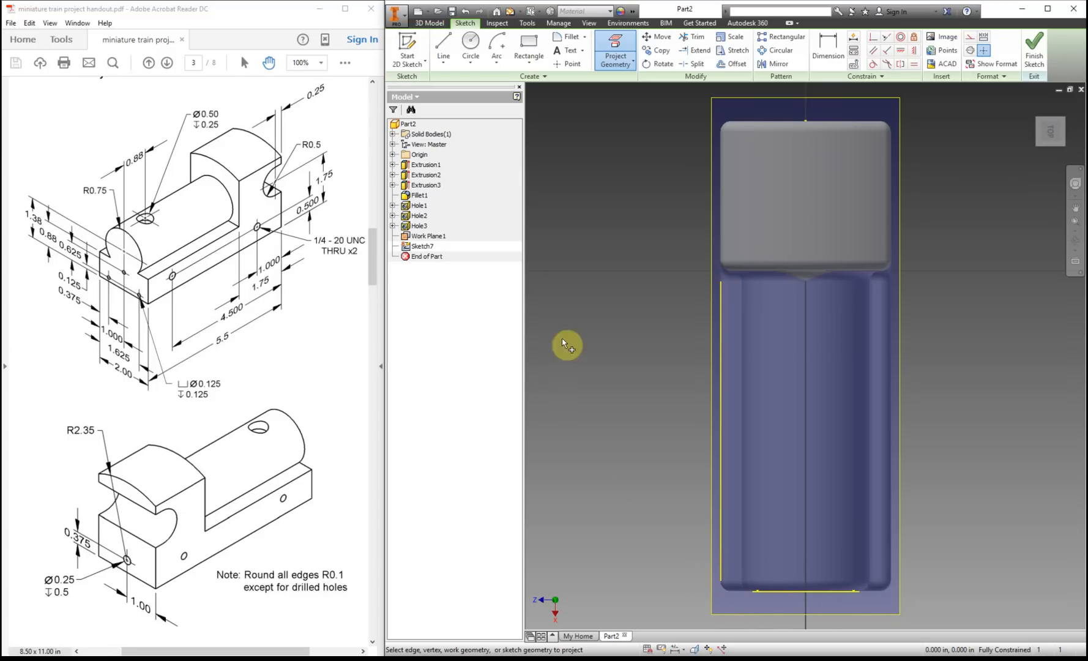
Place a hole center point on the boiler's centerline about 0.57 in from the front edge, dimensioned 1 in from the projected side edge
click(558, 64)
click(804, 538)
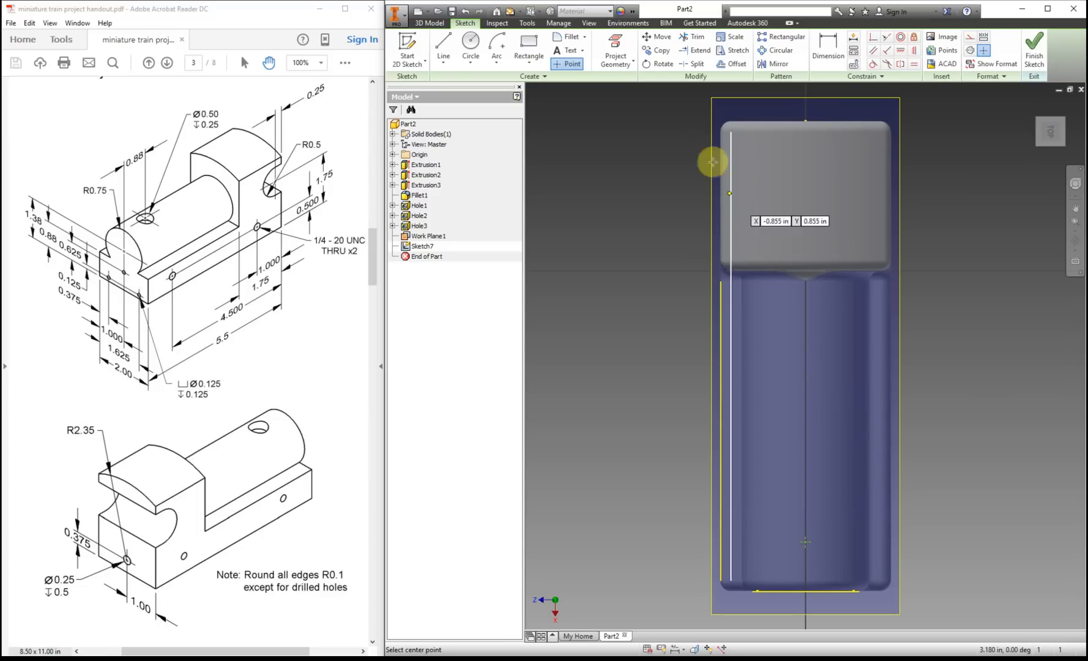
click(828, 49)
click(722, 570)
click(805, 541)
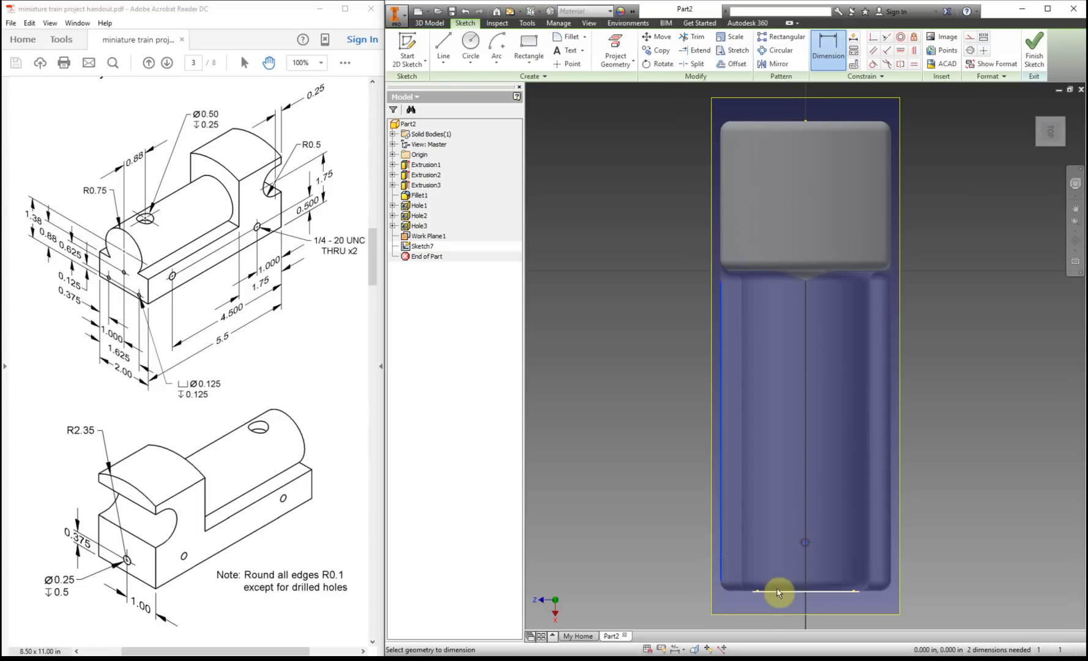
click(772, 617)
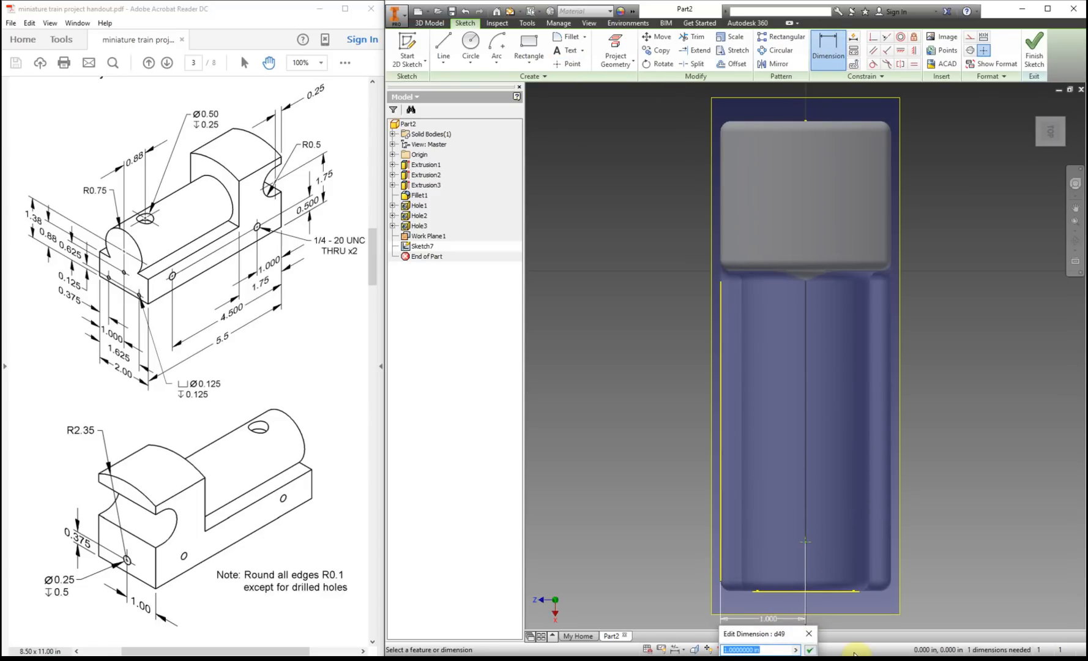
text(1)
key(Return)
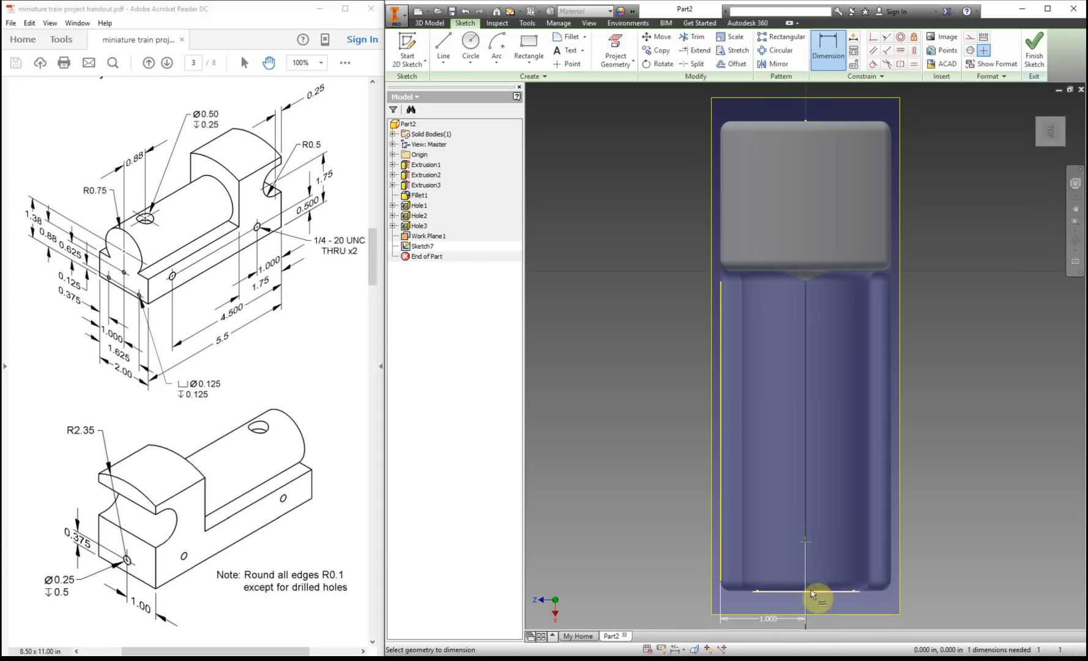
Dimension the center point at 0.88 in from the projected front edge and finish the work-plane sketch
click(805, 541)
click(801, 592)
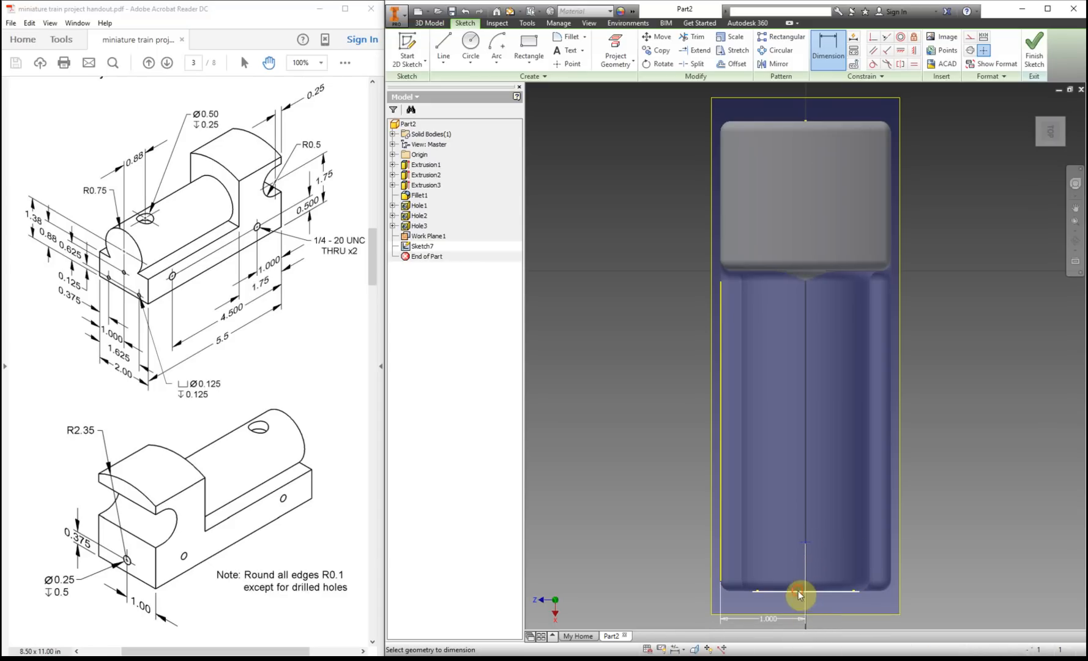
click(806, 547)
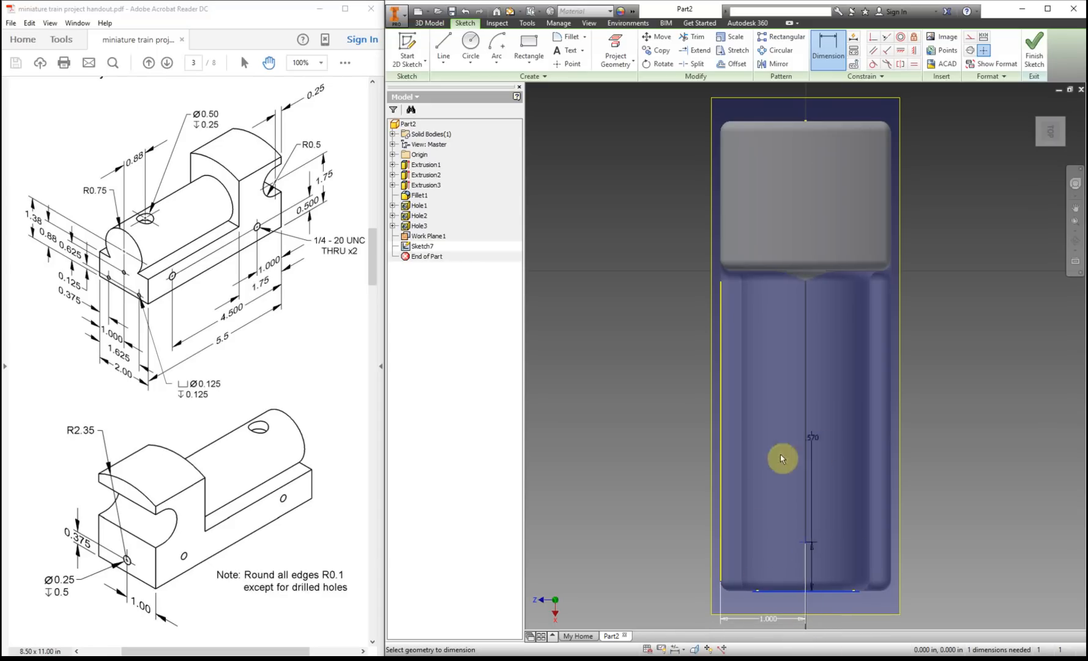
click(631, 557)
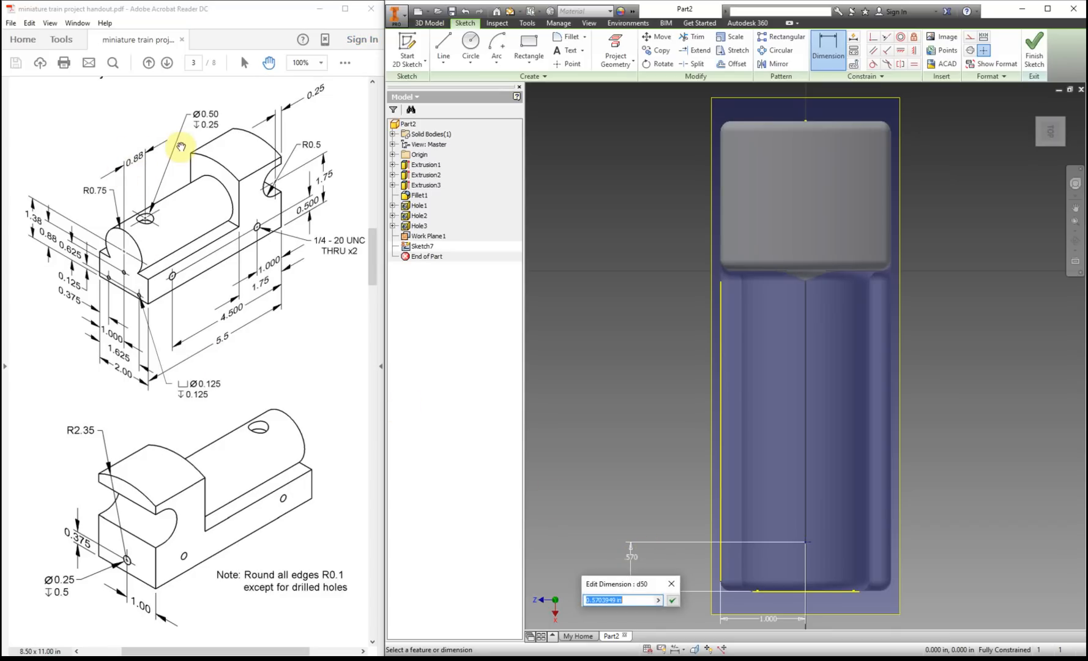
text(.8)
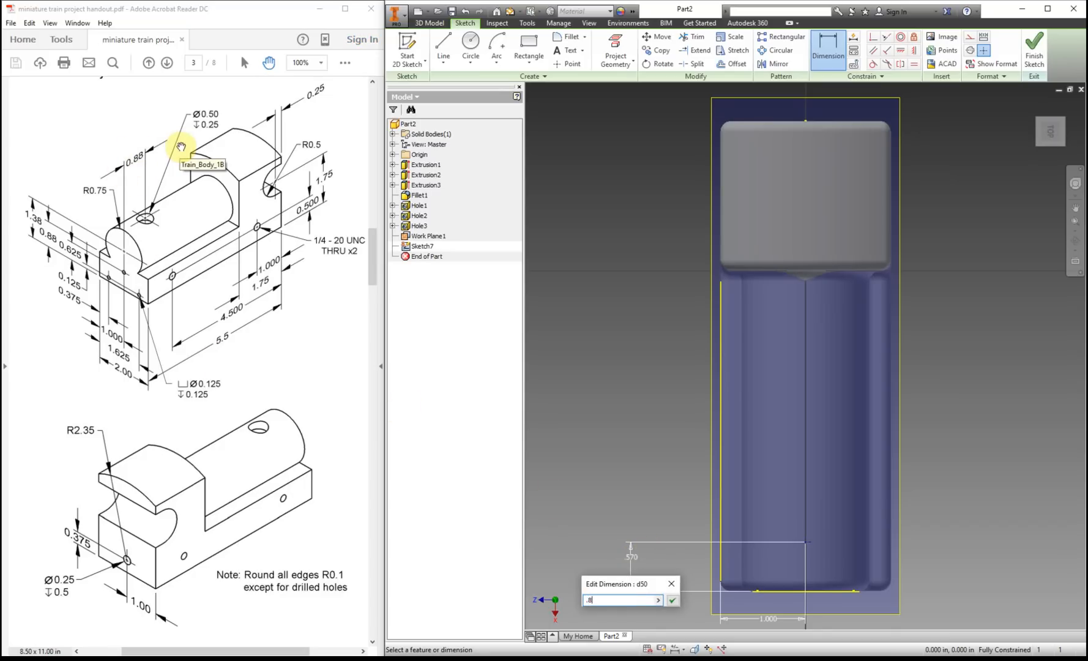
text(8)
key(Return)
click(1034, 50)
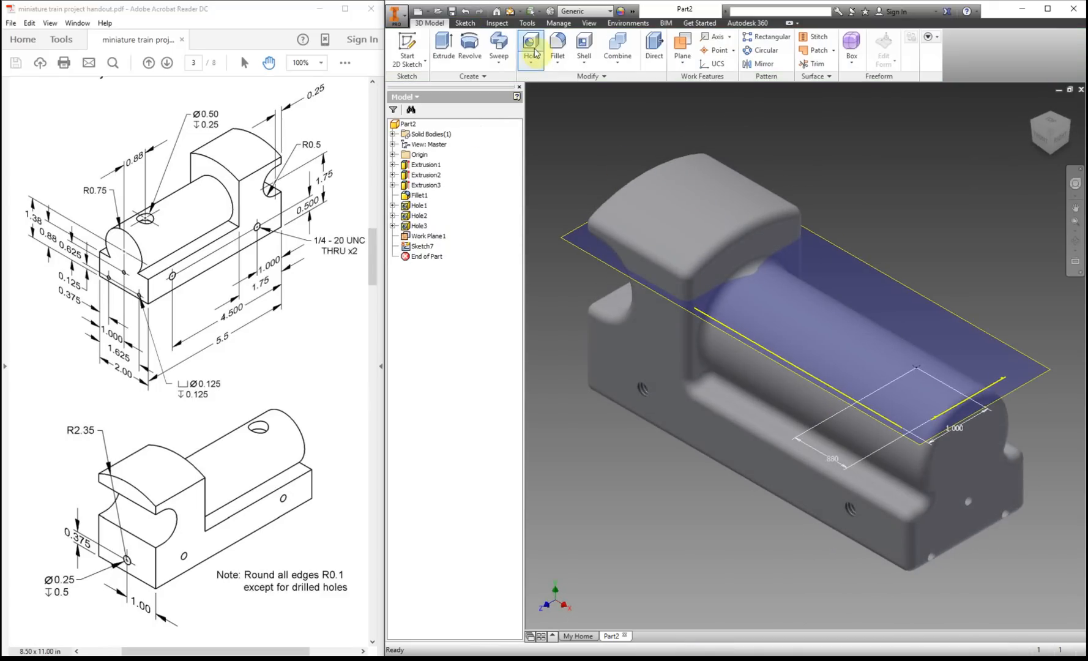
Cut a simple flat-bottomed hole 0.5 in in diameter and 0.25 in deep at the boiler point, and hide the work plane
click(532, 46)
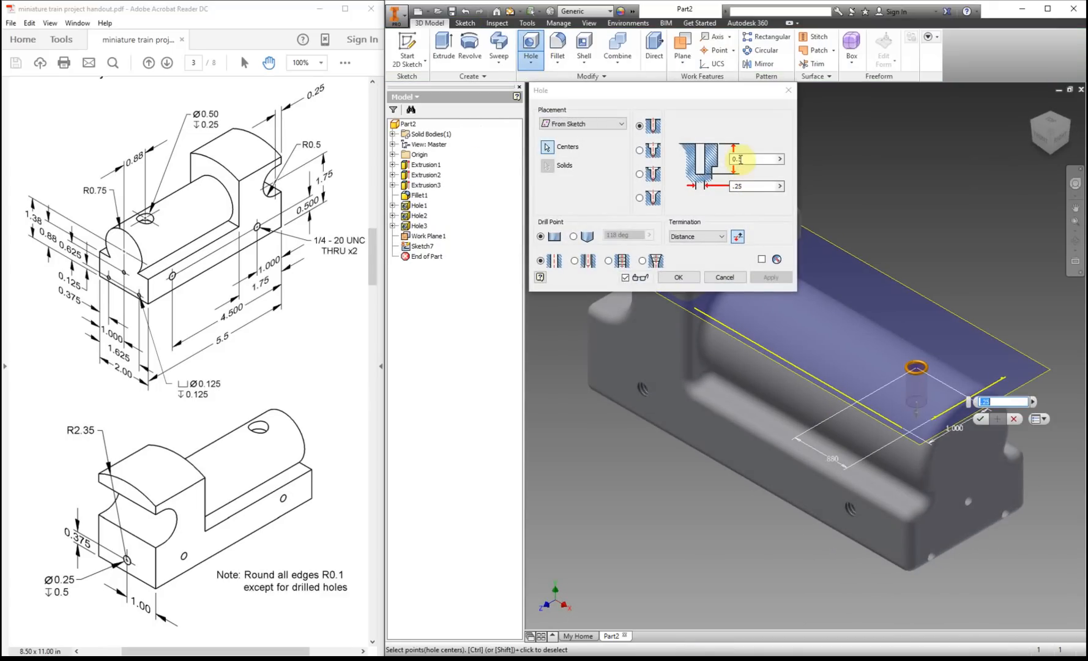
click(757, 185)
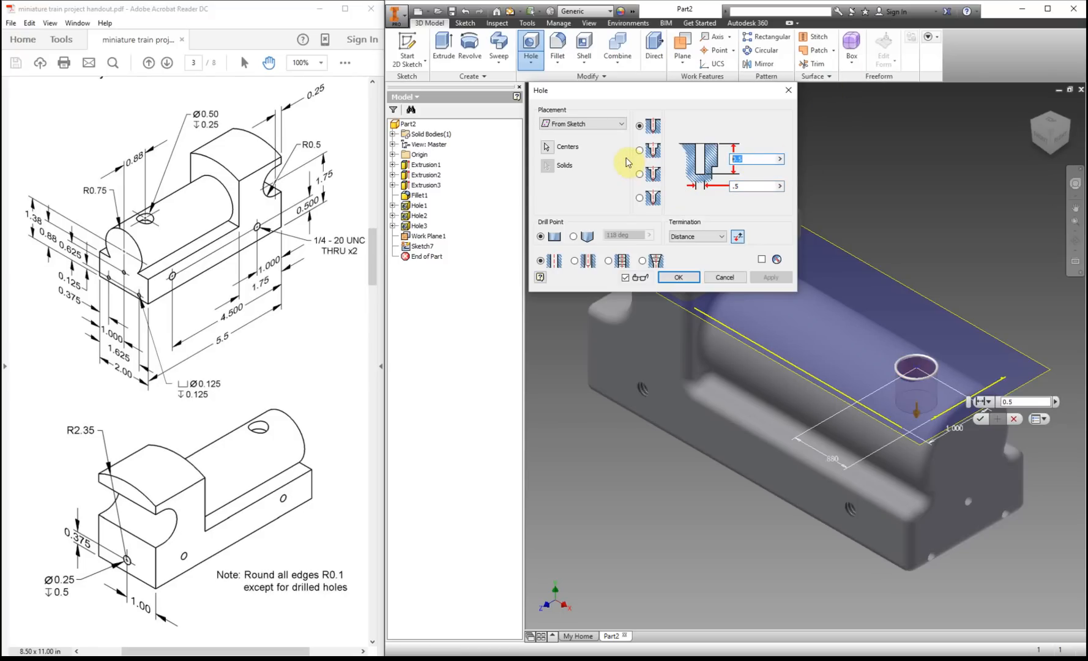
text(.25)
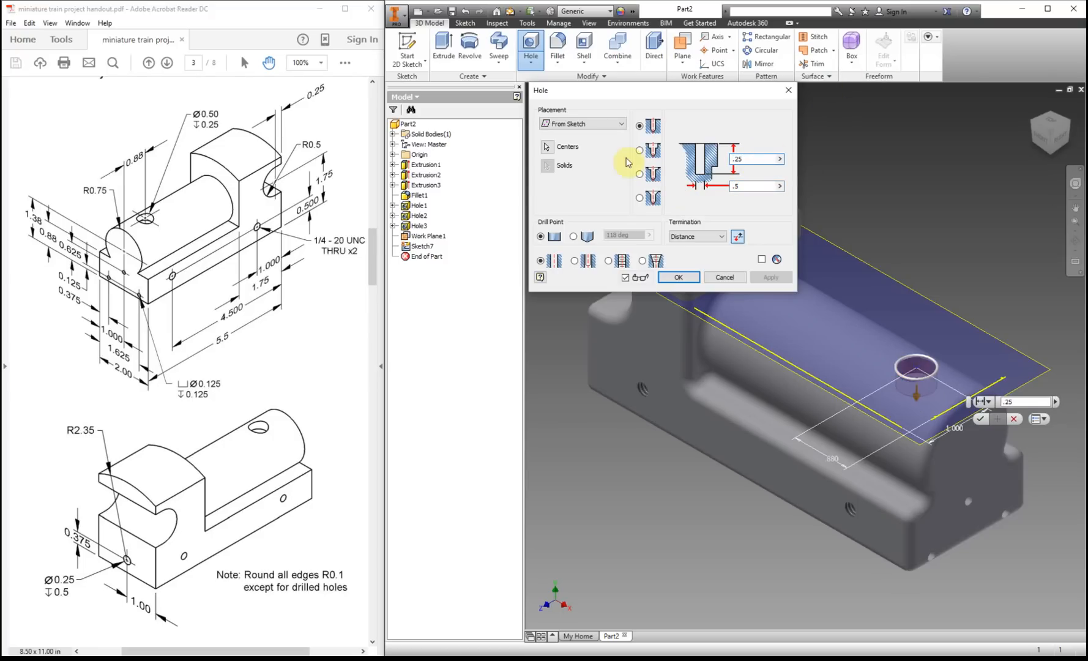
click(677, 277)
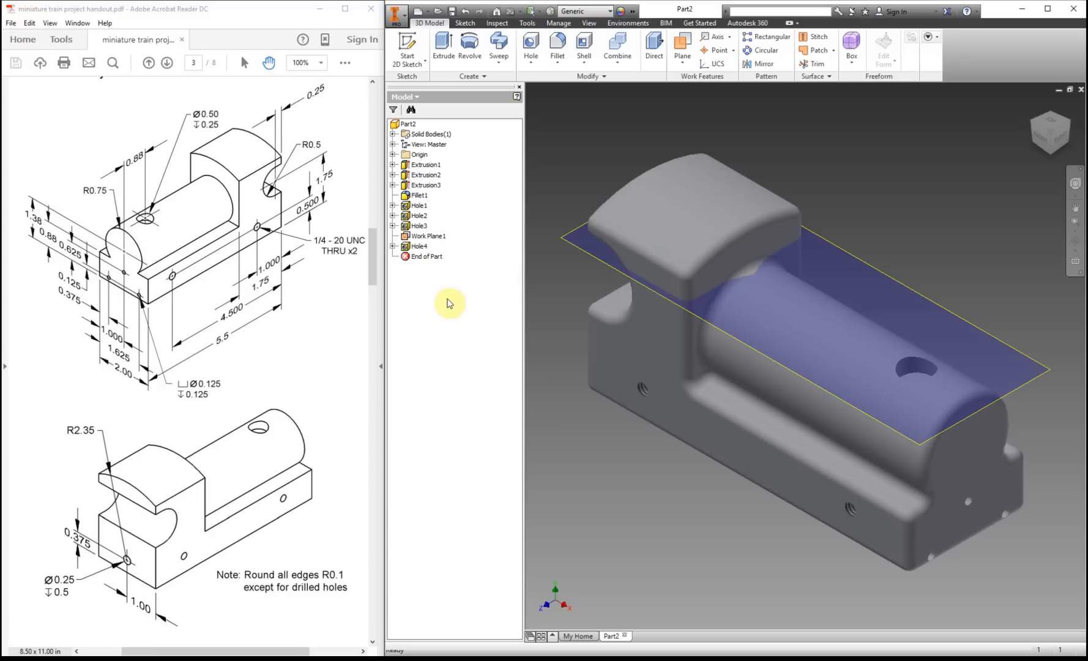
right_click(416, 237)
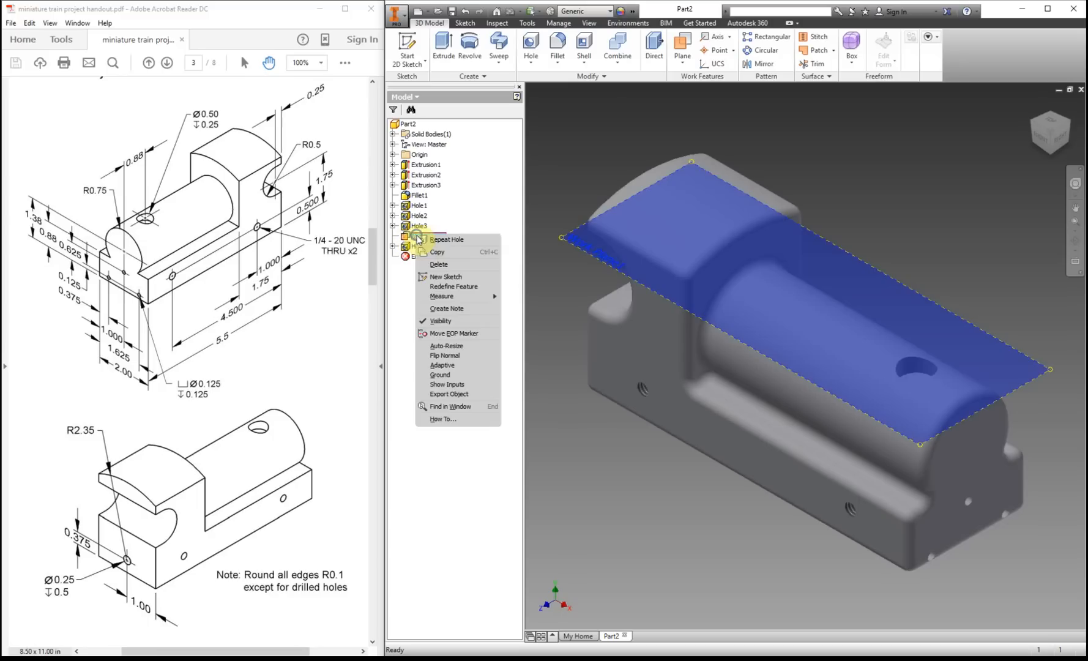
click(422, 323)
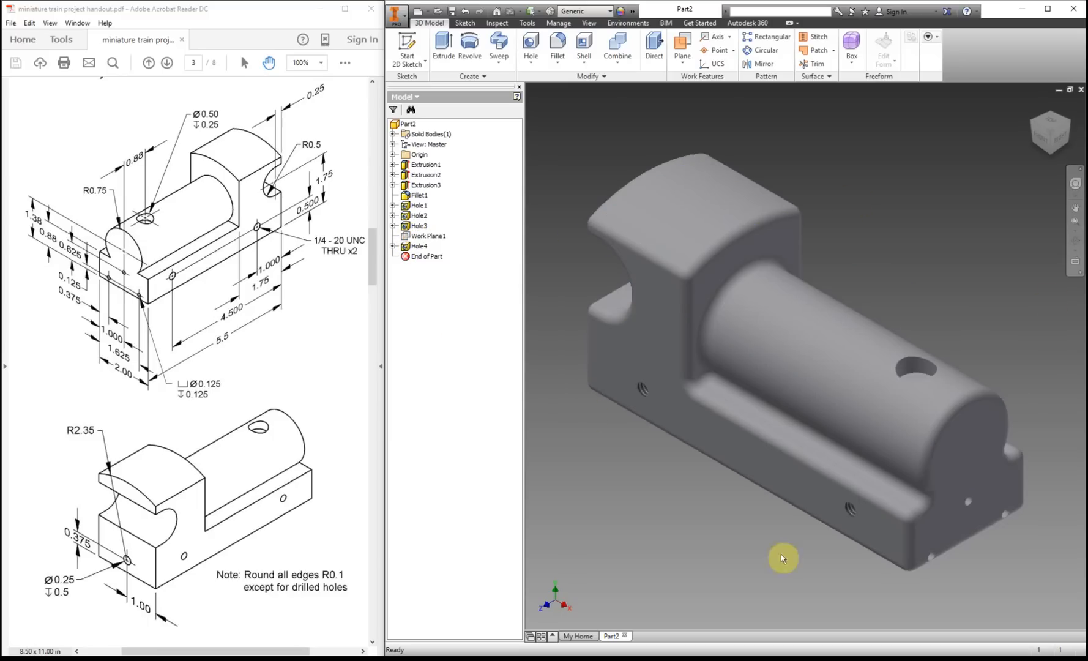